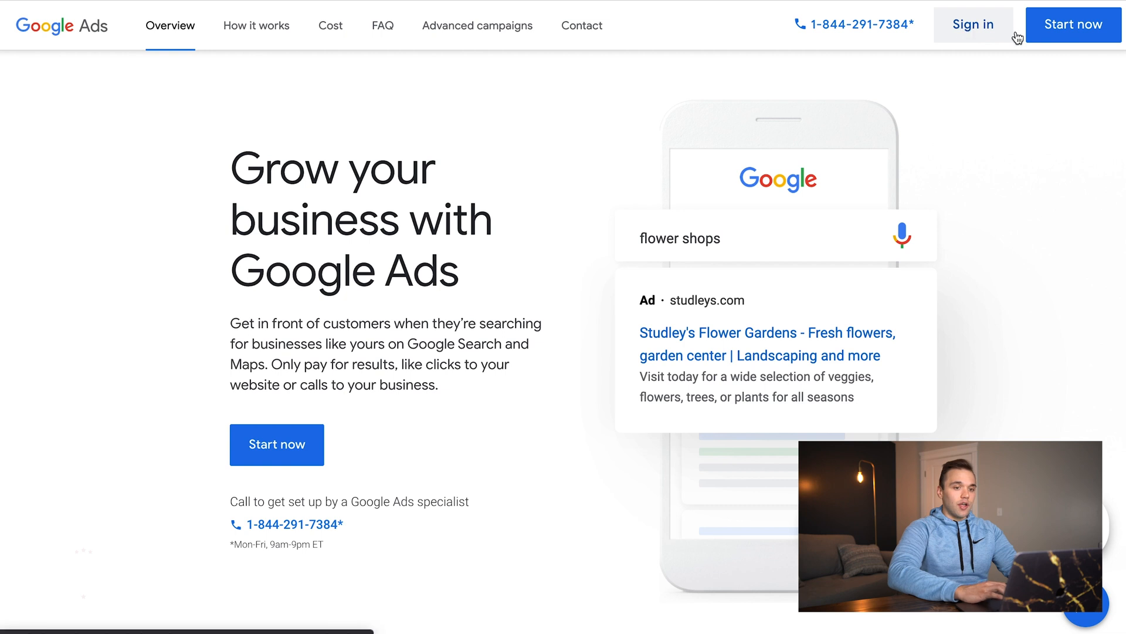
- Launch the Google Ads getting-started flow with the homepage's Start now button
left_click(1048, 32)
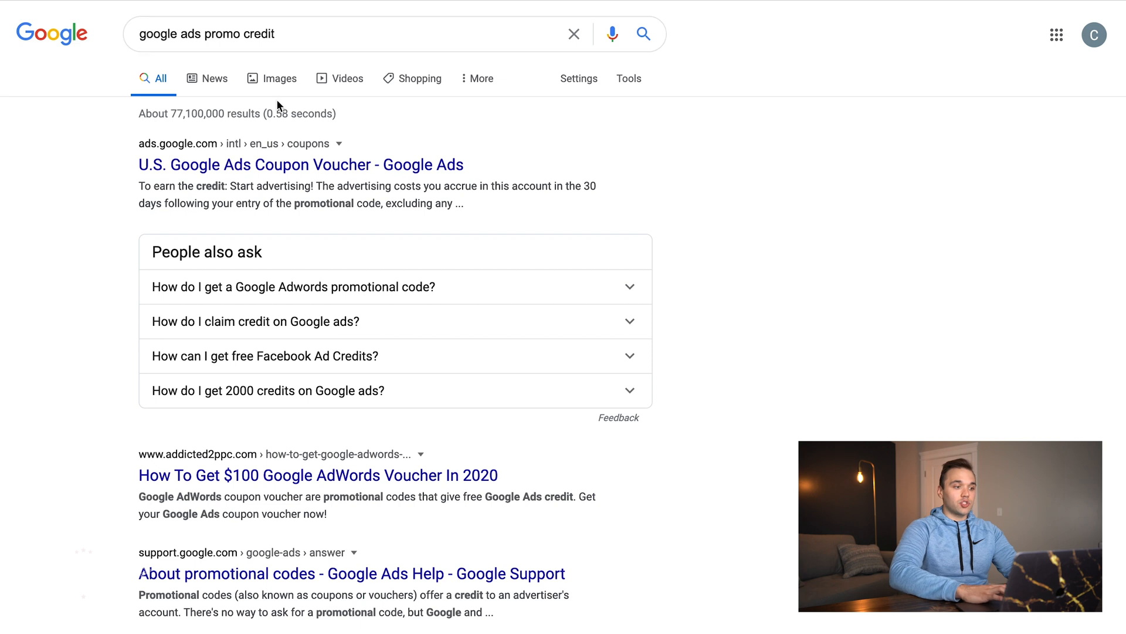
- Open the 'U.S. Google Ads Coupon Voucher' result from the promo credit search
left_click(271, 168)
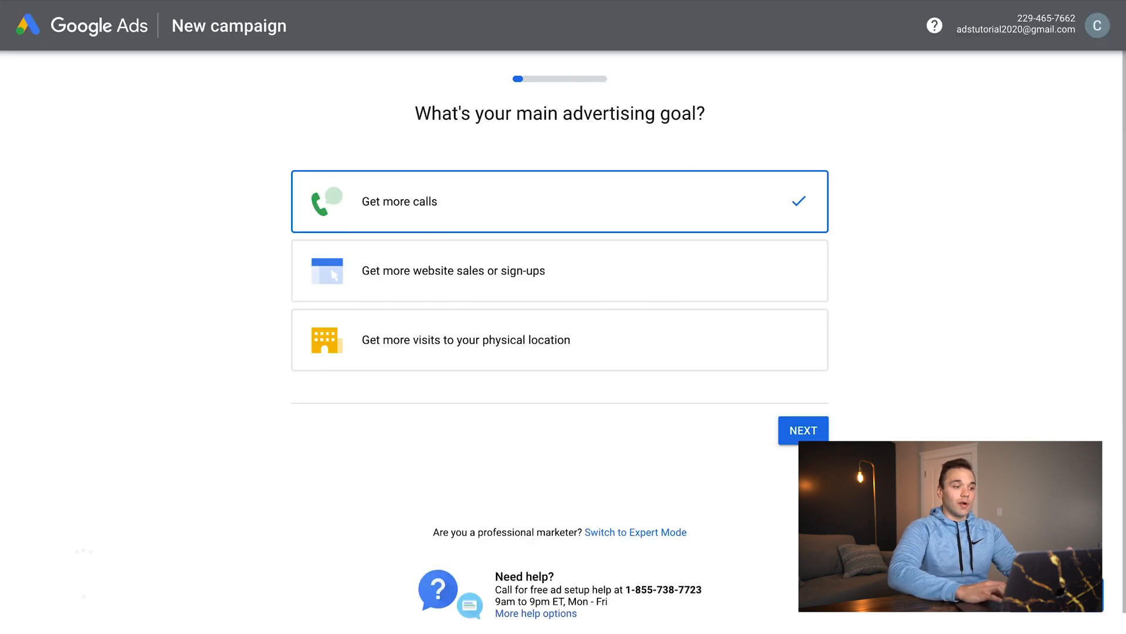
- Switch campaign setup to Expert Mode to reveal all seven campaign goals
scroll(309, 452, "down", 2)
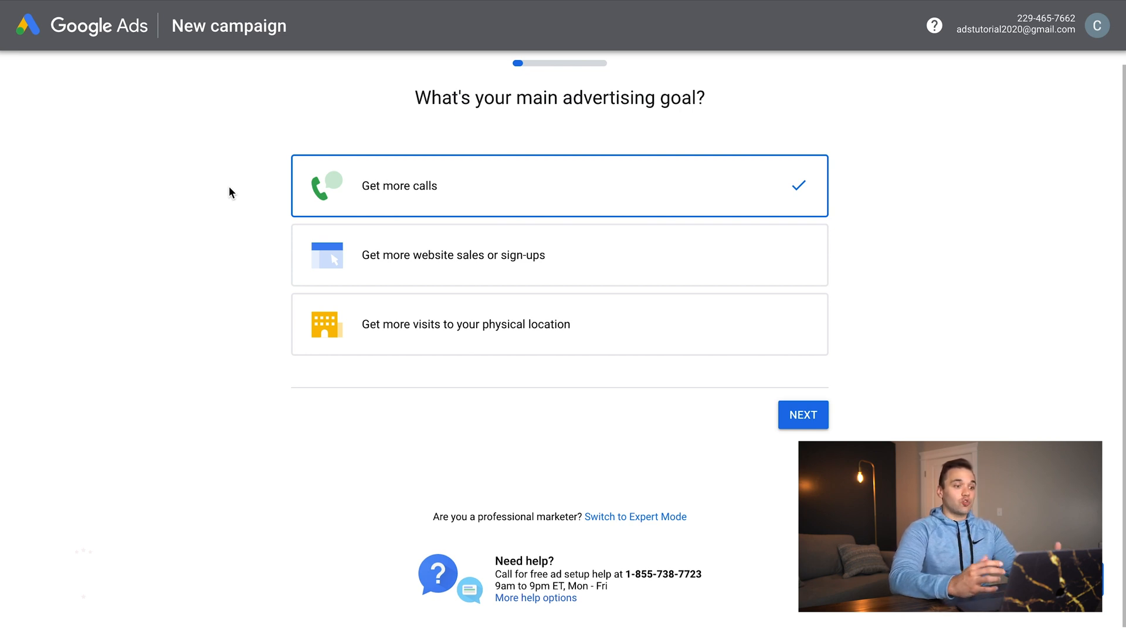
left_click(643, 517)
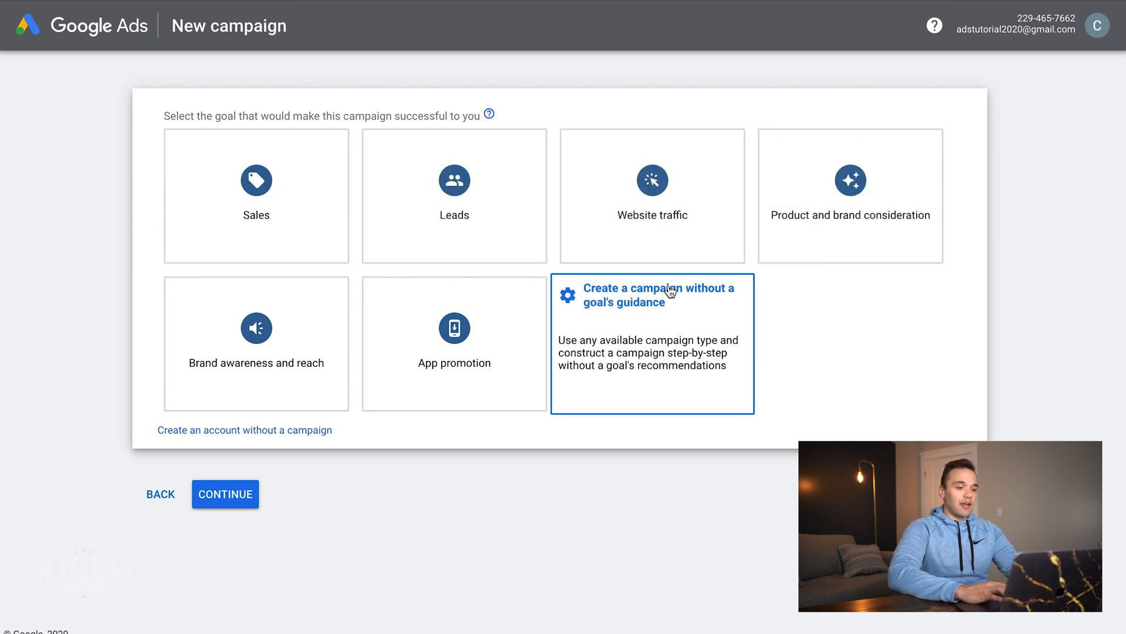
- Choose no goal guidance and the Search campaign type, then enter the query 'best plumber near me'
left_click(641, 346)
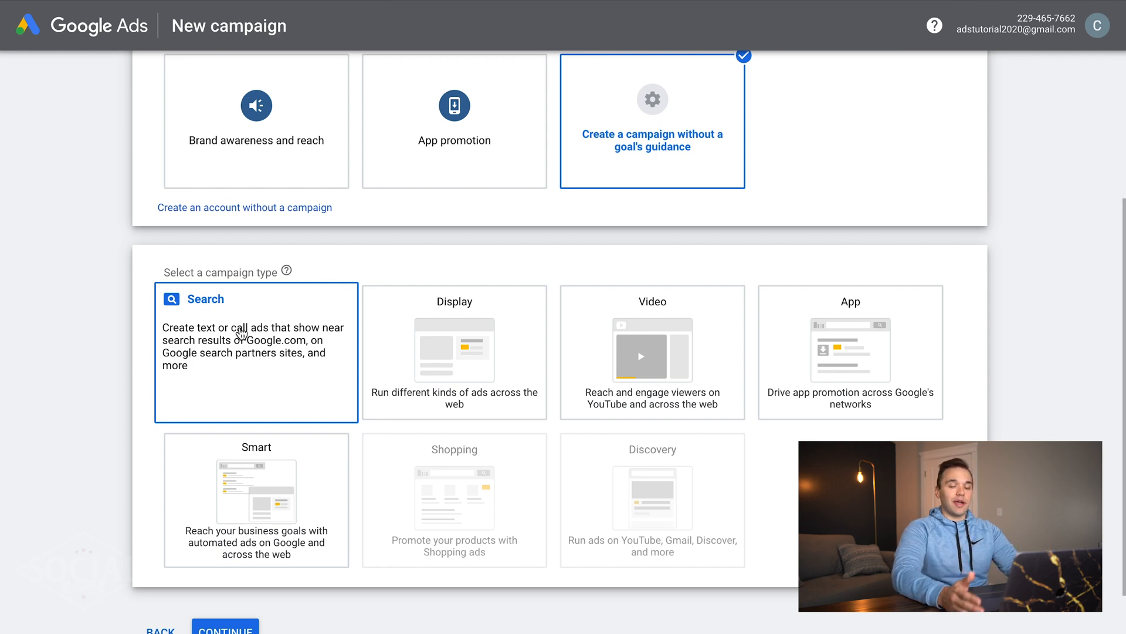
left_click(240, 333)
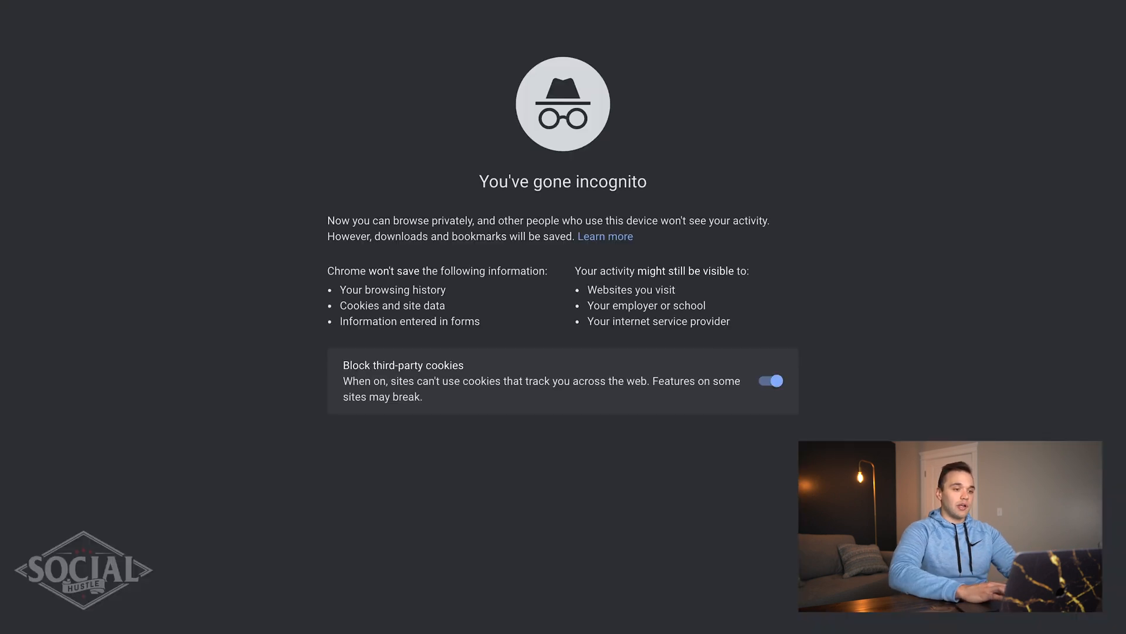
type("be")
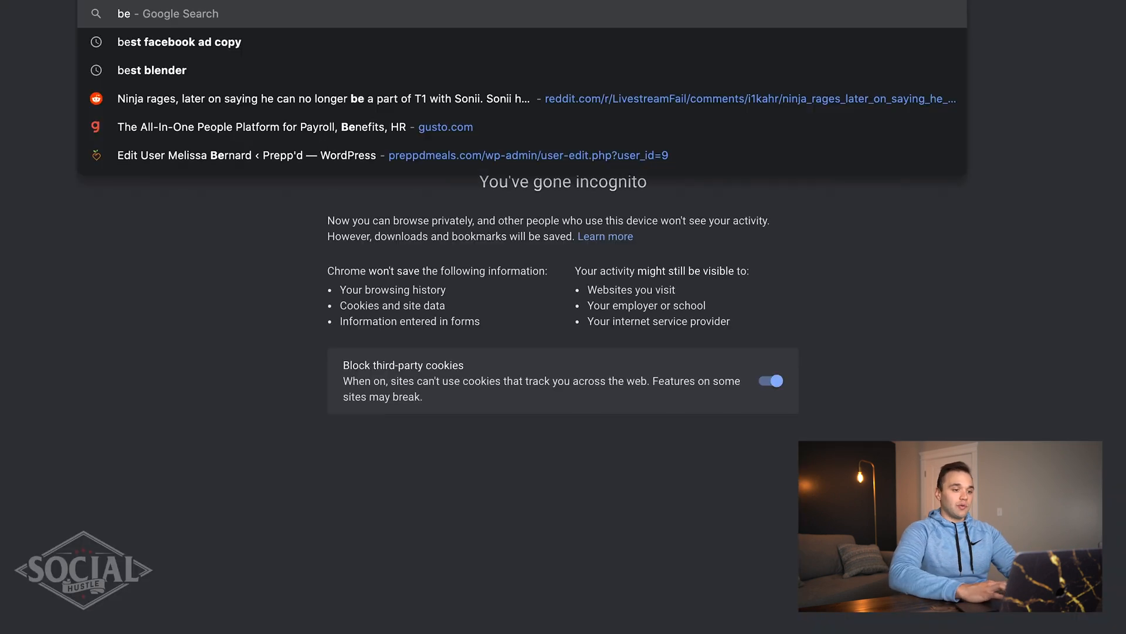
type("st plumber near me")
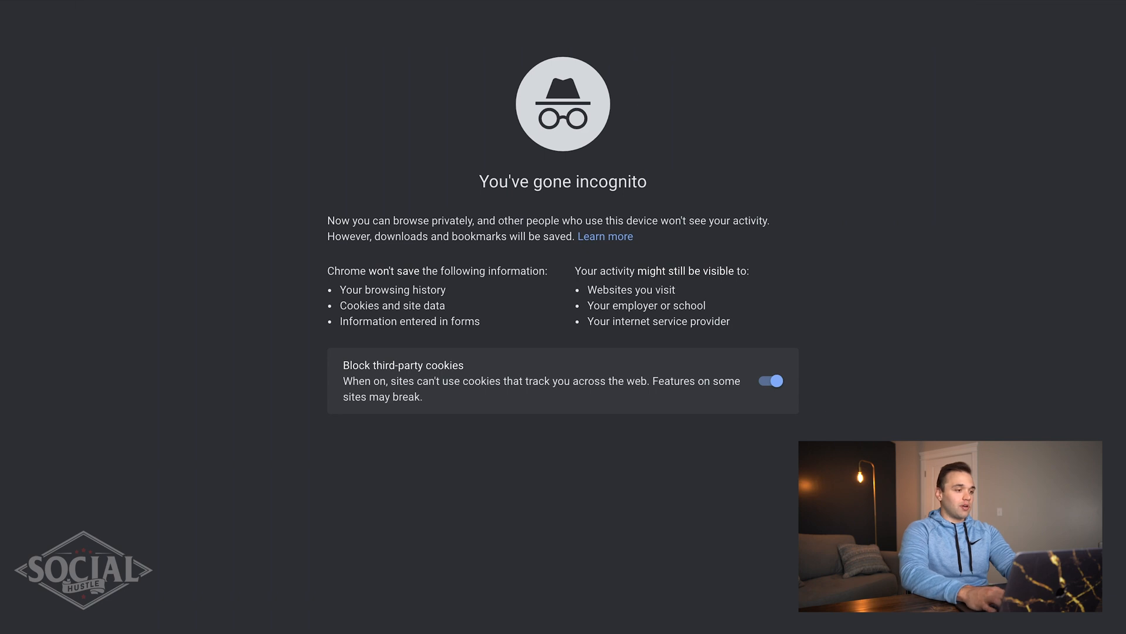
- Run the 'best plumber near me' search and dismiss the location permission prompt
key("Return")
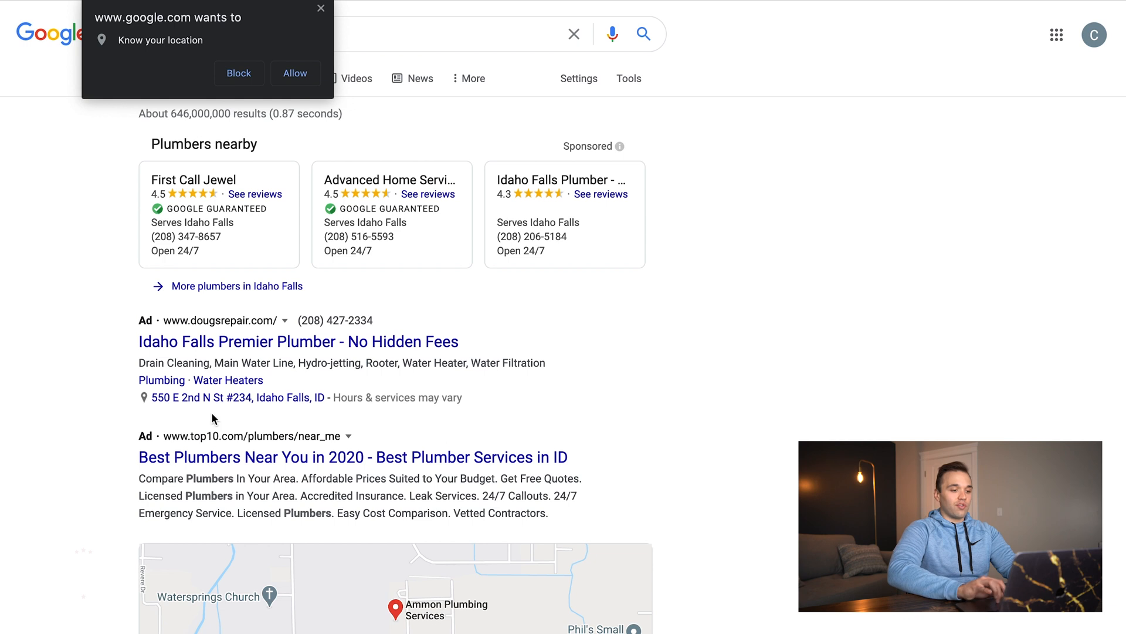
left_click(321, 8)
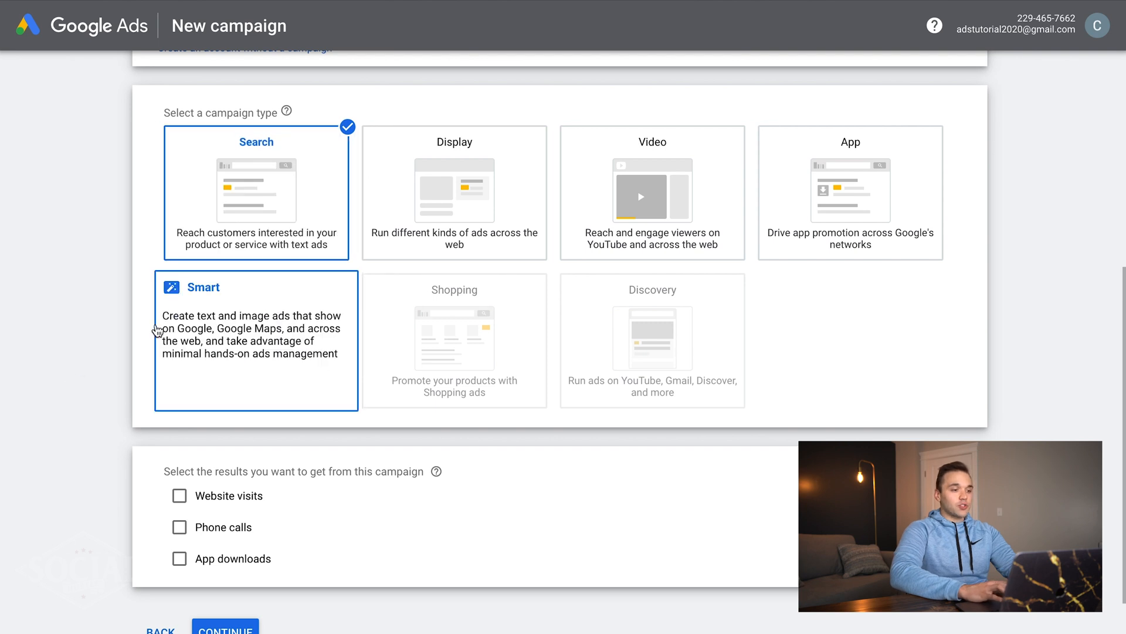
- Select Website visits and Phone calls as the campaign's desired results
scroll(116, 452, "down", 1)
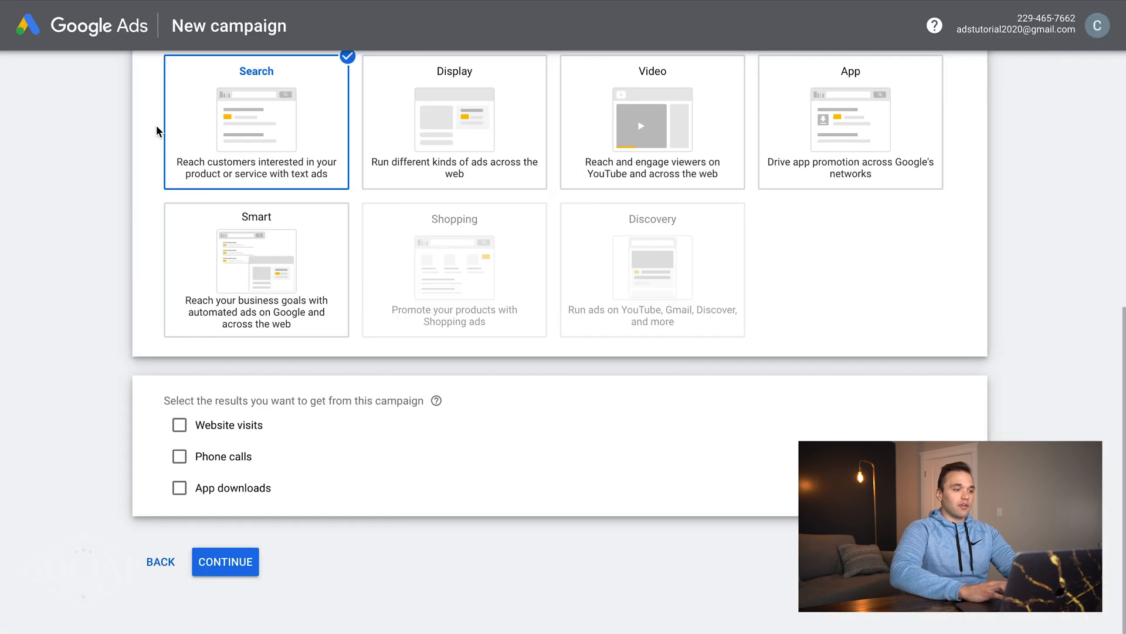
left_click(180, 426)
left_click(179, 502)
- Paste the business phone number and the savings-calculator website URL, then continue to campaign settings
left_click(412, 533)
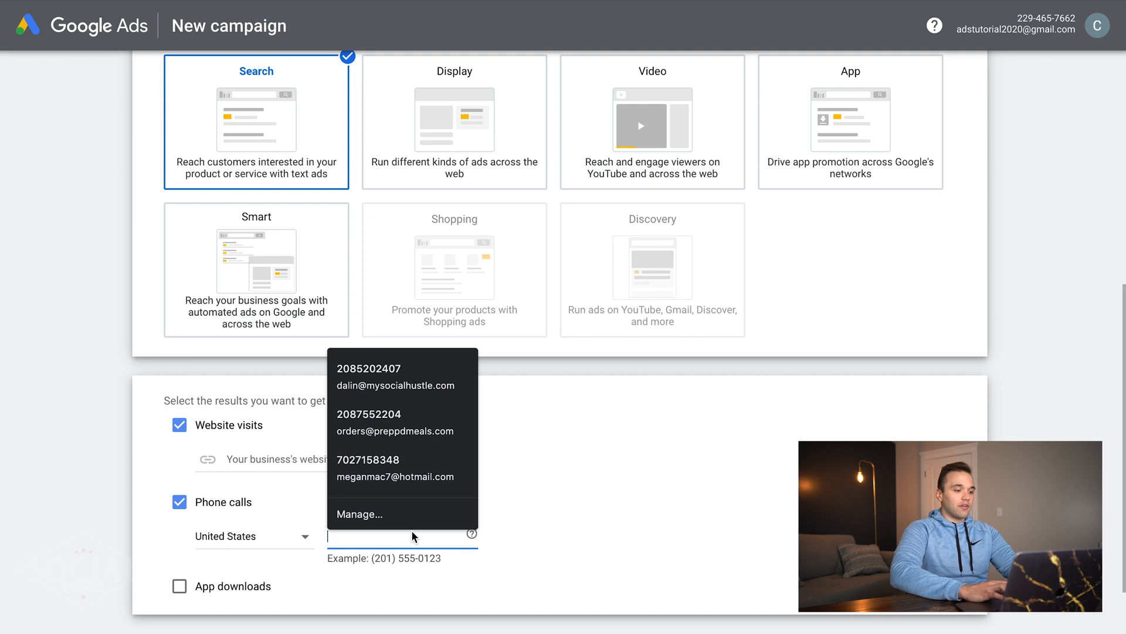
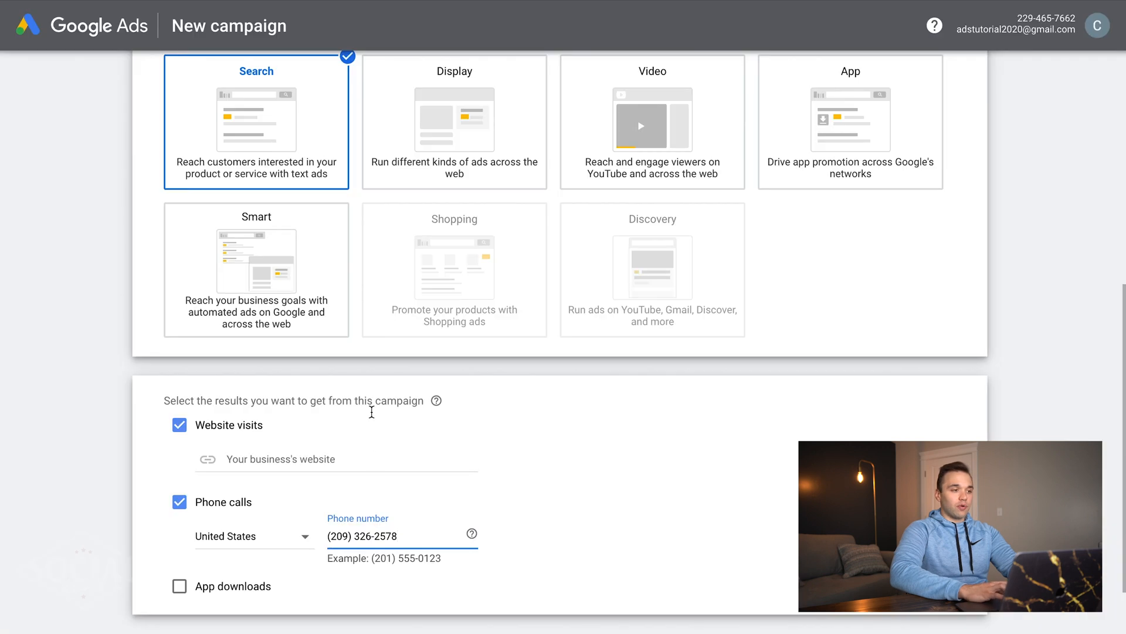
left_click(352, 463)
left_click(561, 456)
scroll(562, 455, "down", 2)
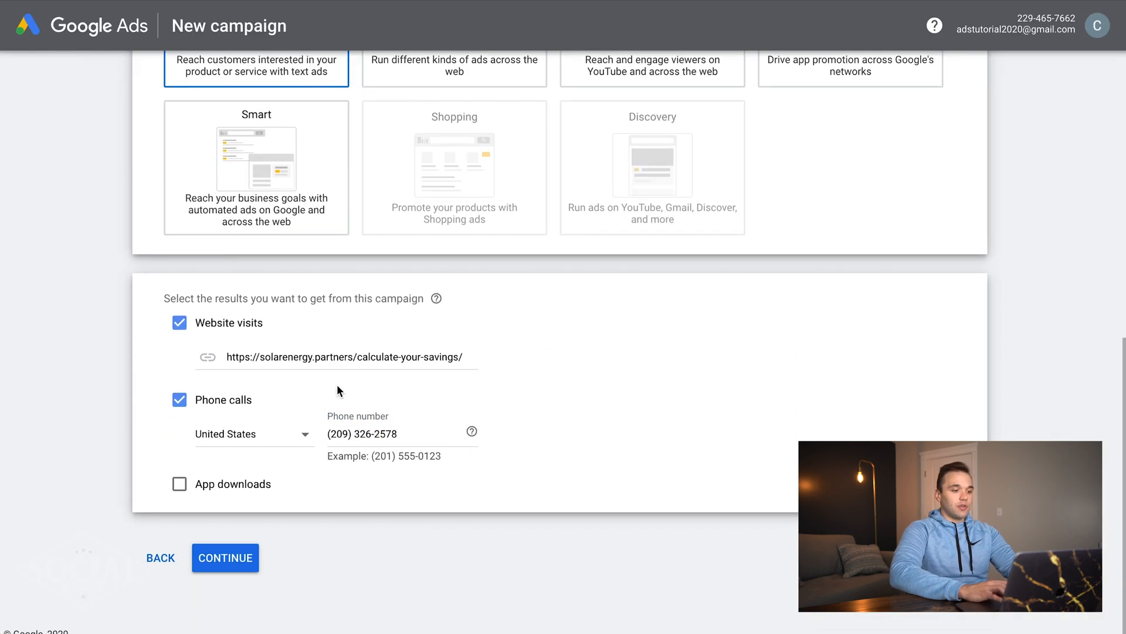
left_click(230, 558)
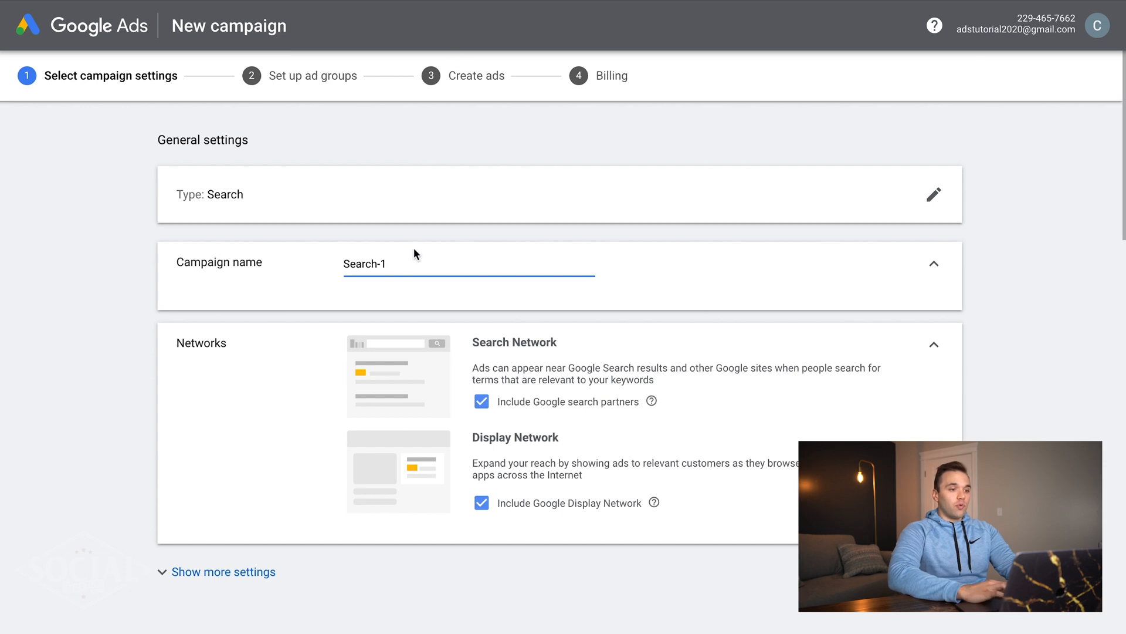
- Replace the default 'Search-1' campaign name with 'Solar Panel Cost'
triple_click(402, 261)
type("Solar Panel Cost")
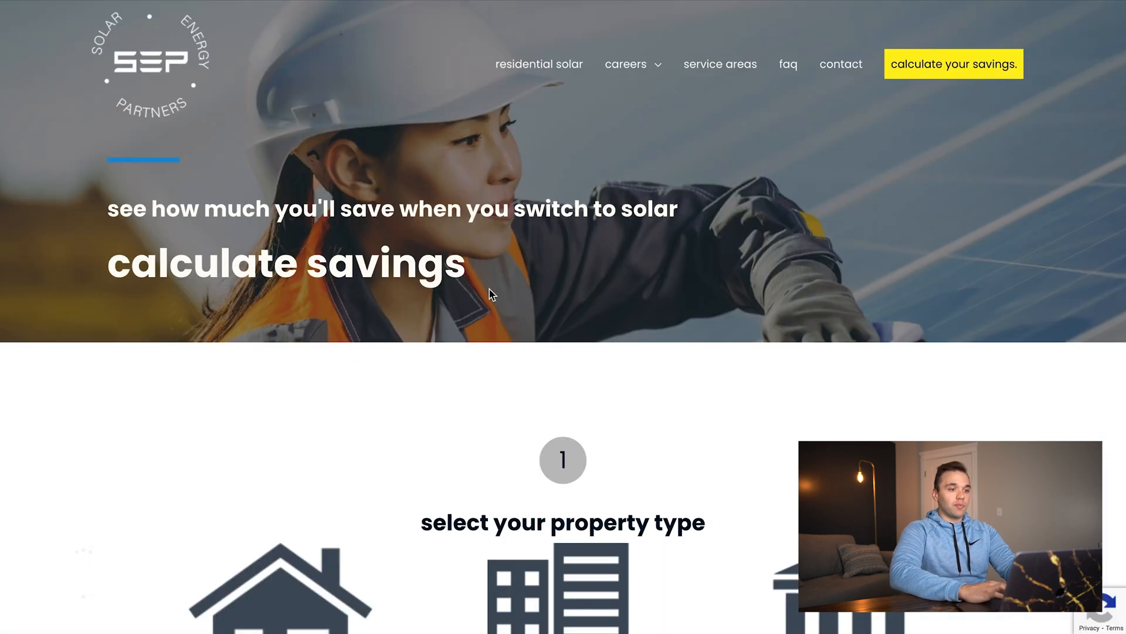
scroll(492, 293, "down", 8)
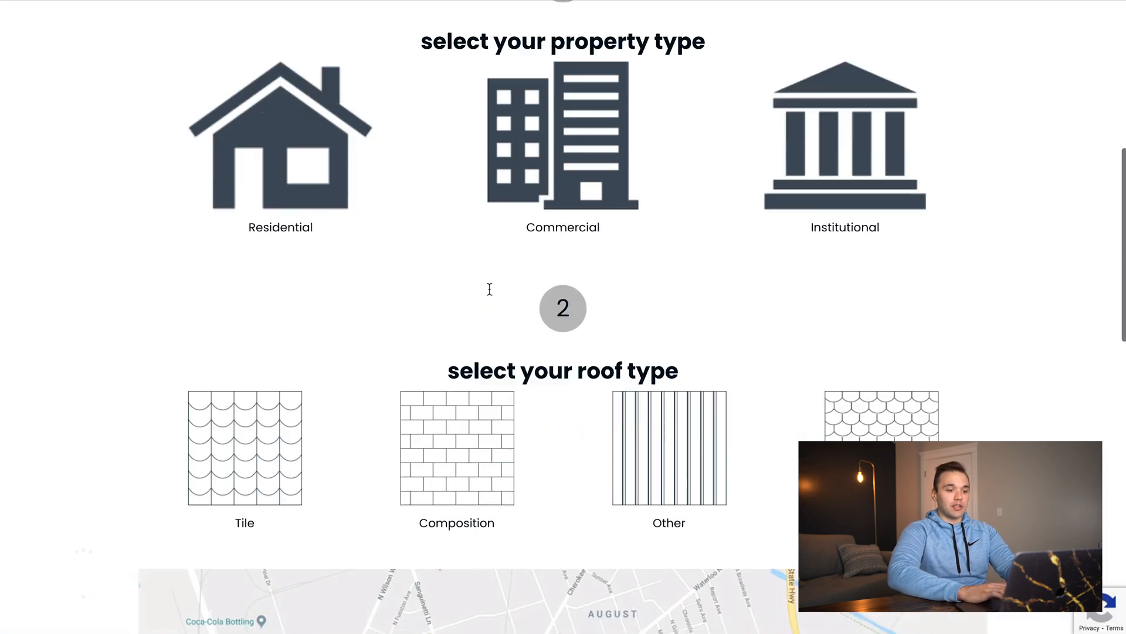
scroll(490, 293, "down", 10)
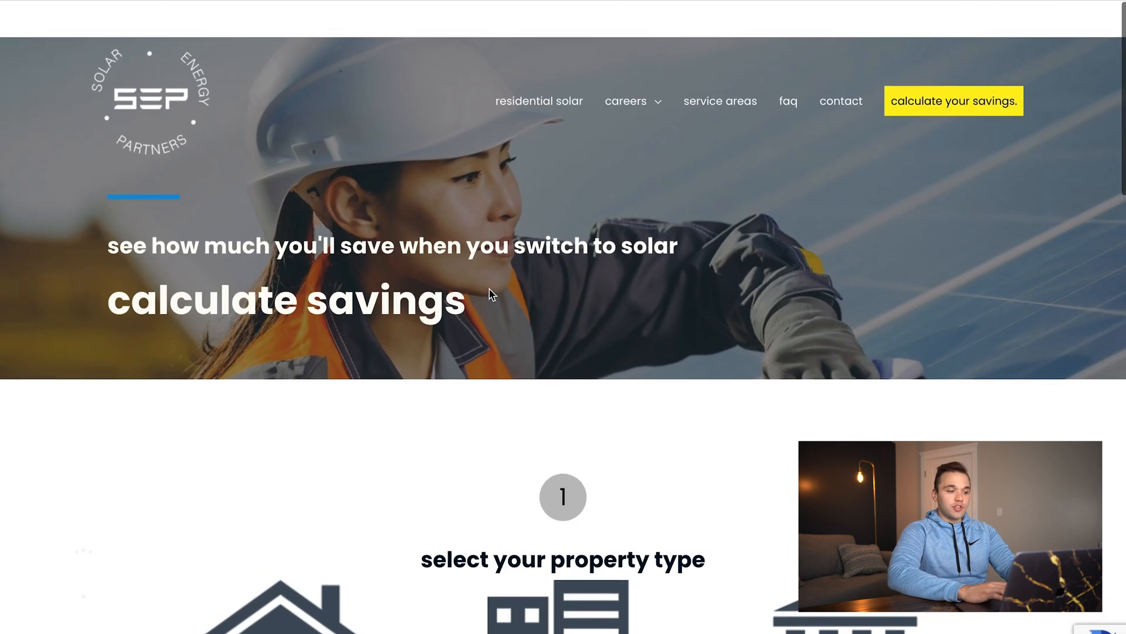
scroll(492, 294, "down", 1)
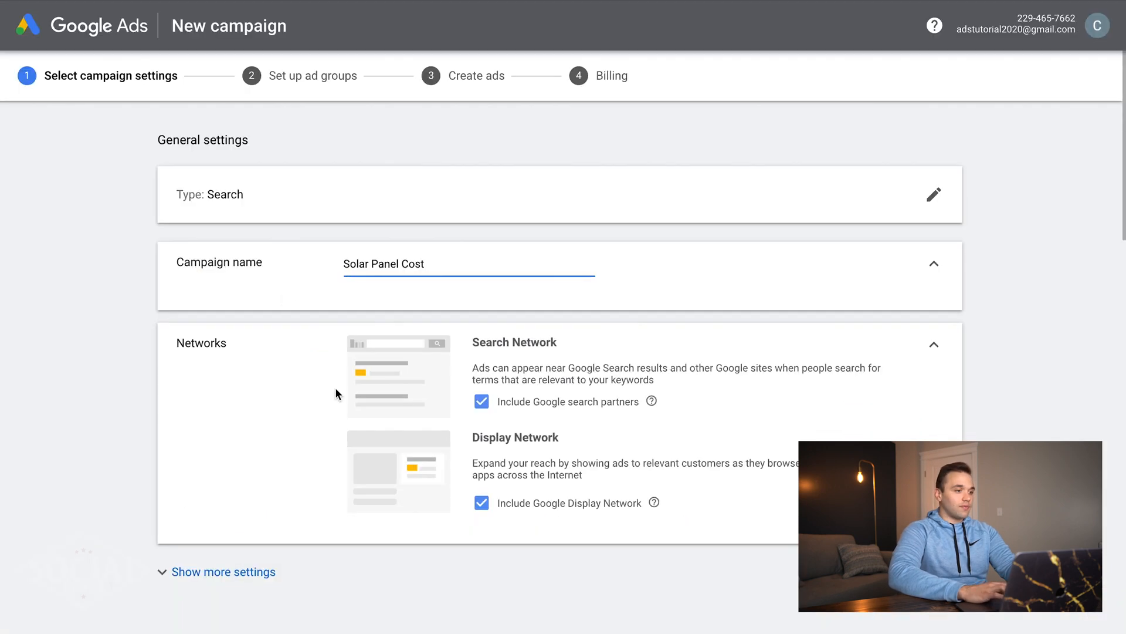
scroll(335, 392, "down", 2)
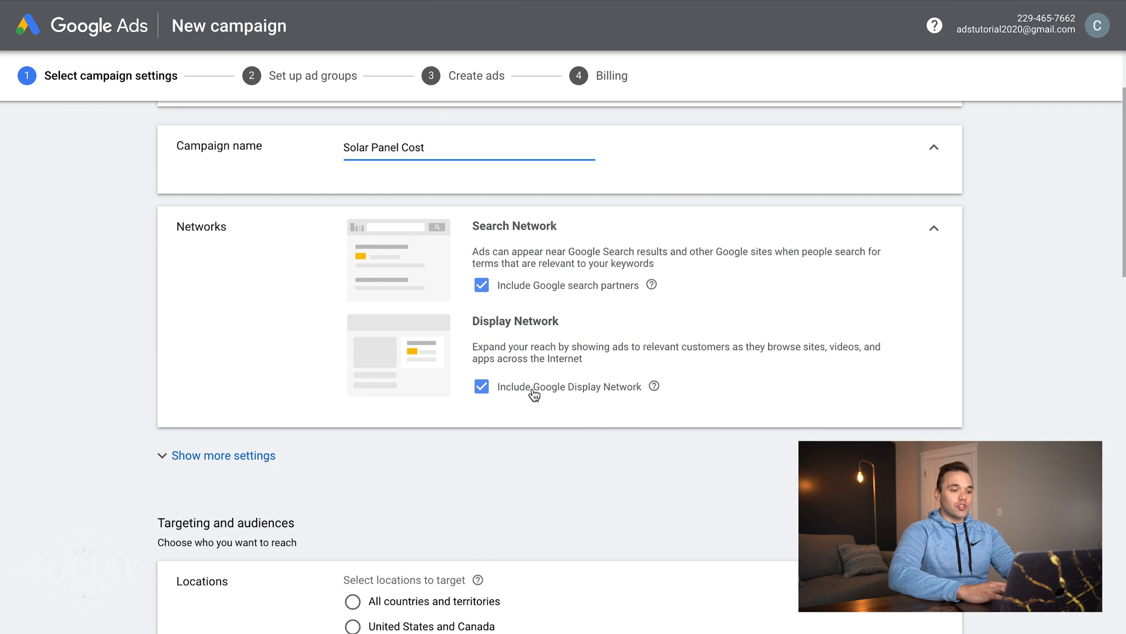
- Uncheck Google search partners and the Display Network, then expand and collapse Show more settings
left_click(483, 285)
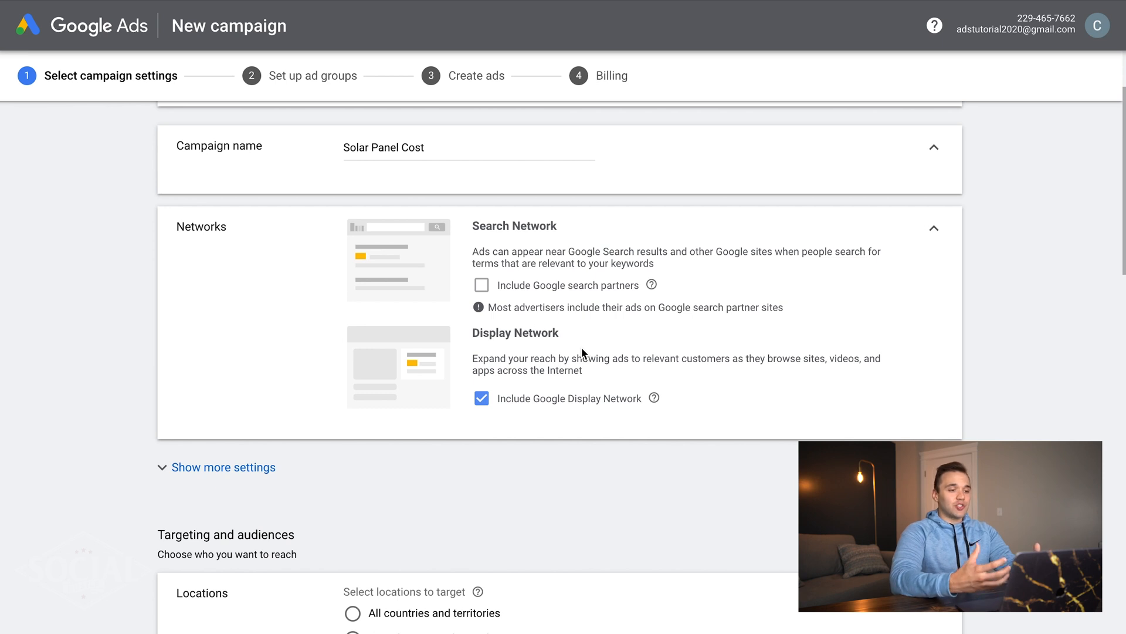
left_click(482, 399)
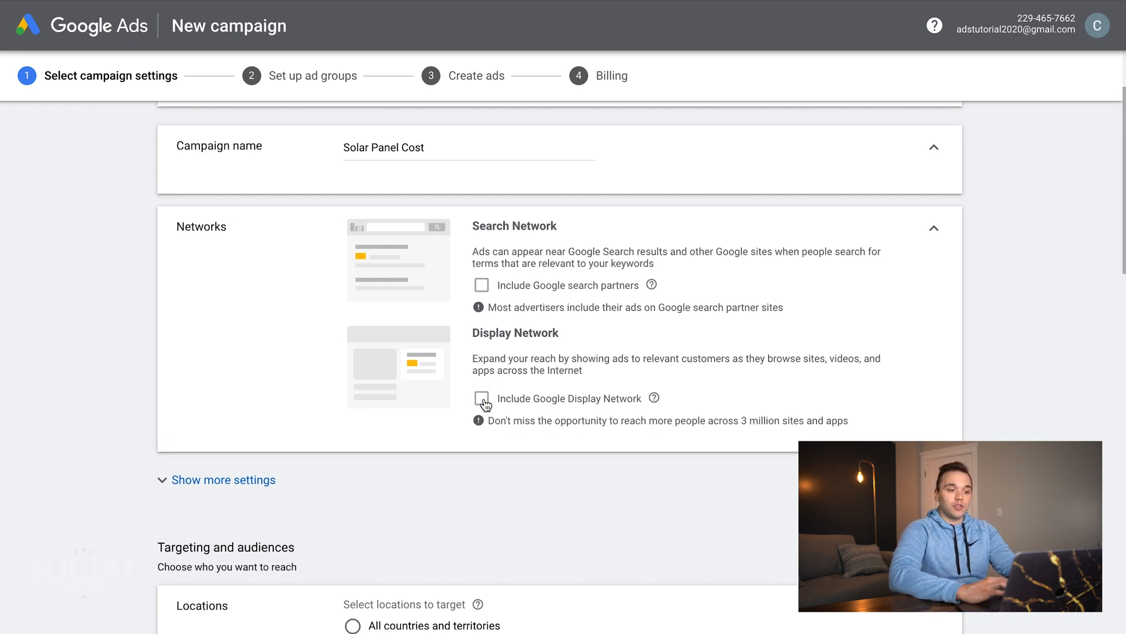
scroll(617, 406, "down", 3)
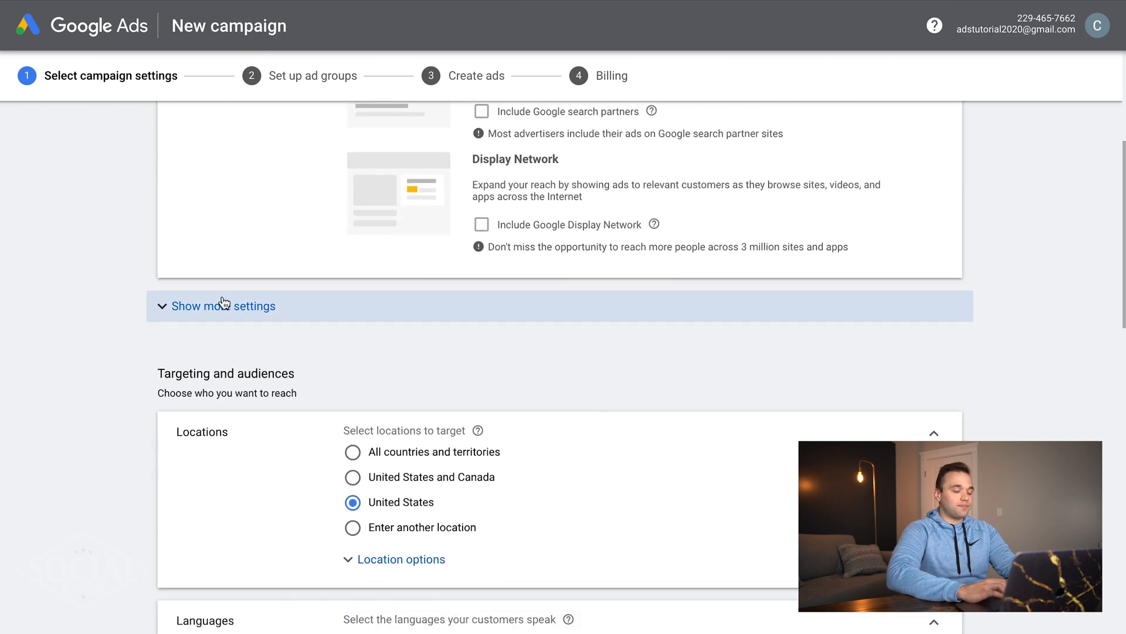
left_click(196, 306)
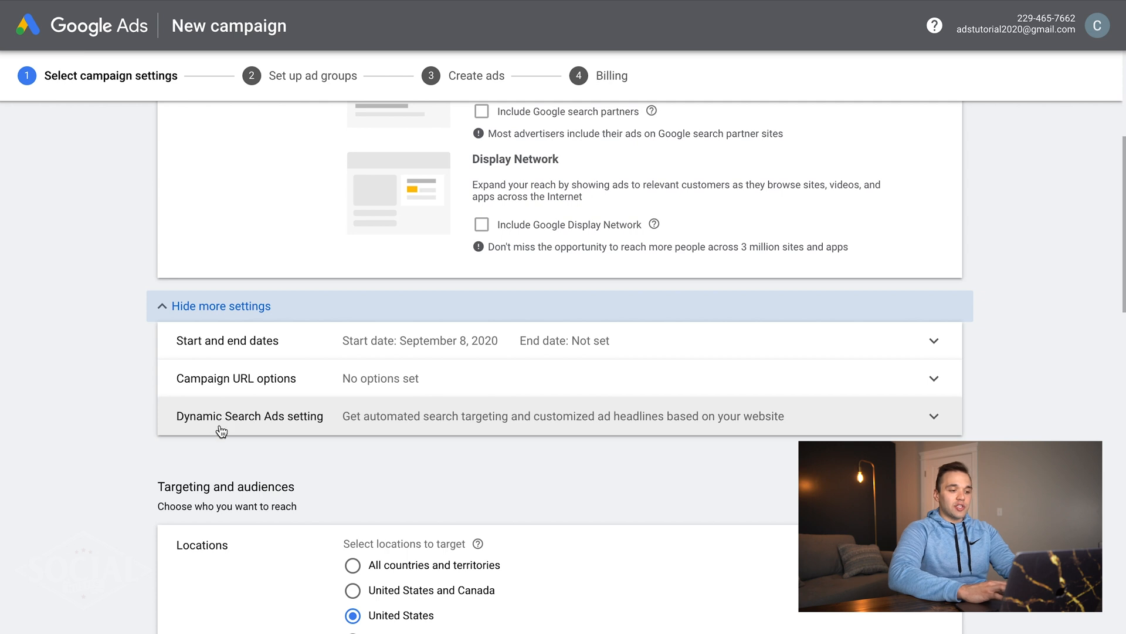
left_click(170, 306)
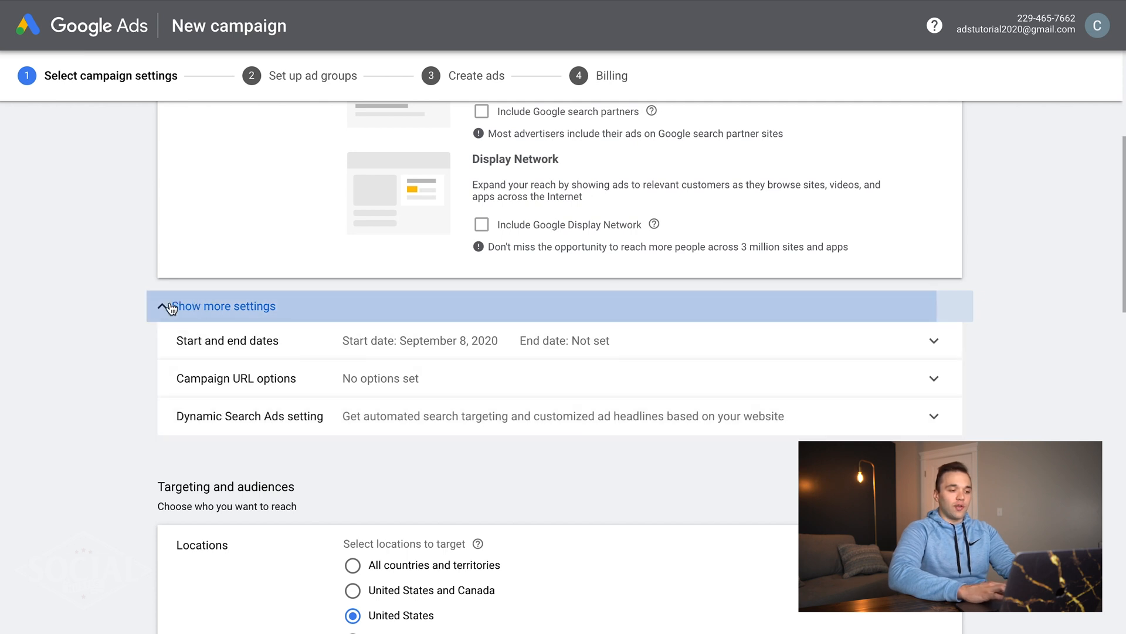
- In Advanced search, target a 20 mi radius around a pin on Oklahoma City
scroll(232, 349, "down", 3)
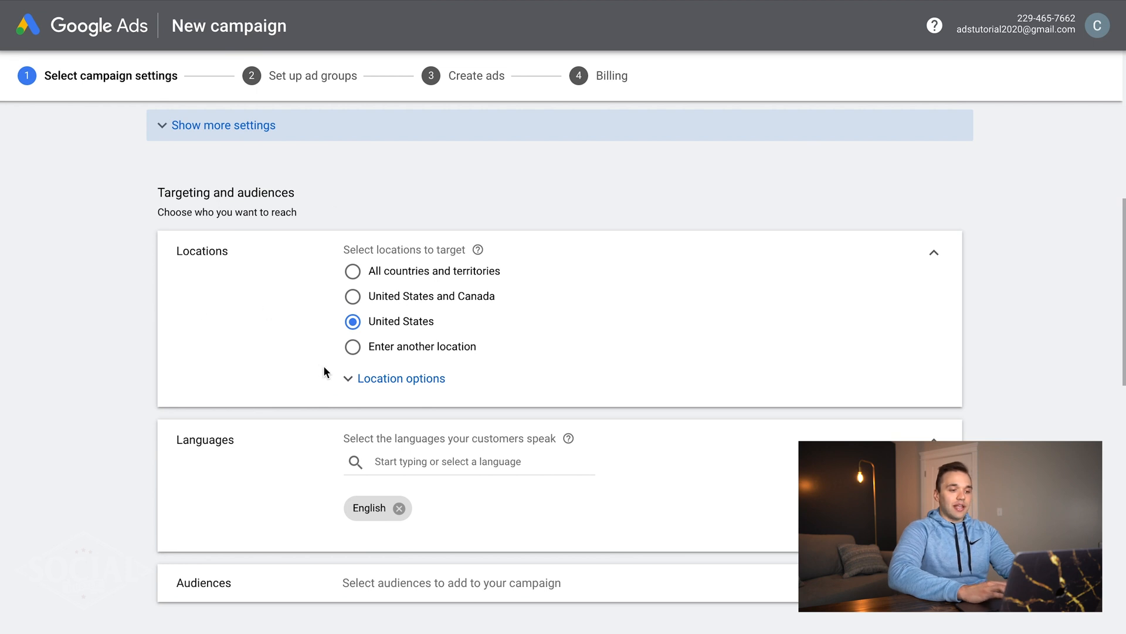
left_click(468, 346)
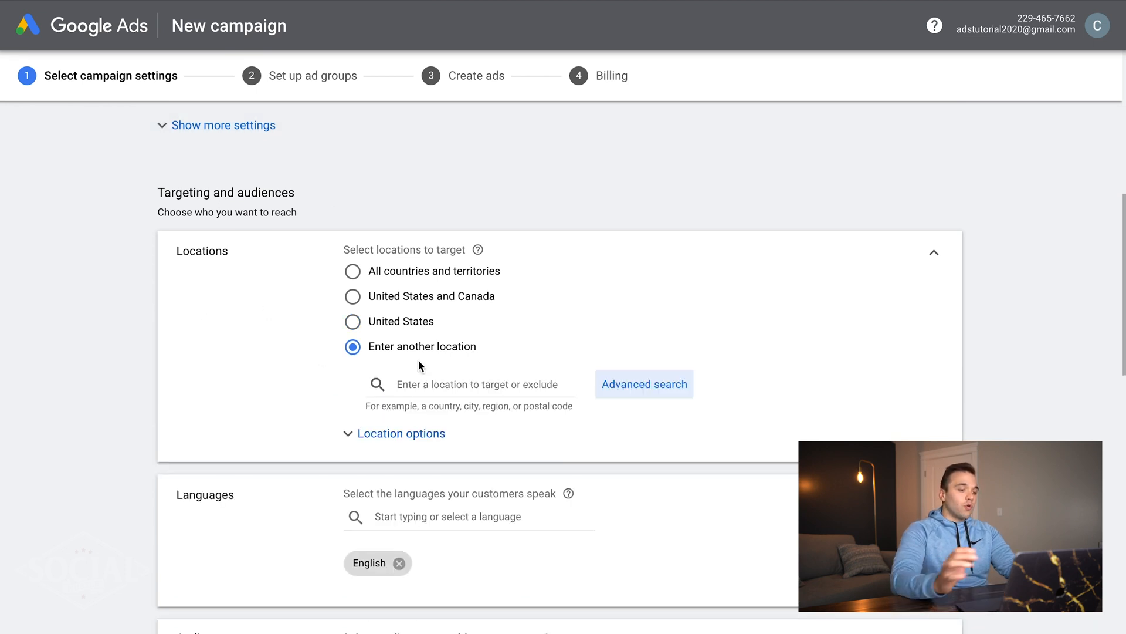
left_click(652, 385)
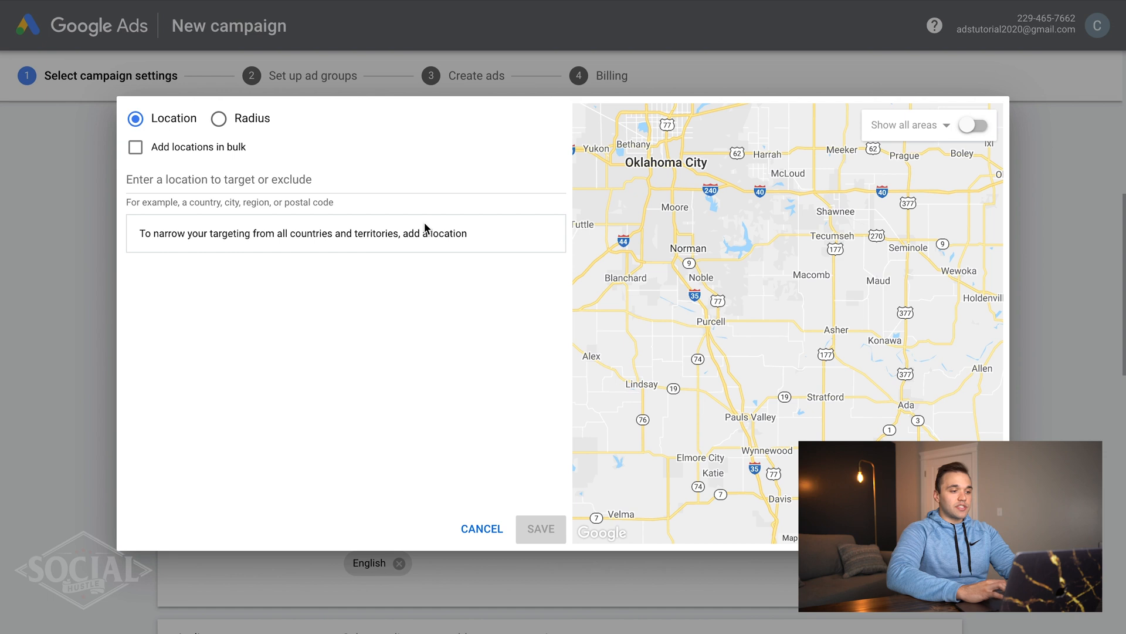
left_click_drag(724, 208, 781, 400)
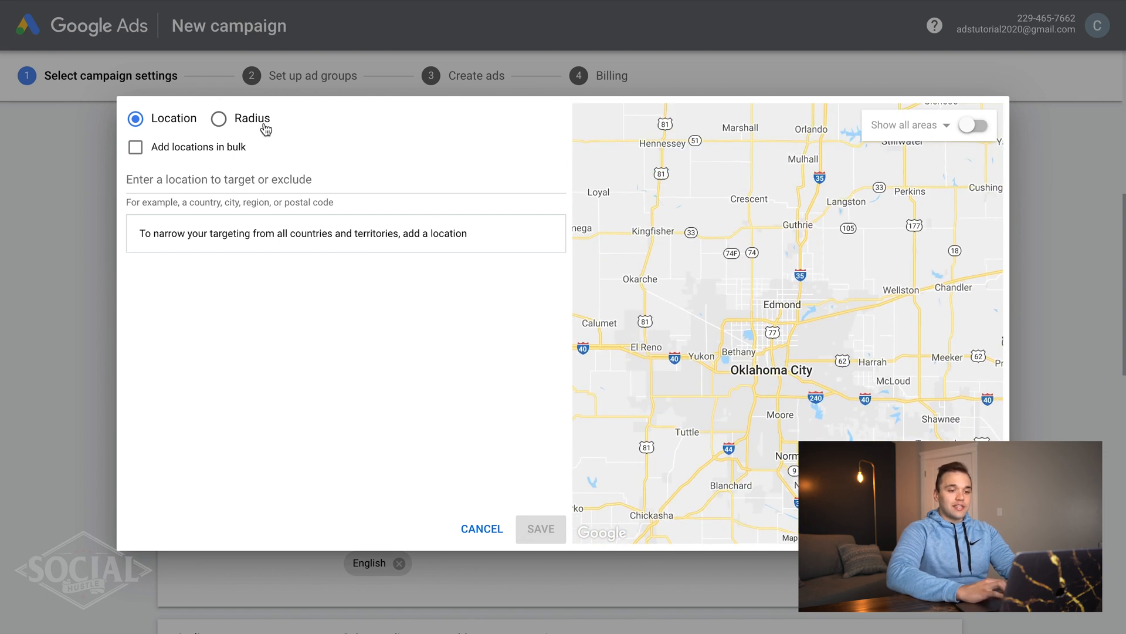
left_click(218, 118)
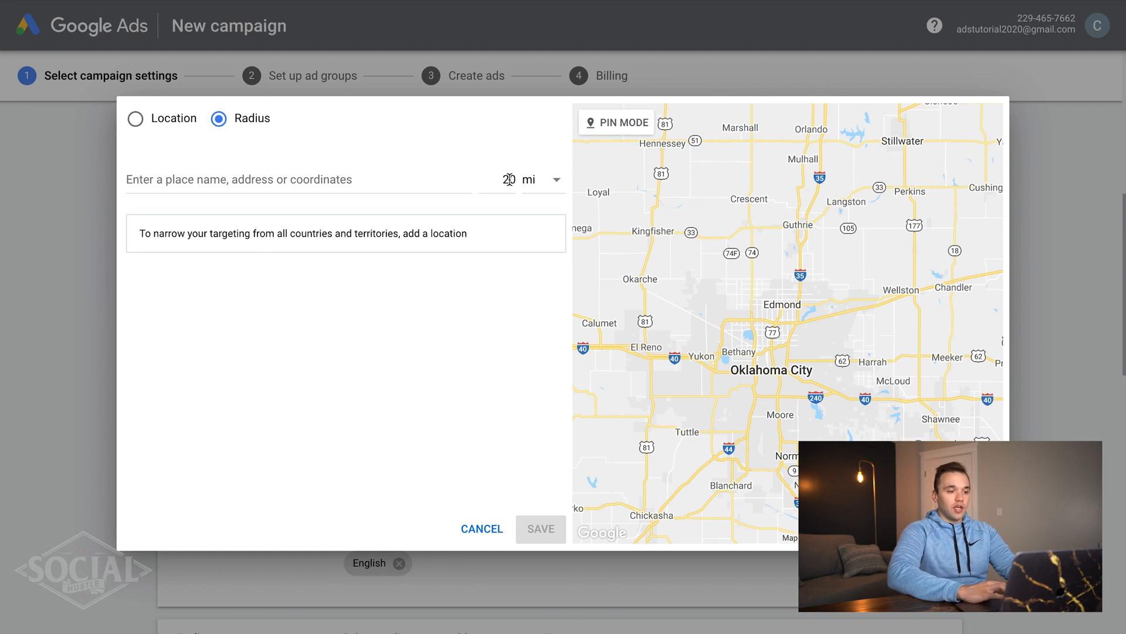
left_click(589, 122)
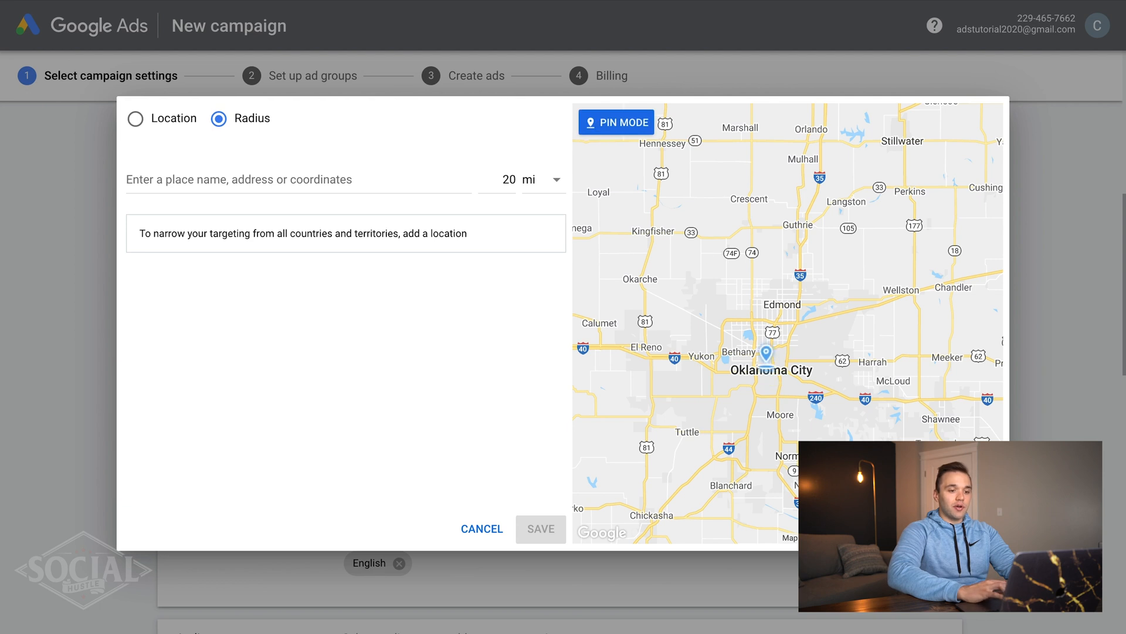
left_click(766, 371)
left_click(672, 345)
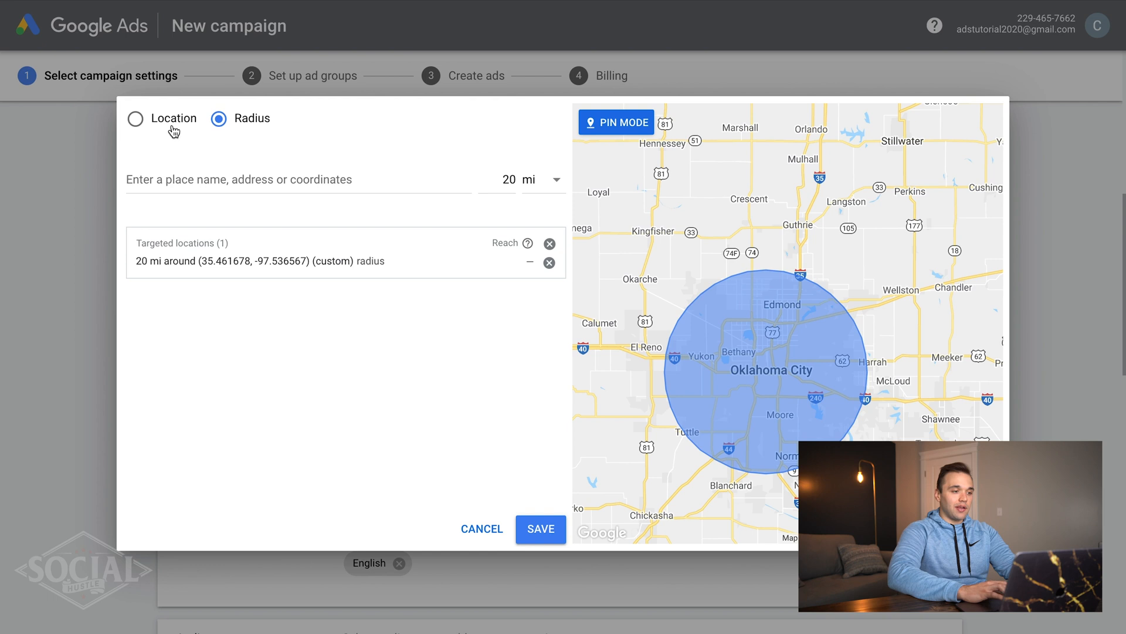
- Add Oklahoma state as a target, then cancel the location search without saving
left_click(135, 120)
left_click(223, 180)
type("ok")
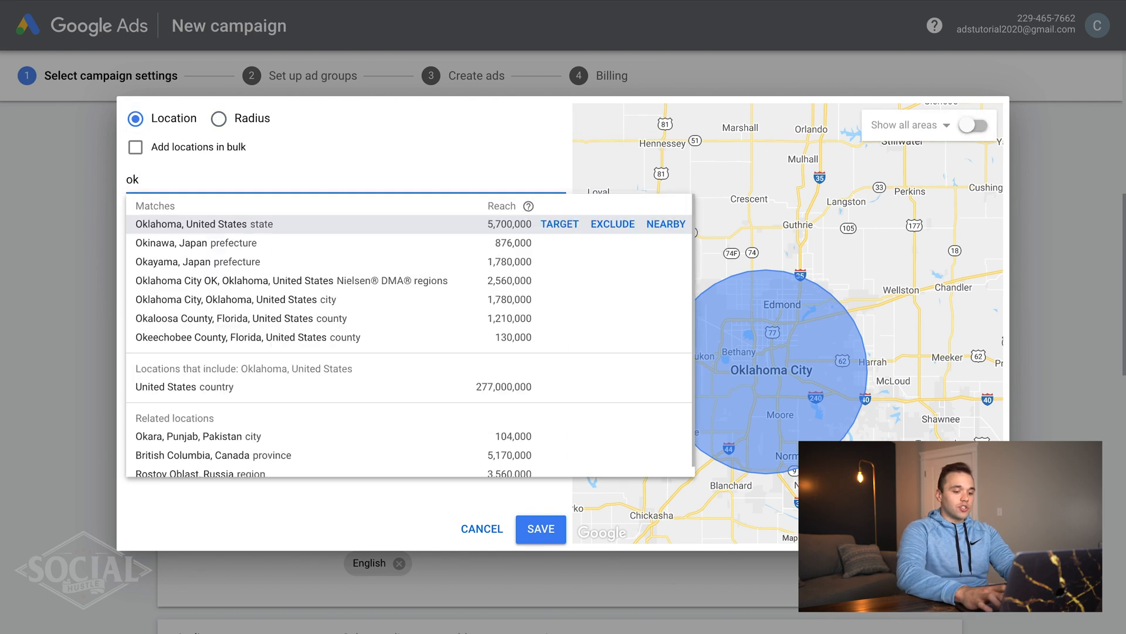
type(";a")
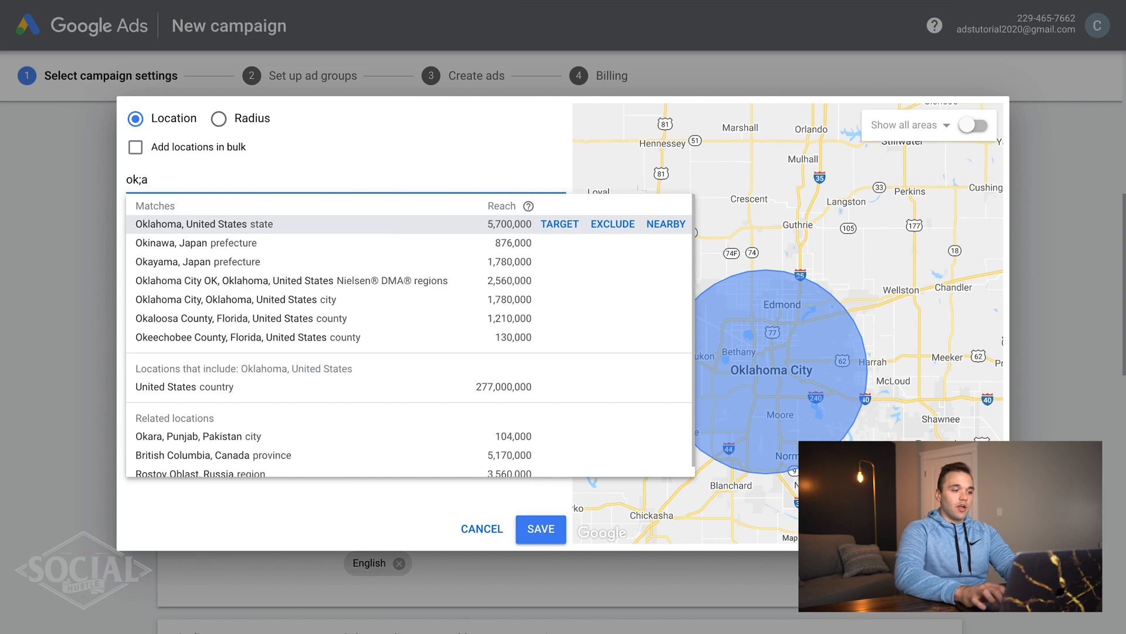
left_click(551, 223)
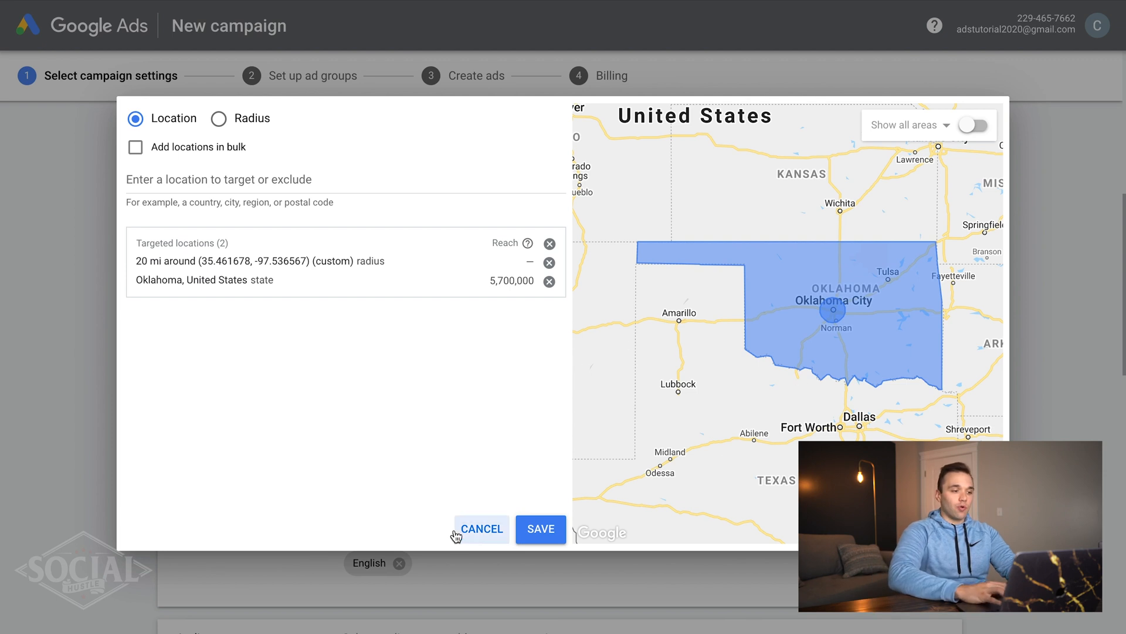
left_click(481, 529)
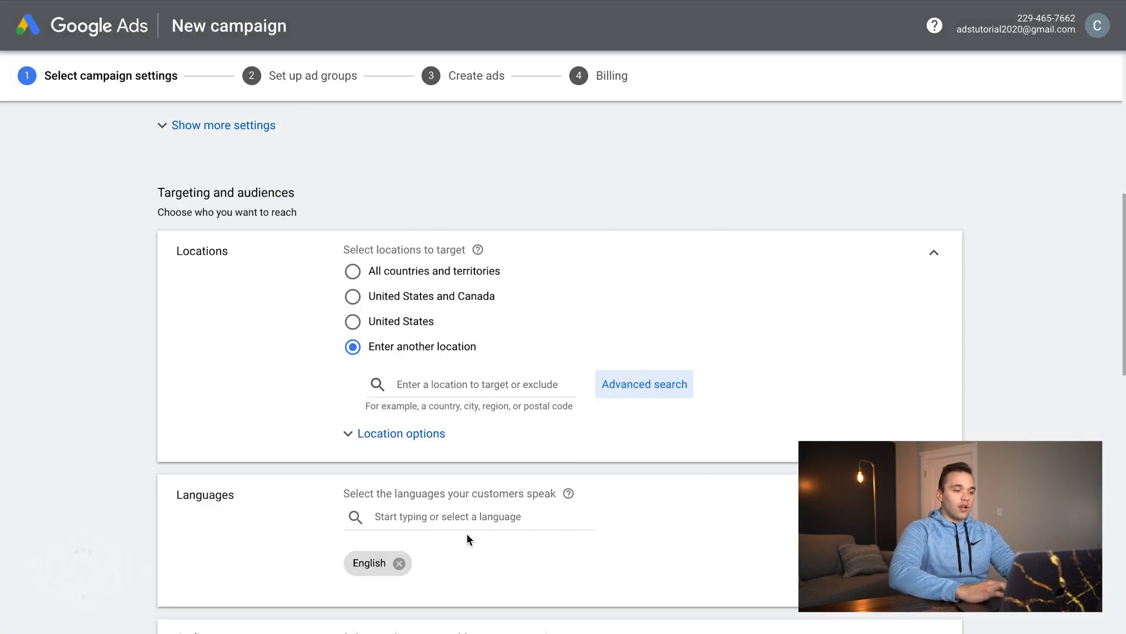
- Target the United States and confirm English is the only selected language
left_click(386, 333)
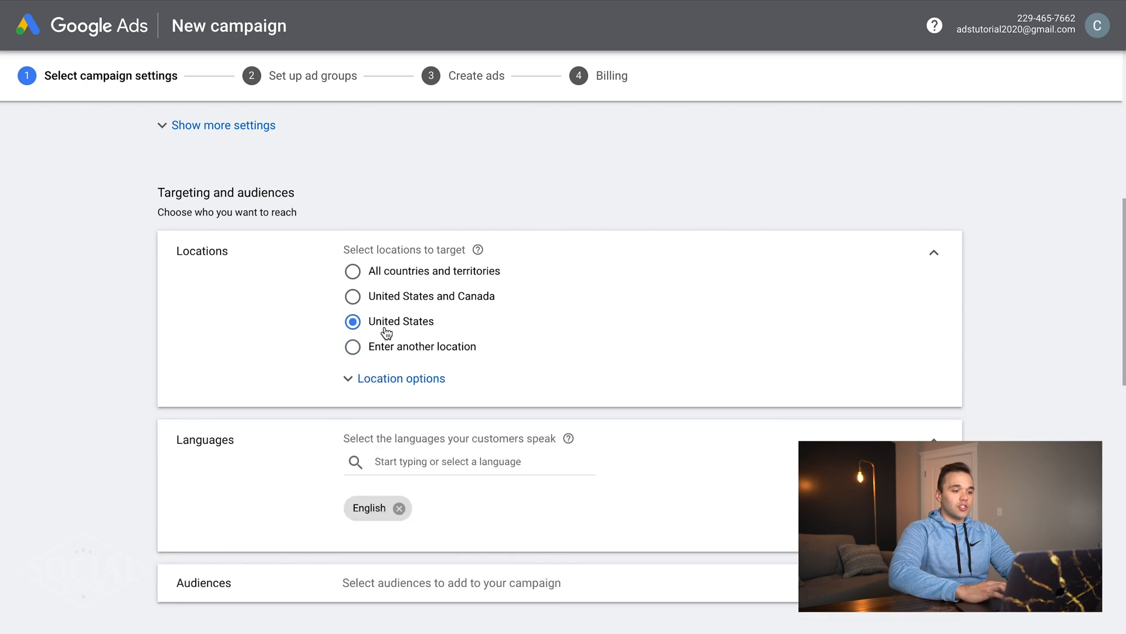
scroll(230, 354, "down", 2)
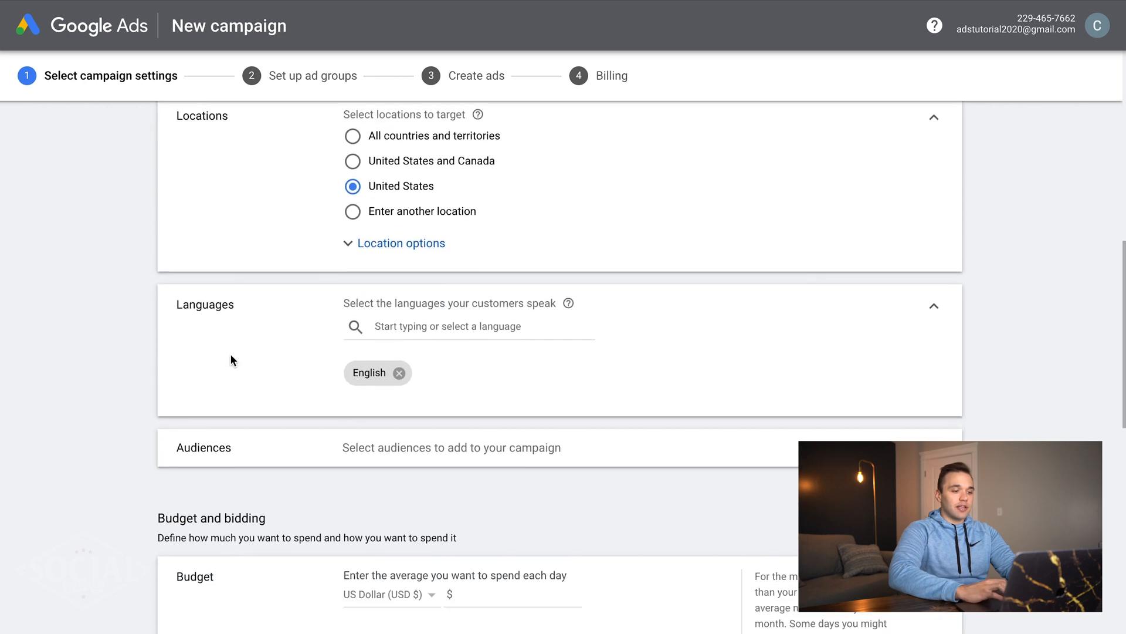
left_click(435, 317)
scroll(510, 405, "down", 2)
scroll(516, 405, "down", 1)
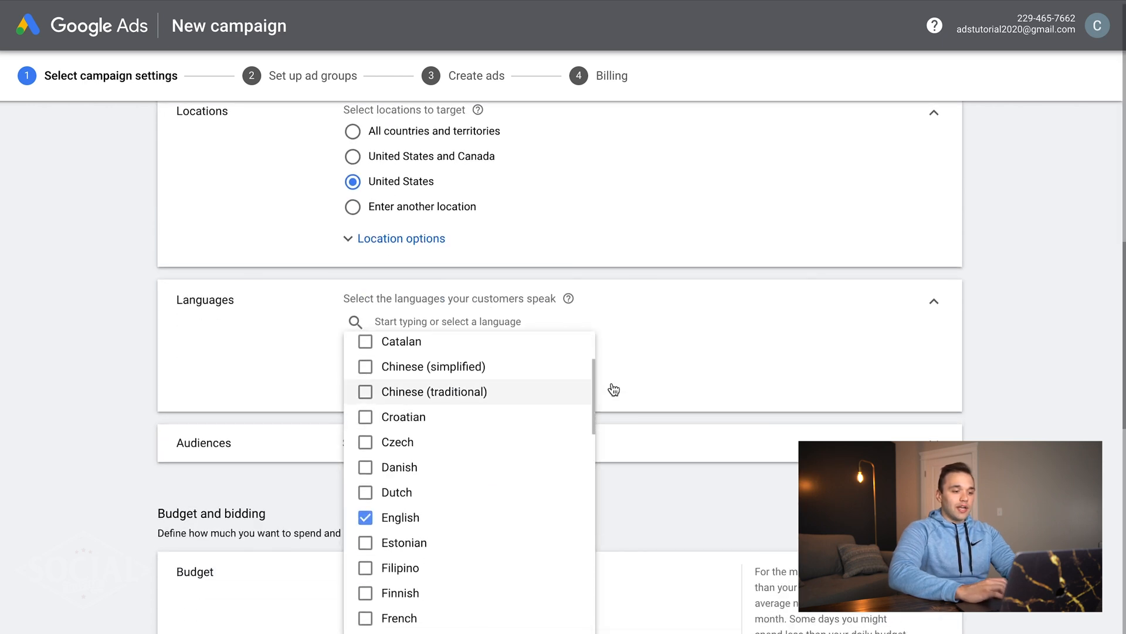
left_click(720, 346)
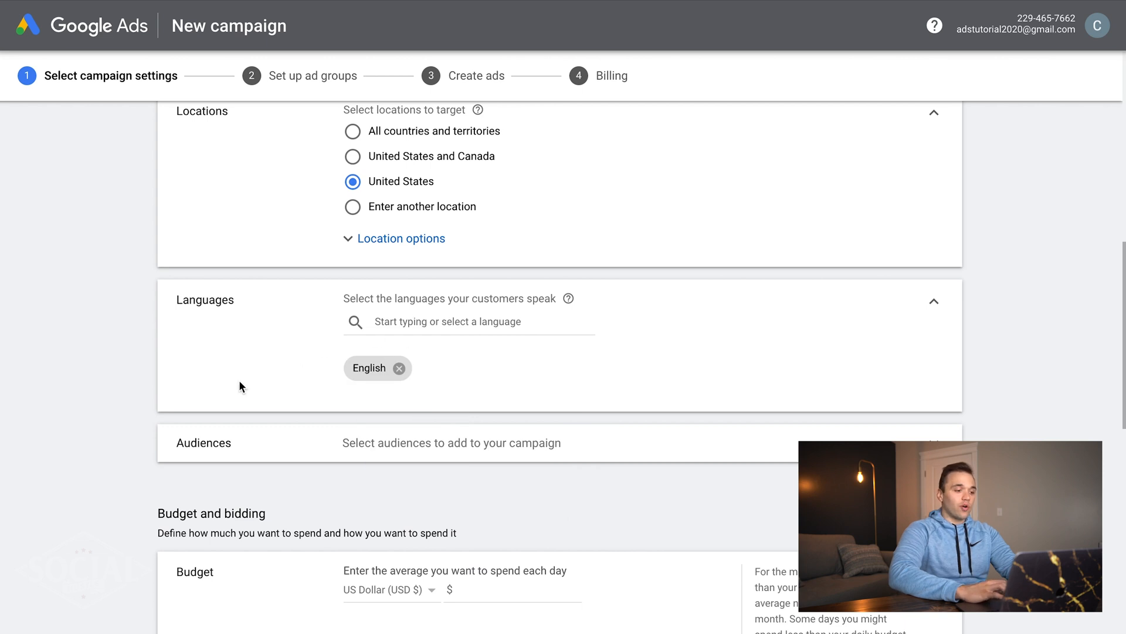
scroll(239, 382, "down", 2)
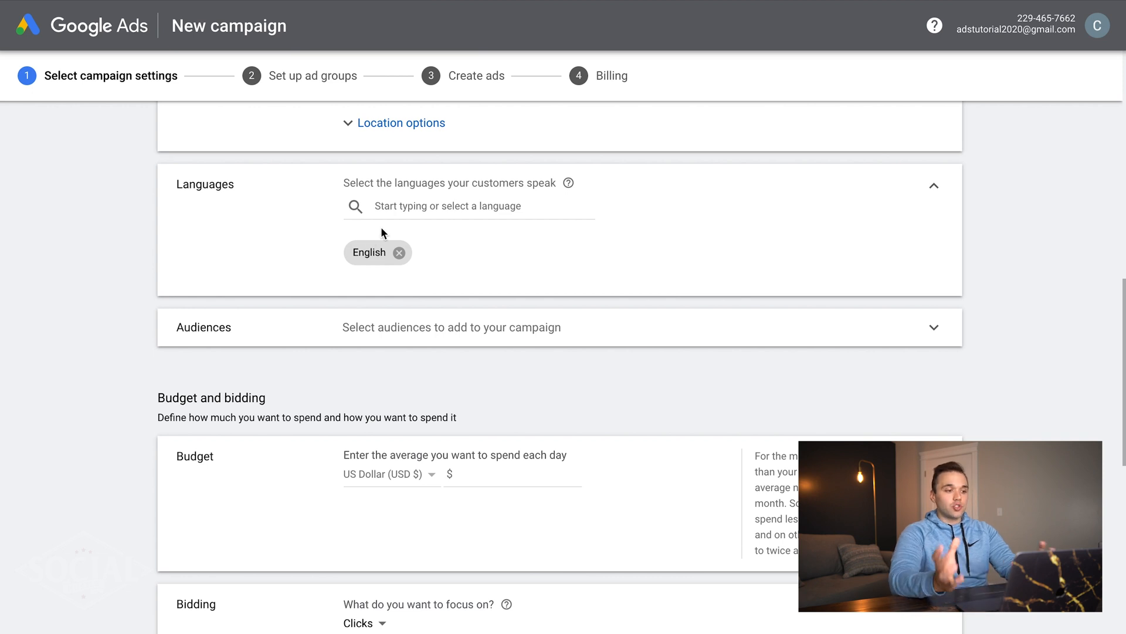
scroll(384, 252, "down", 1)
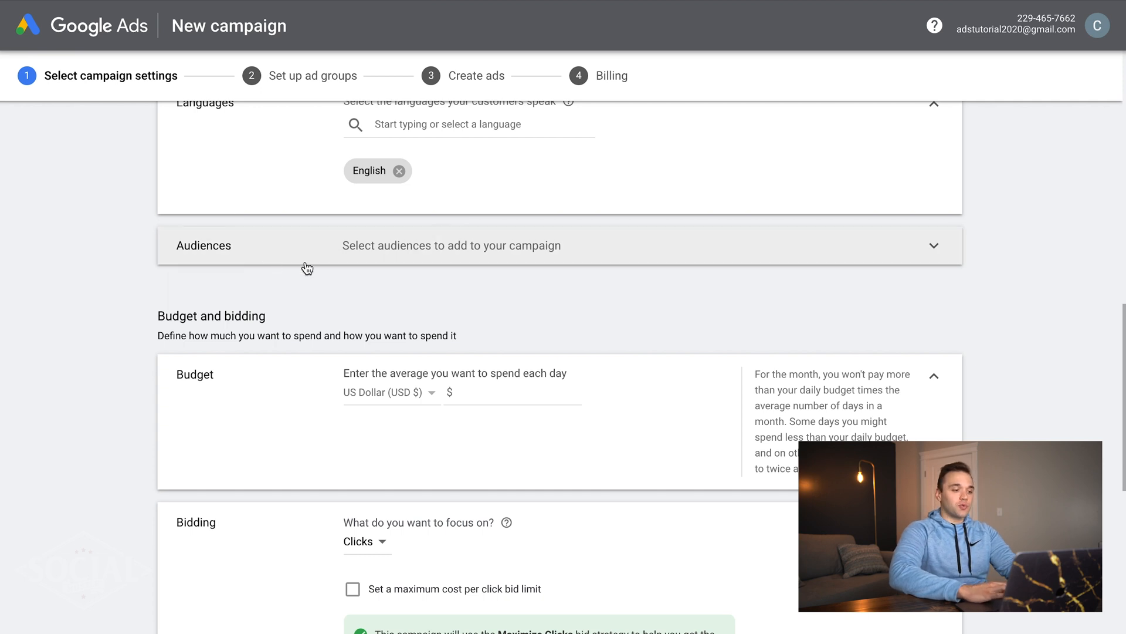
- Enter 10 as the campaign's average daily budget amount
scroll(175, 332, "down", 3)
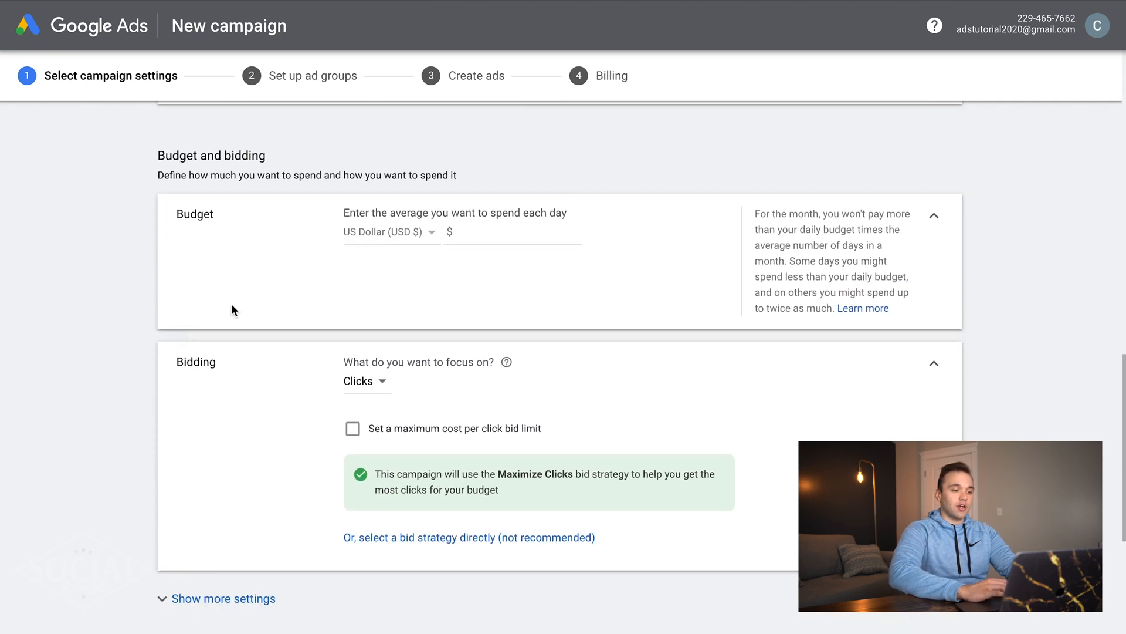
left_click(509, 236)
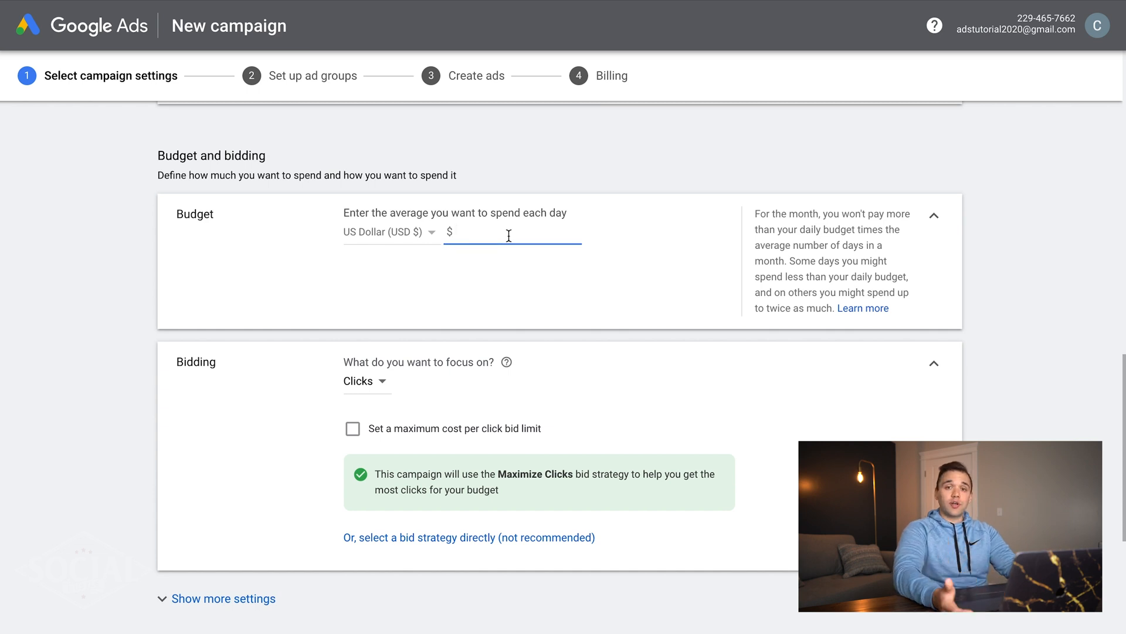
type("10")
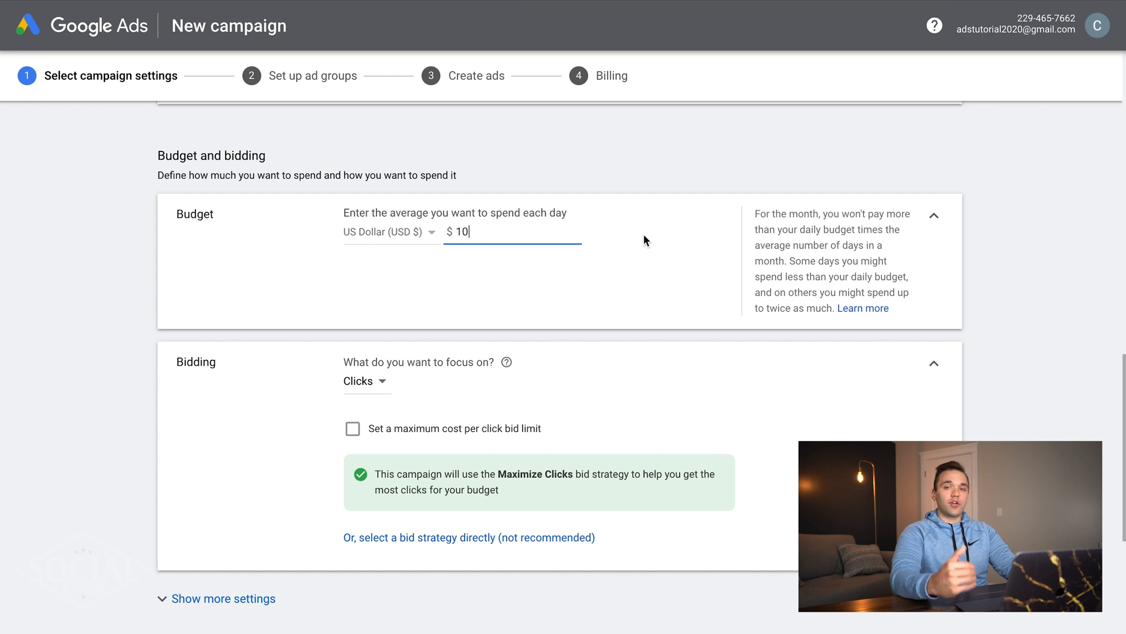
scroll(622, 230, "down", 3)
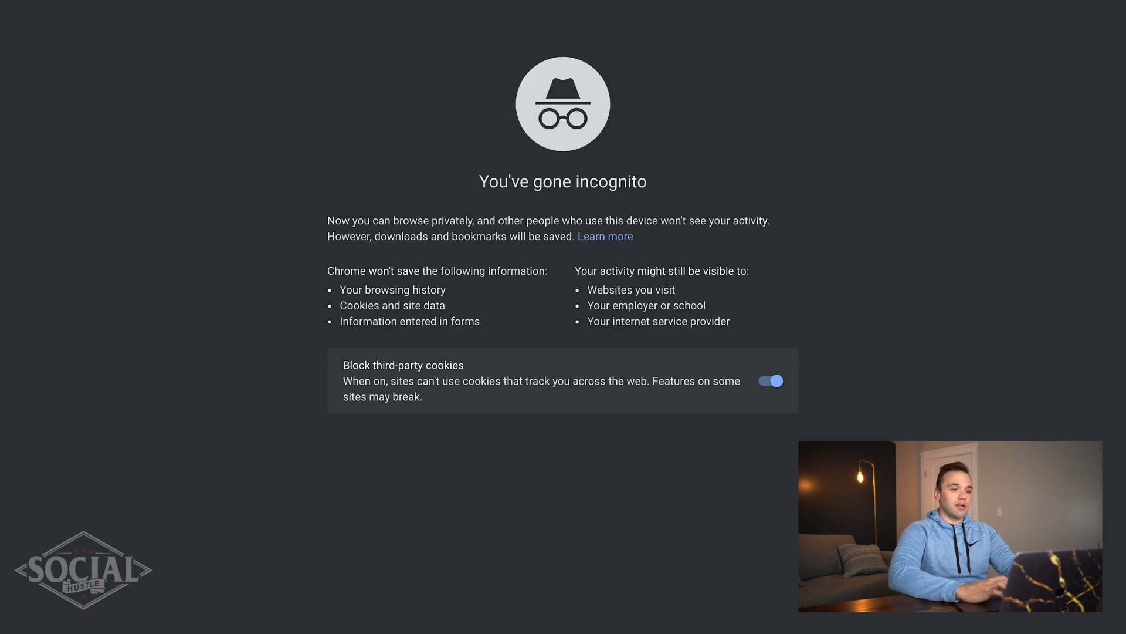
- Search 'plumber near me' in the private window and dismiss the location permission prompt
type("plu")
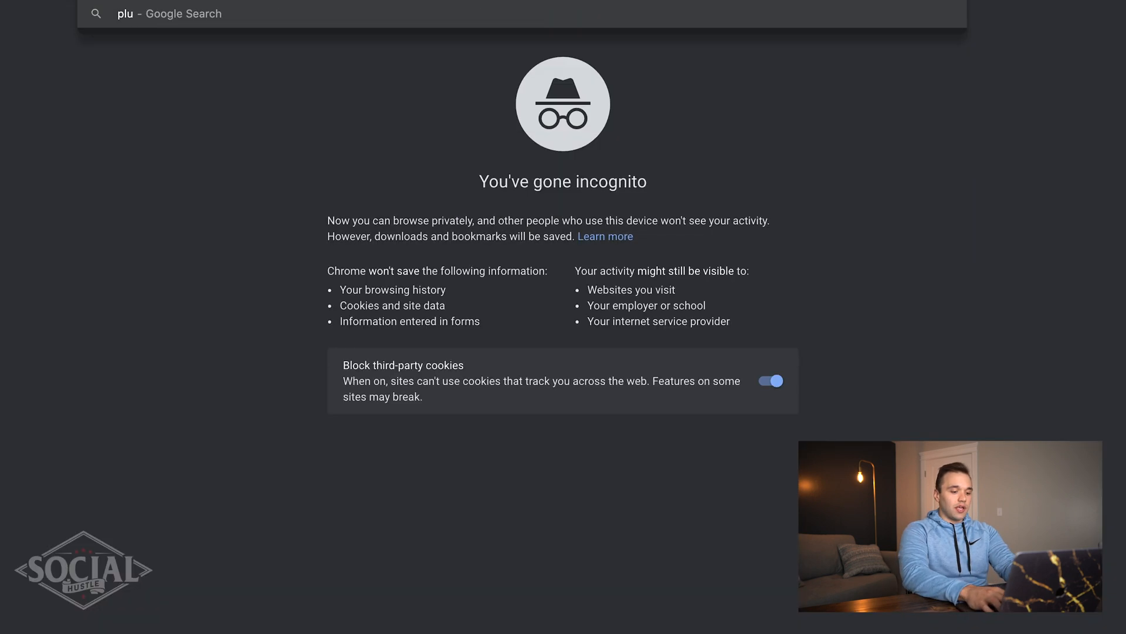
type("mber near me")
key("Return")
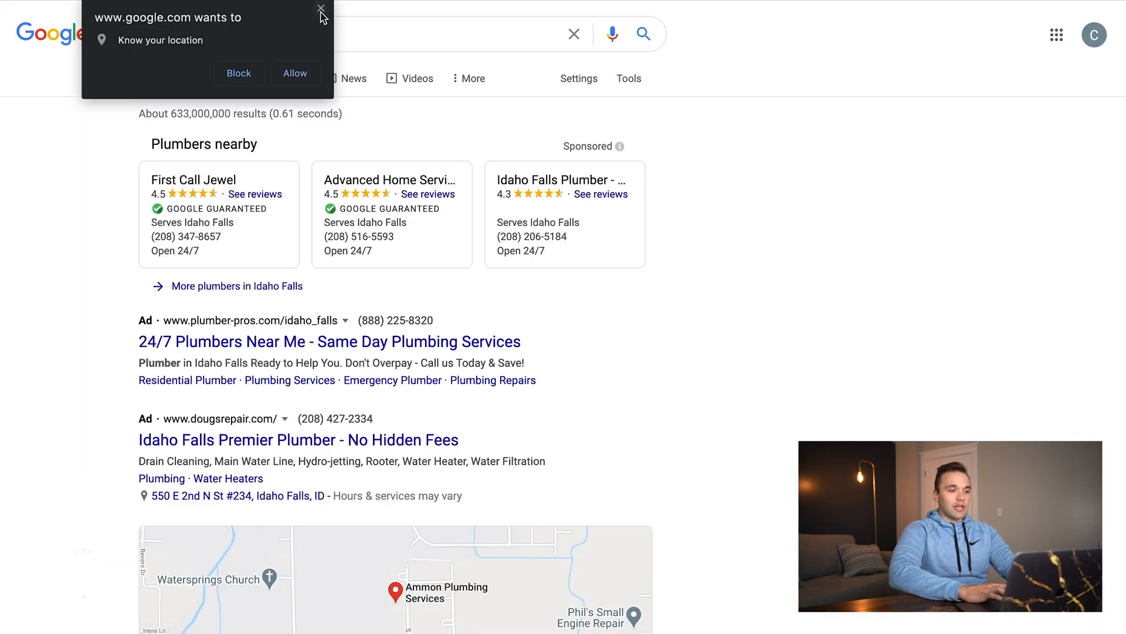
left_click(322, 10)
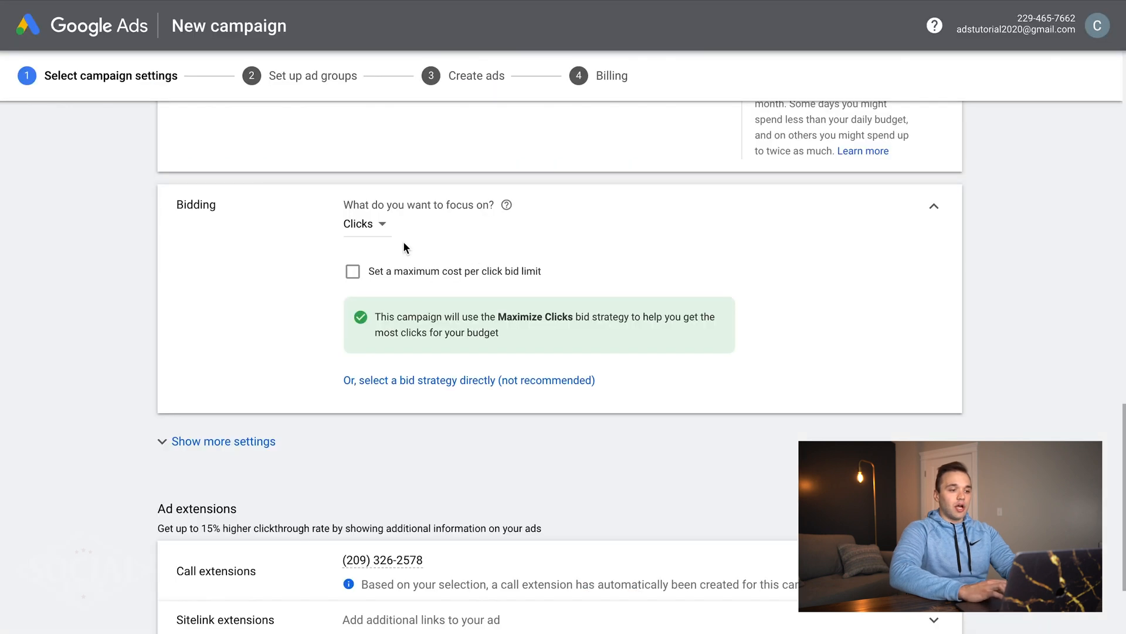
- Turn on a maximum cost per click bid limit of 1.00
left_click(404, 272)
left_click(412, 319)
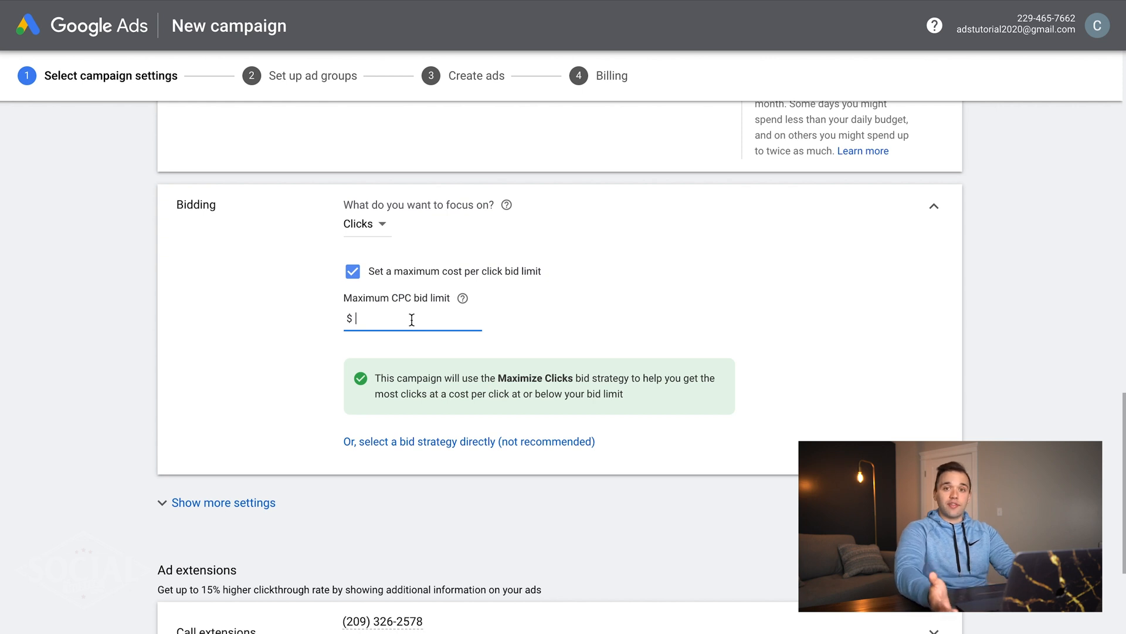
type("1.00")
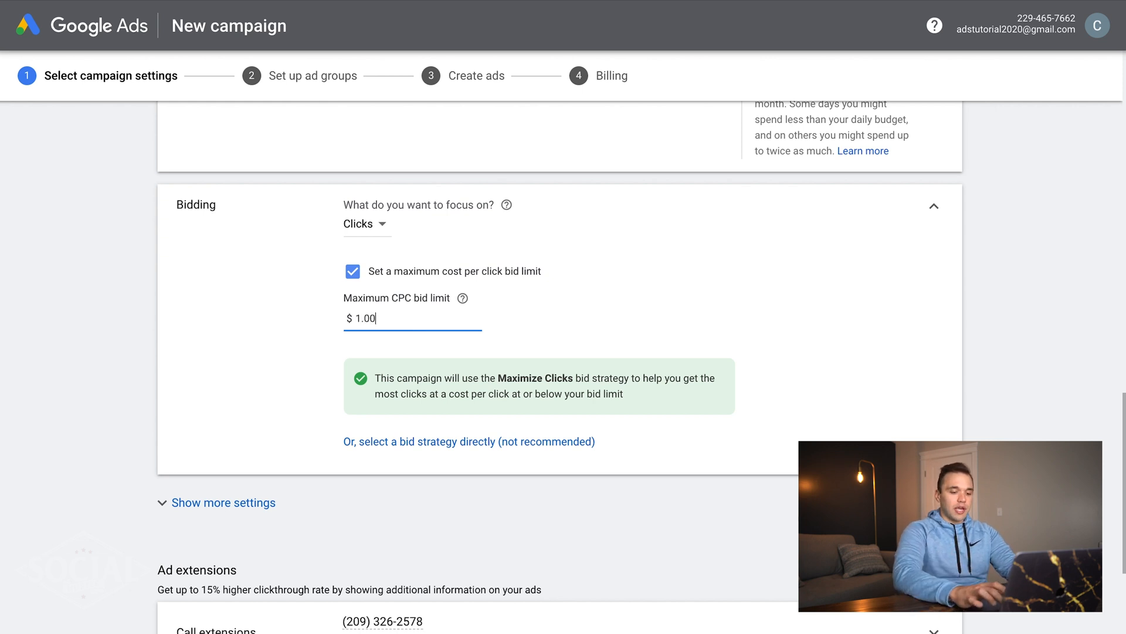
left_click(724, 314)
- Show the additional campaign settings, check Conversions, then expand Ad schedule
scroll(724, 314, "down", 2)
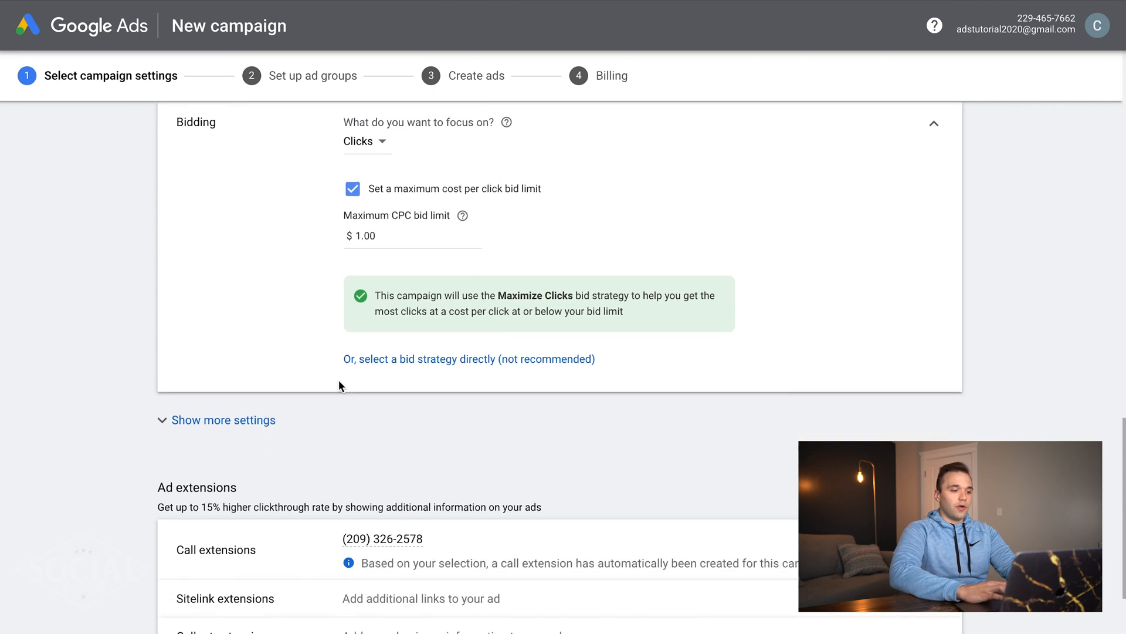
left_click(220, 420)
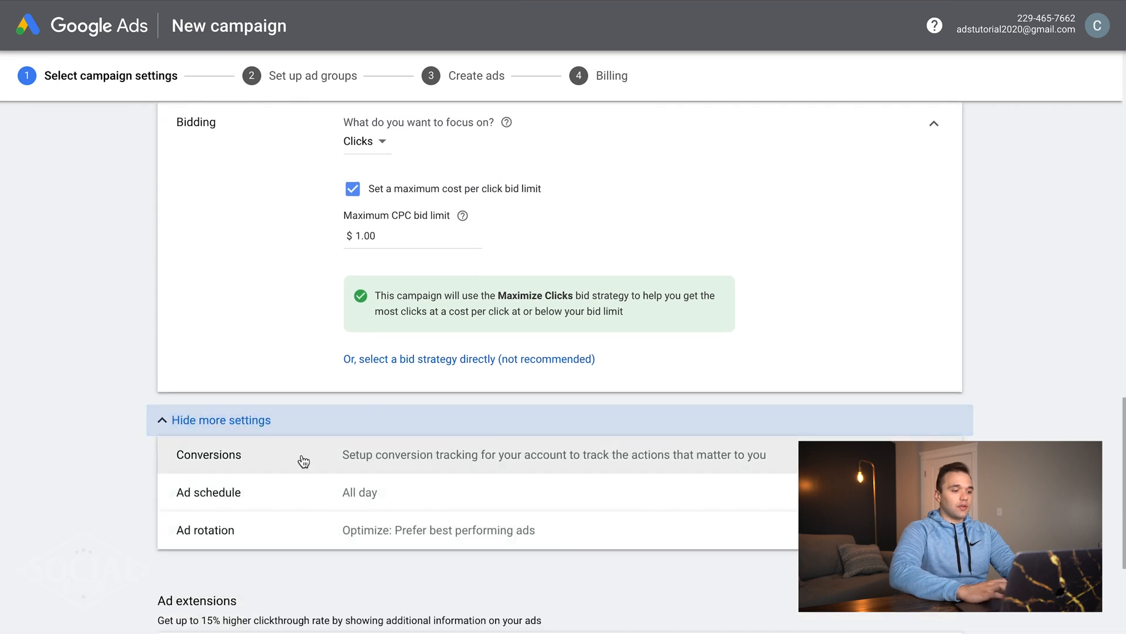
scroll(299, 457, "down", 1)
left_click(434, 363)
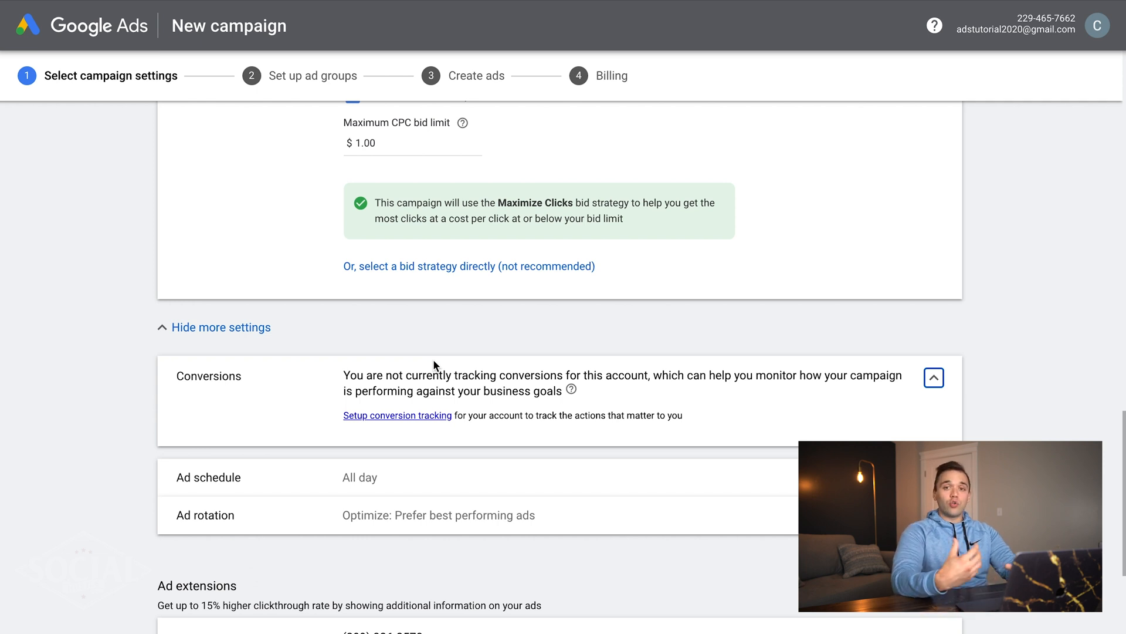
left_click(926, 384)
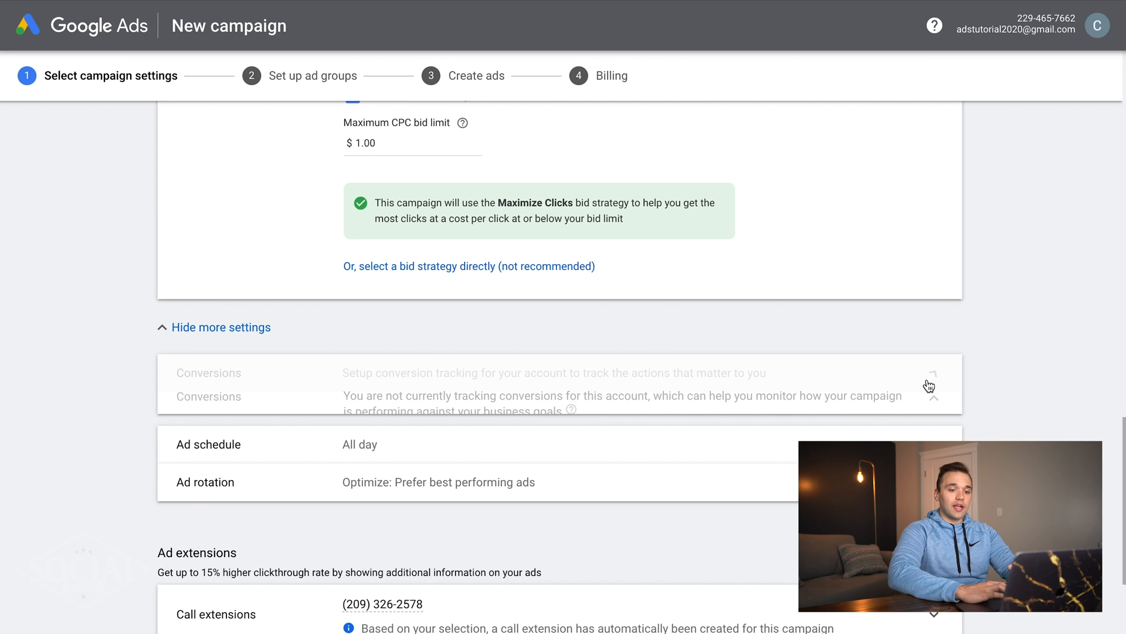
left_click(938, 399)
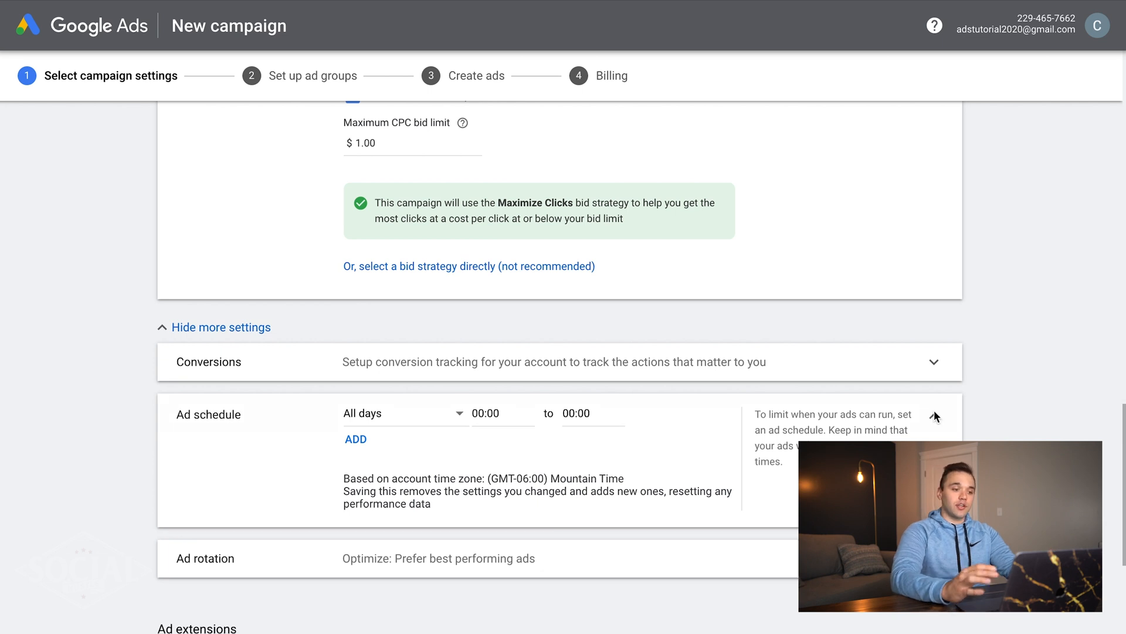
- Set Ad rotation to 'Do not optimize: Rotate ads indefinitely' and review the auto-created call extension
left_click(934, 415)
left_click(934, 435)
scroll(1009, 430, "down", 1)
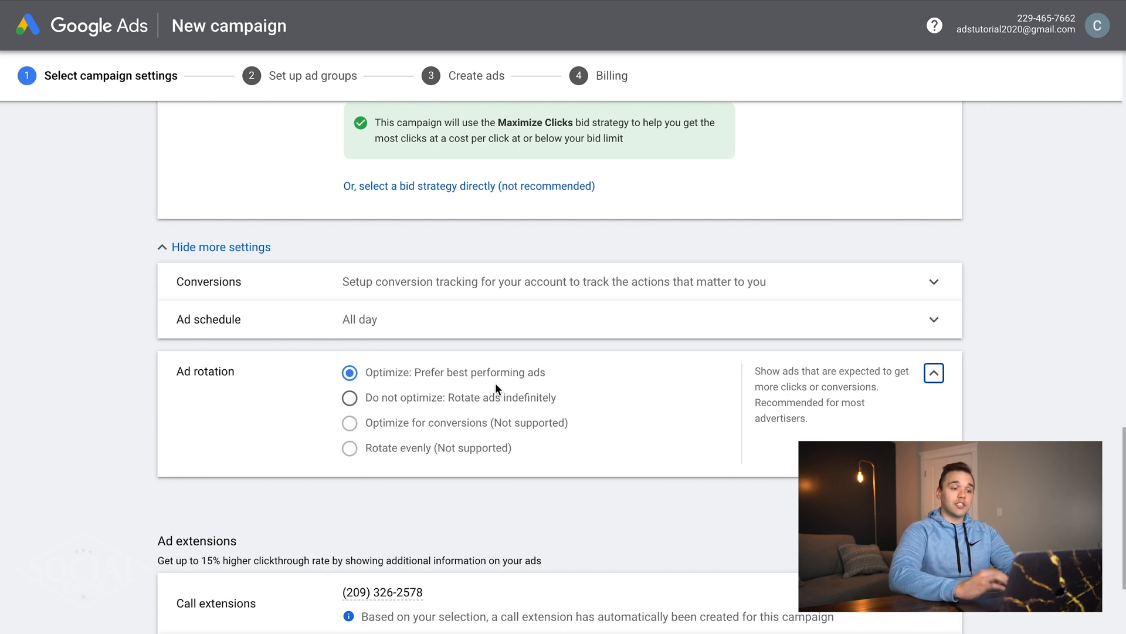
left_click(447, 401)
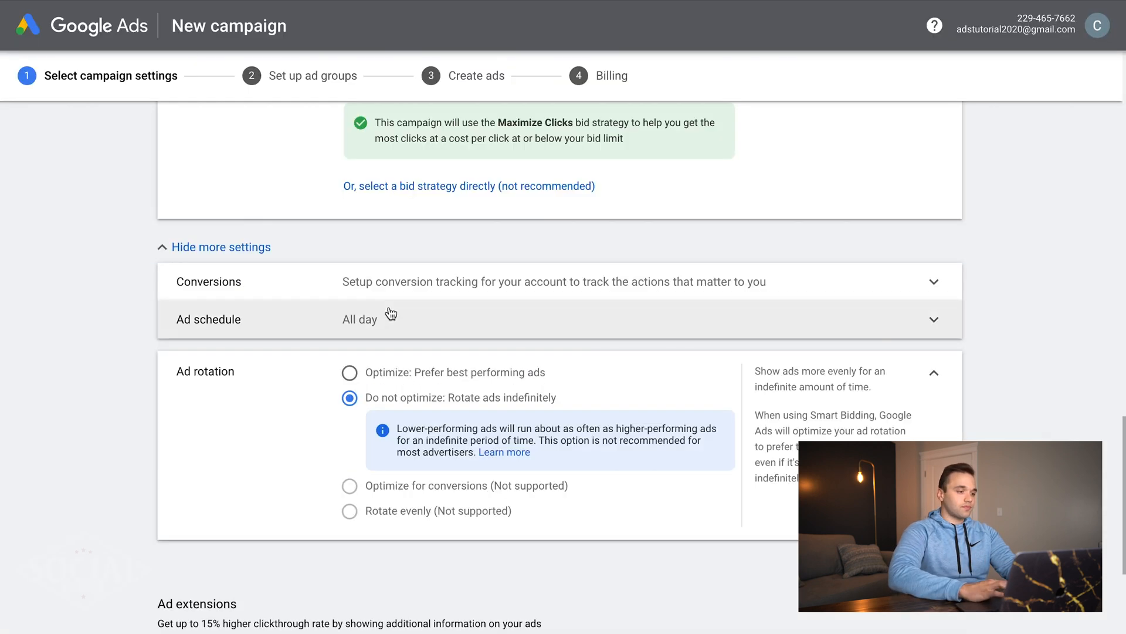
scroll(437, 491, "down", 3)
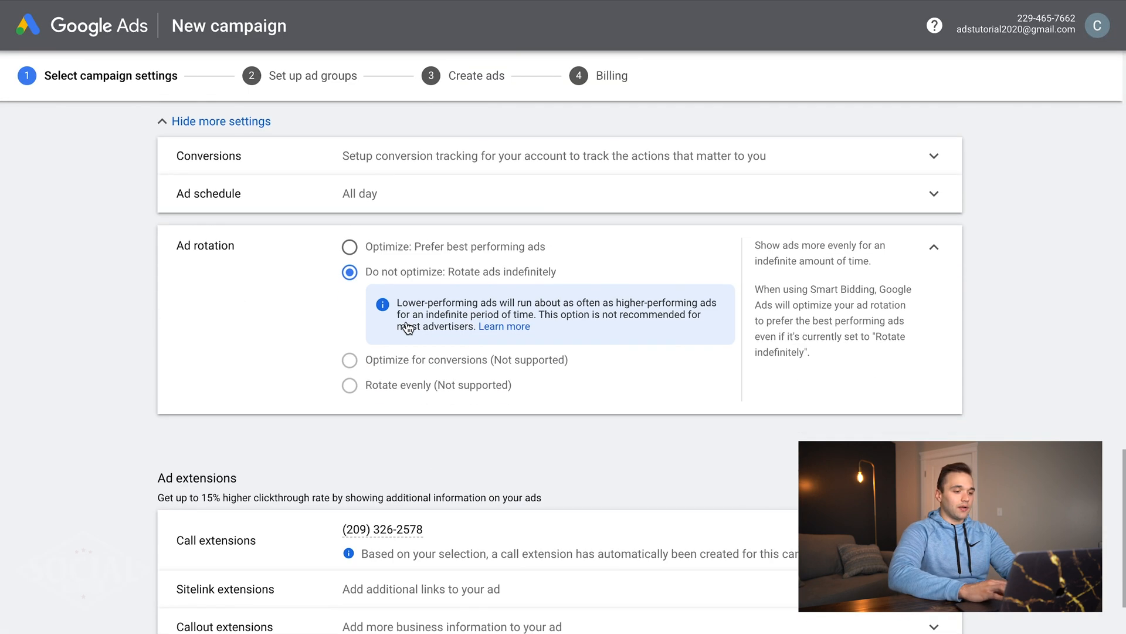
scroll(492, 274, "down", 2)
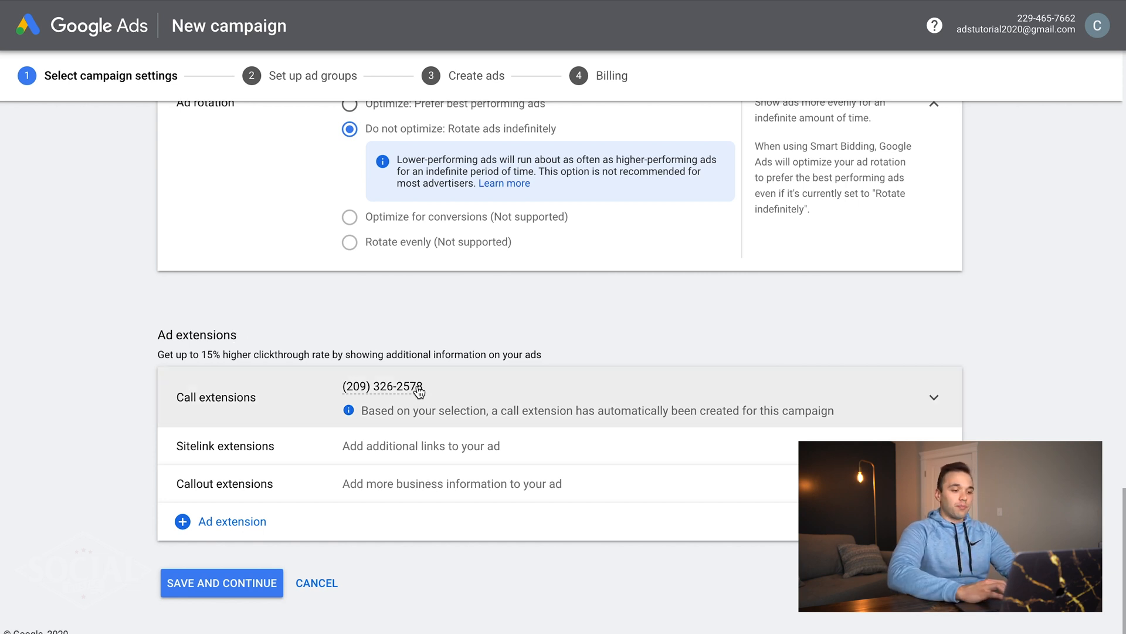
- Expand Sitelink extensions and look over the empty sitelink fields
left_click(403, 446)
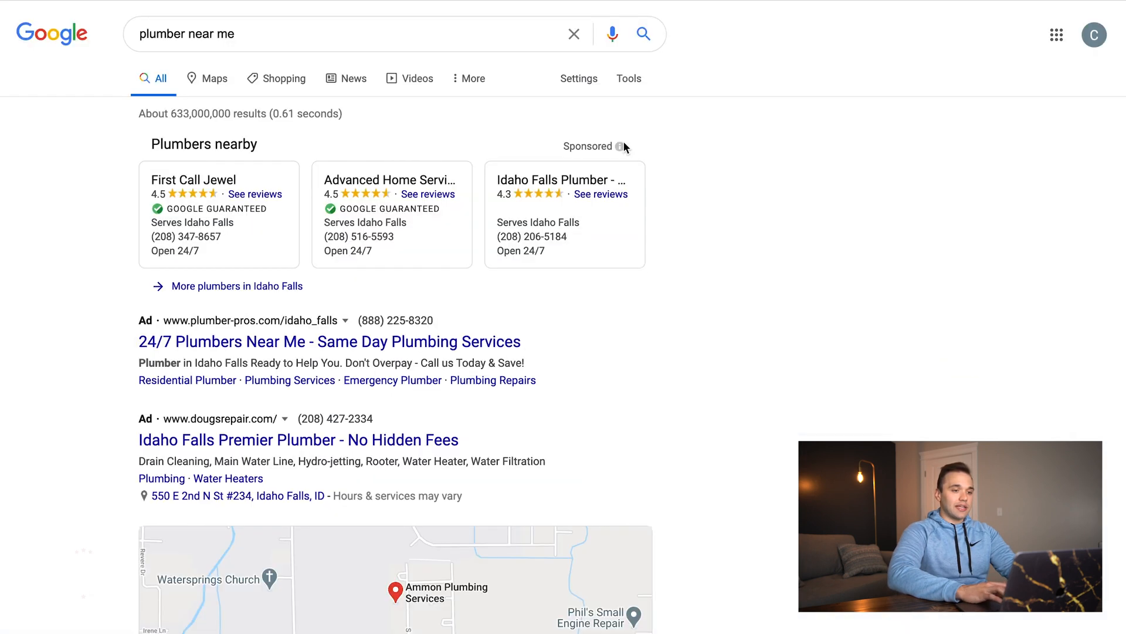
scroll(623, 147, "down", 3)
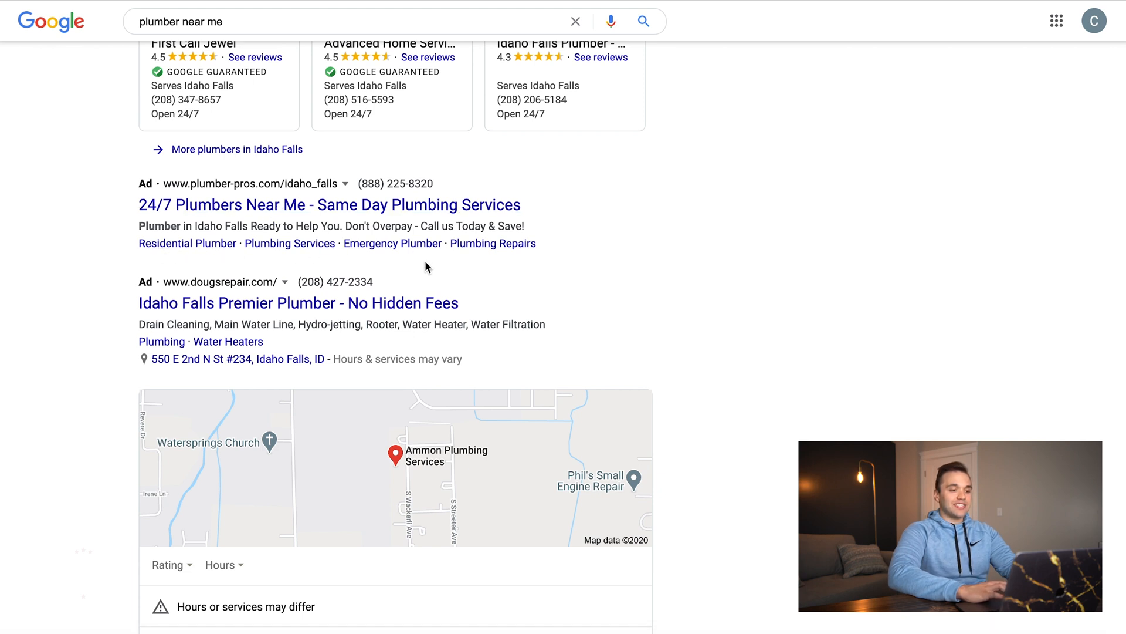
scroll(425, 267, "up", 3)
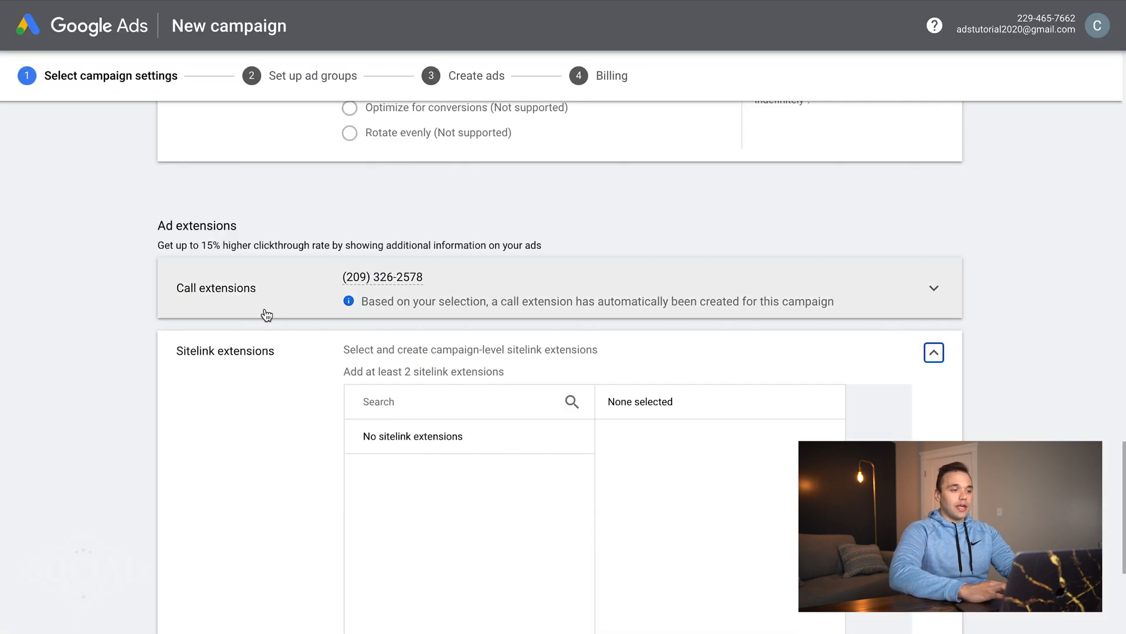
scroll(266, 315, "down", 5)
- Start a new sitelink extension and enter 'Contact Us' and 'Free Quote Today' as the first two sitelinks
left_click(410, 531)
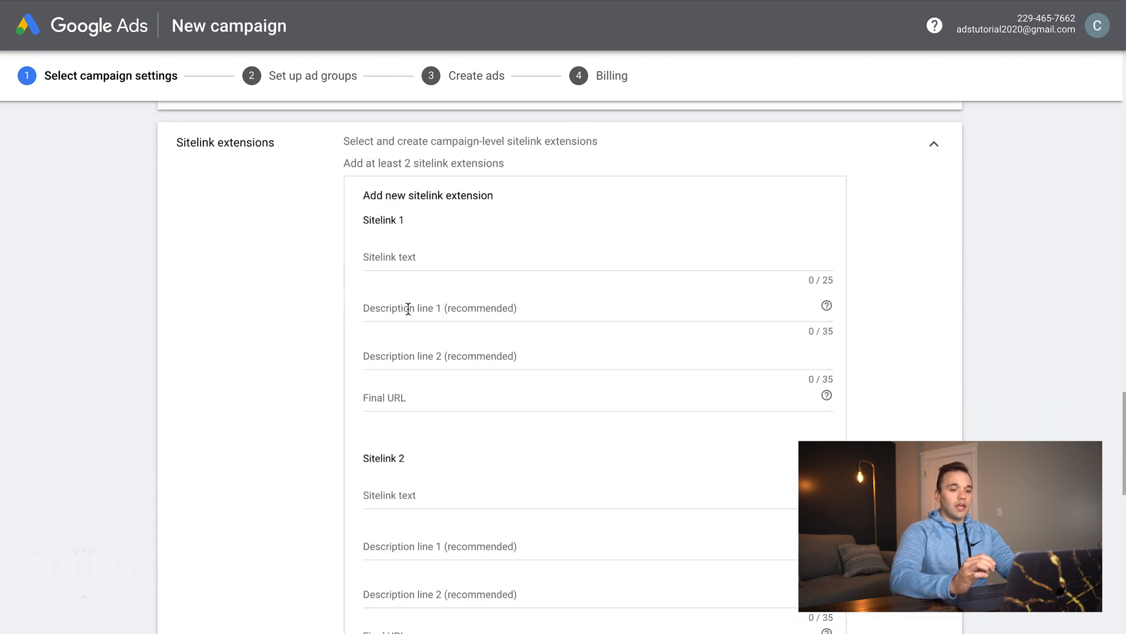
left_click(424, 252)
type("act Us")
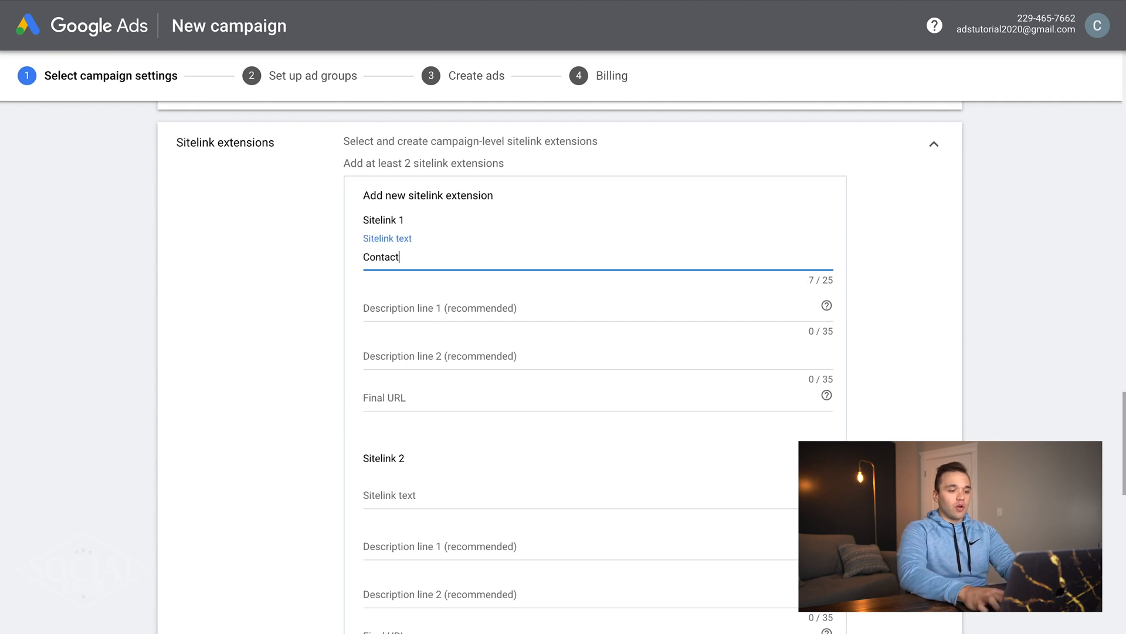
left_click(450, 498)
type("Free Quopte")
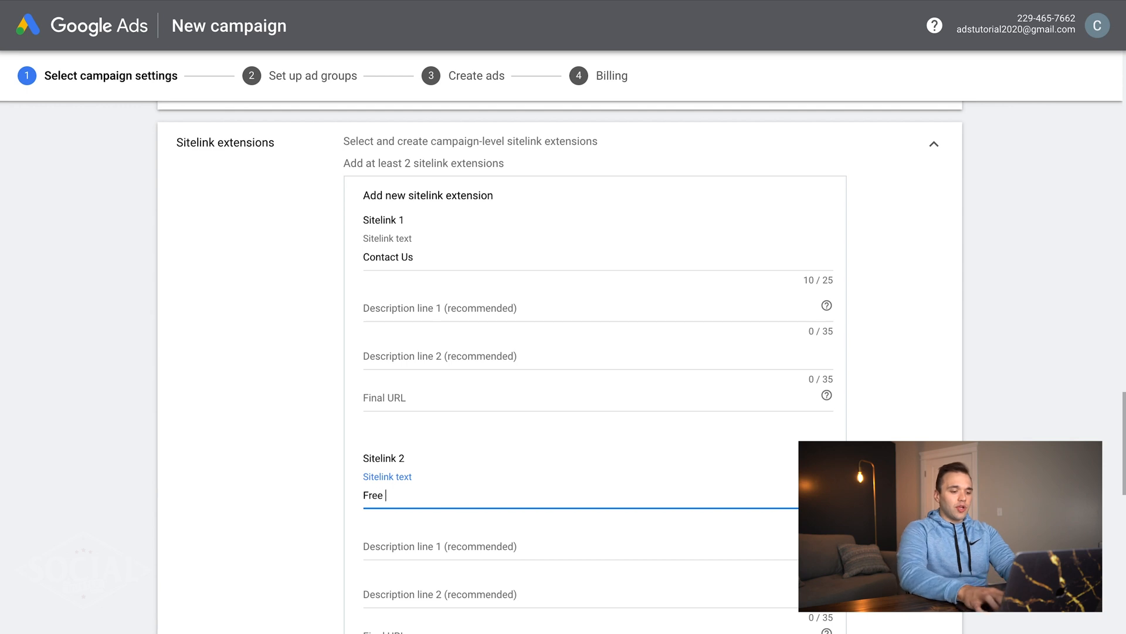
key("BackSpace")
key("BackSpace")
key("BackSpace")
type("te Today")
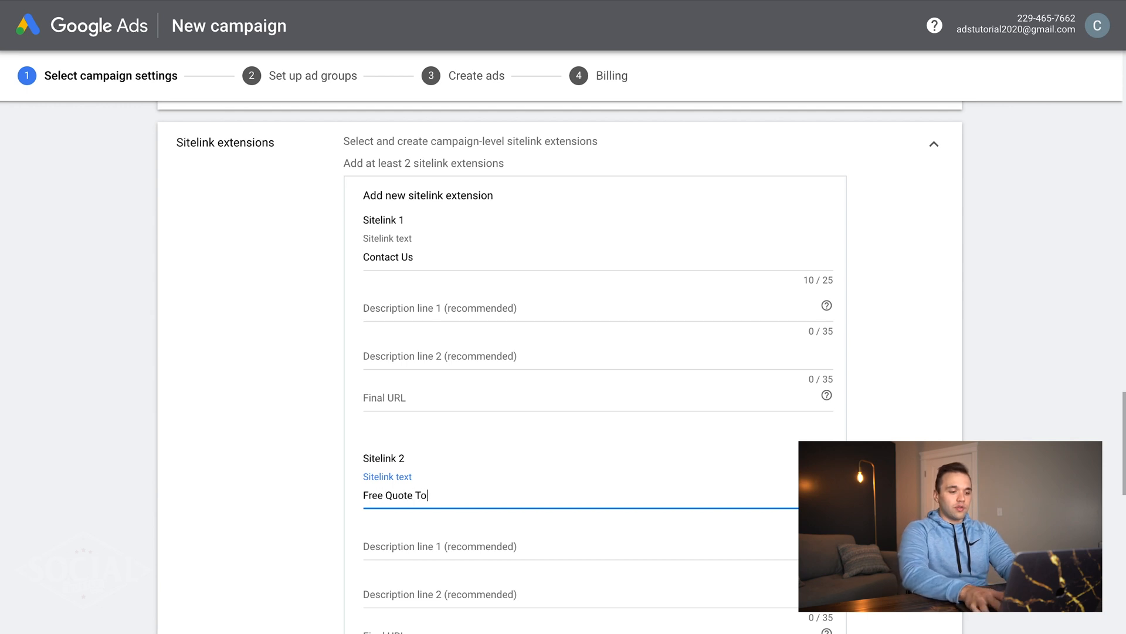
- Enter 'About Us Section' as the third sitelink's text
scroll(563, 351, "down", 2)
scroll(423, 528, "down", 2)
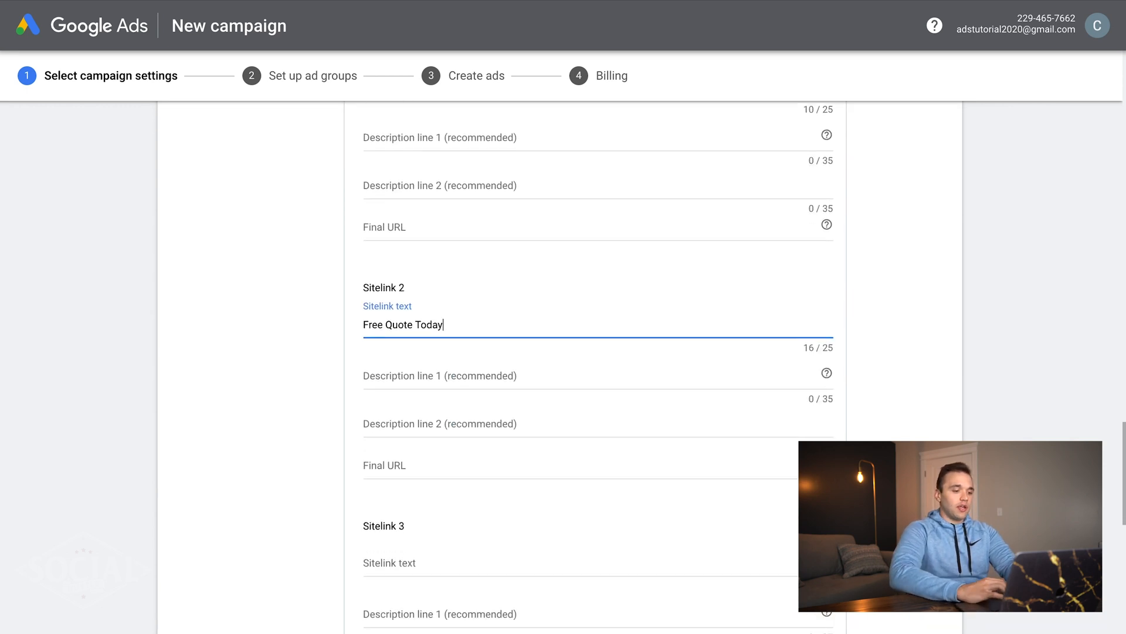
left_click(420, 562)
type("F")
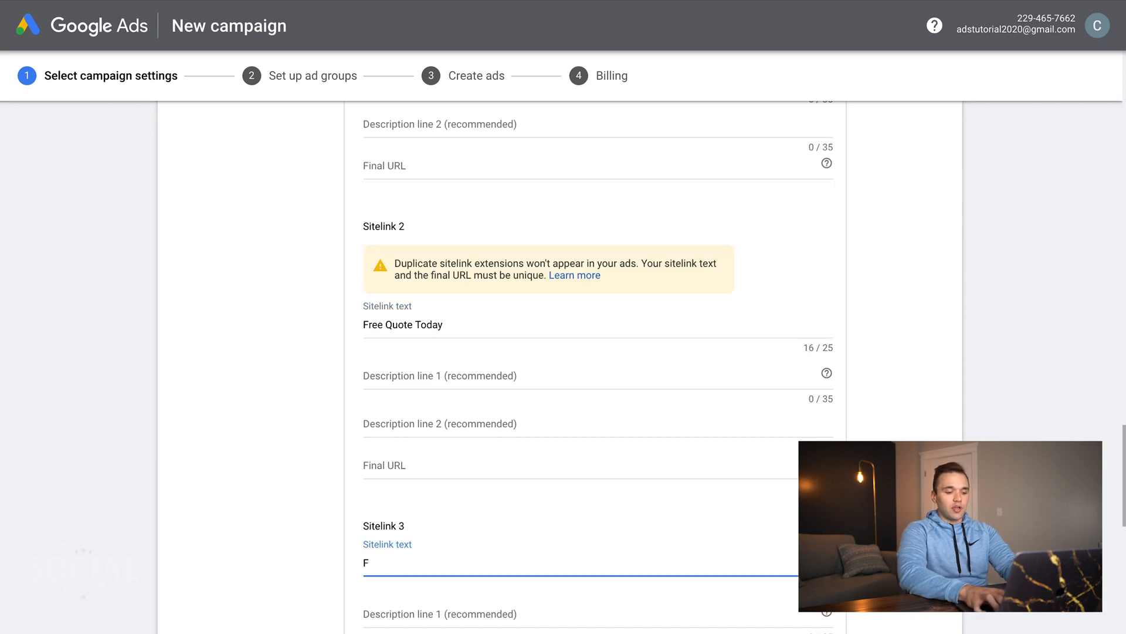
type("Abbou")
key("BackSpace")
type("u")
key("BackSpace")
key("BackSpace")
key("BackSpace")
type("out Us Sec")
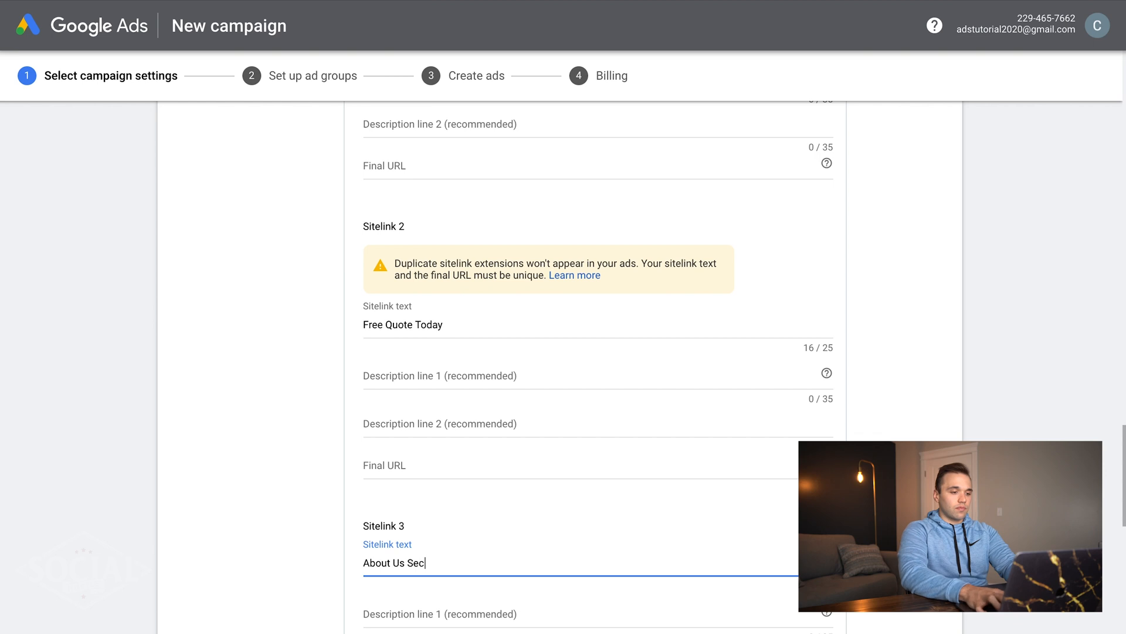
type("tion")
left_click(309, 314)
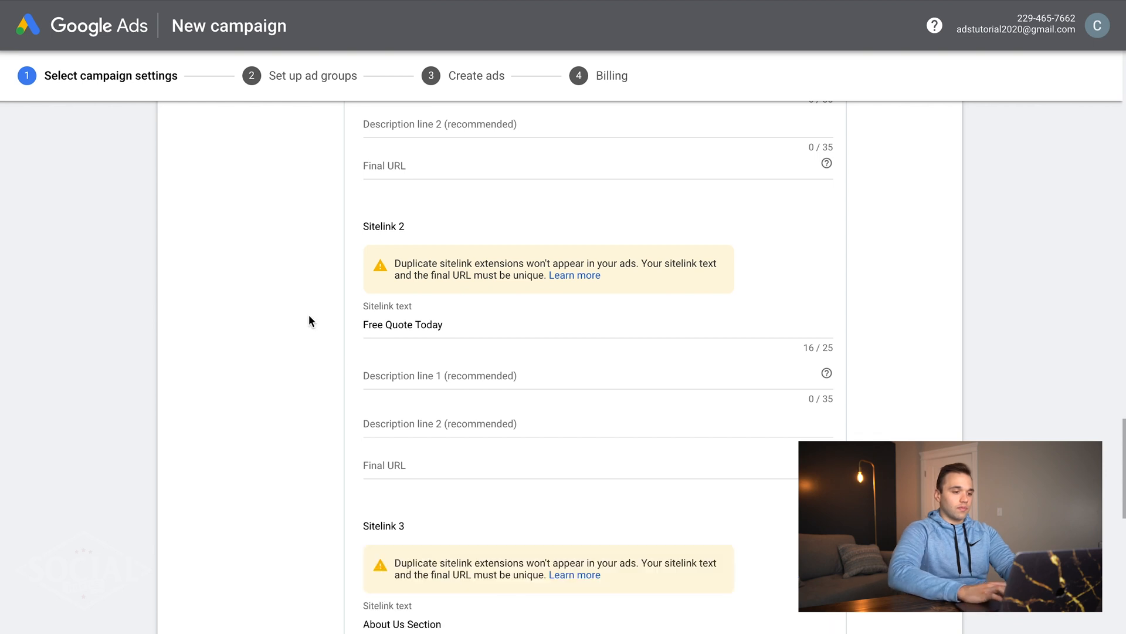
scroll(309, 314, "up", 2)
scroll(310, 317, "up", 3)
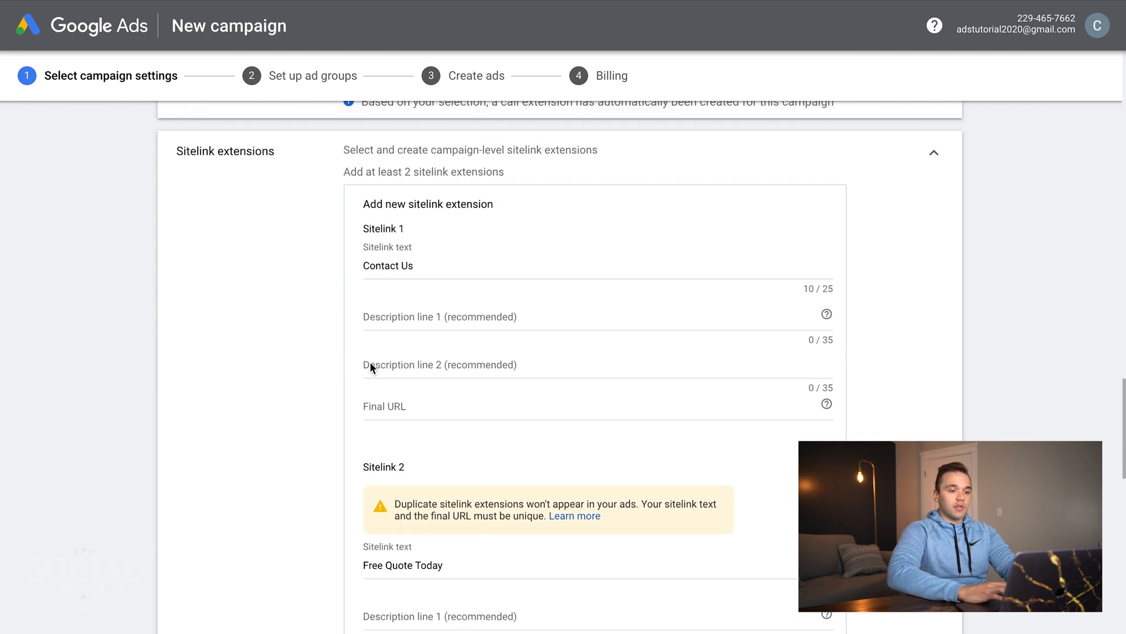
mouse_move(320, 3)
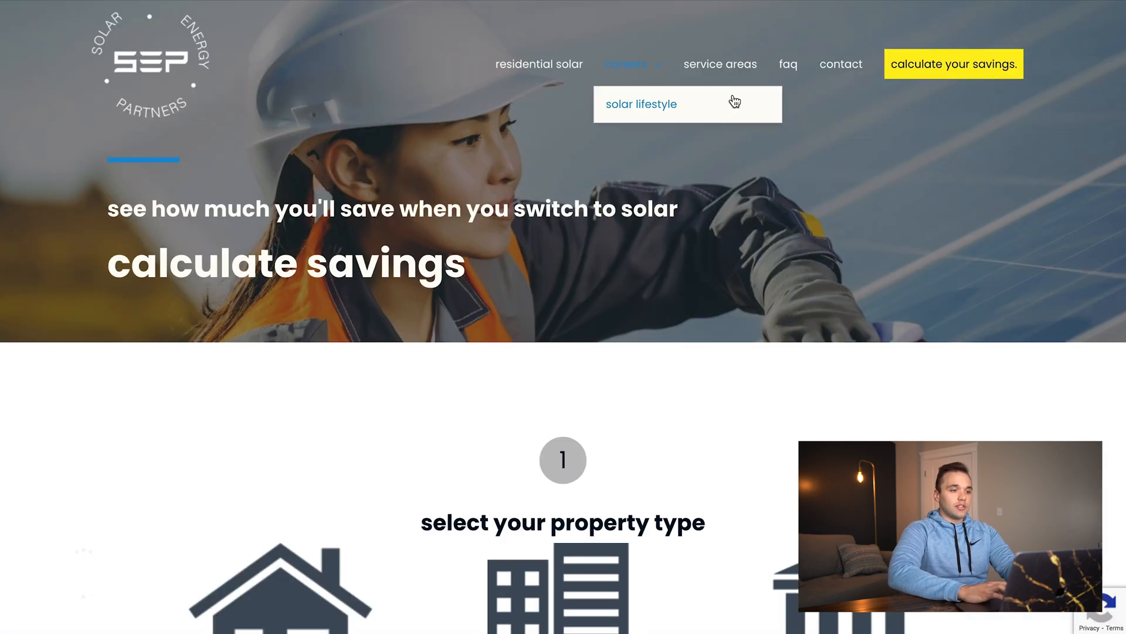
- Paste the solar site's contact page address as the first sitelink's final URL
left_click(848, 71)
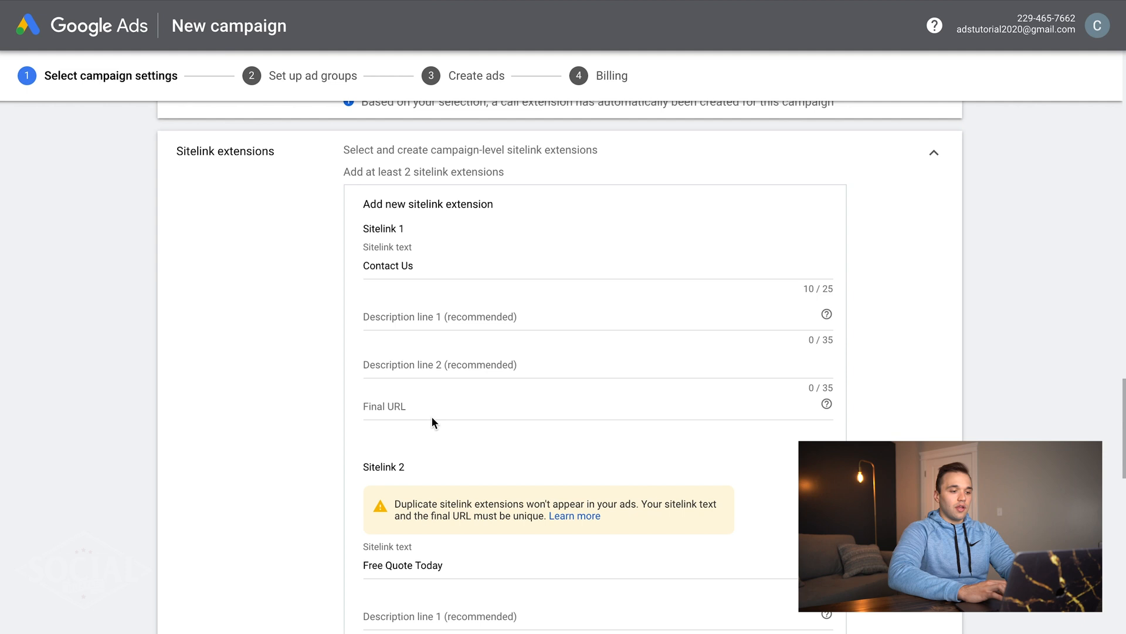
left_click(432, 417)
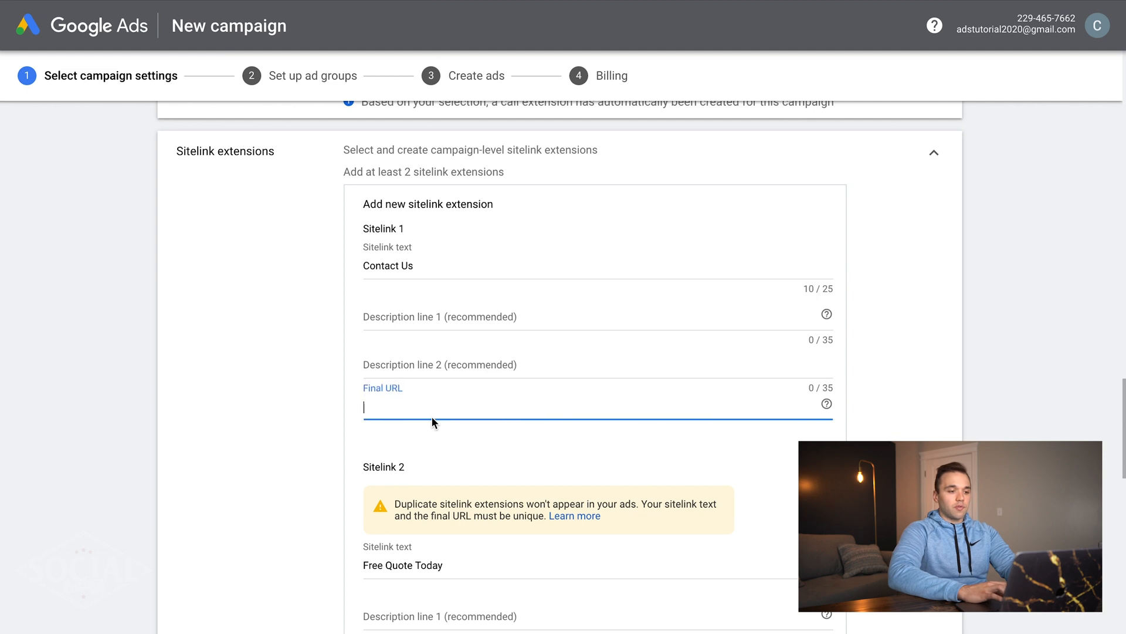
type("https://solarenergy.partners/contact/")
left_click(293, 364)
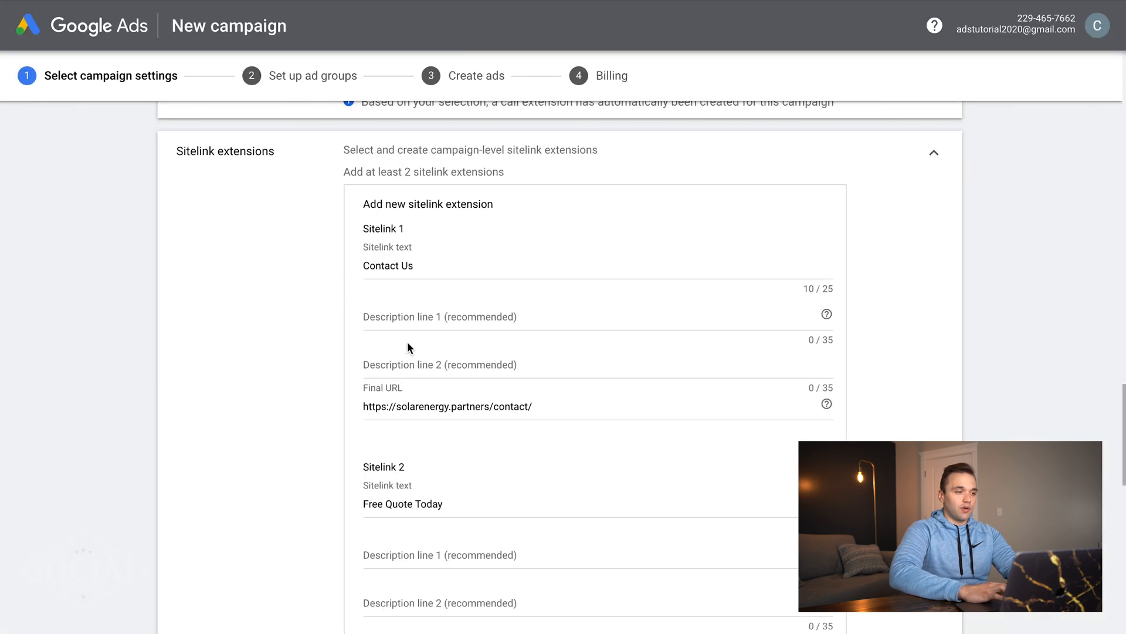
- Paste the savings calculator page address as the second sitelink's final URL
scroll(407, 341, "down", 4)
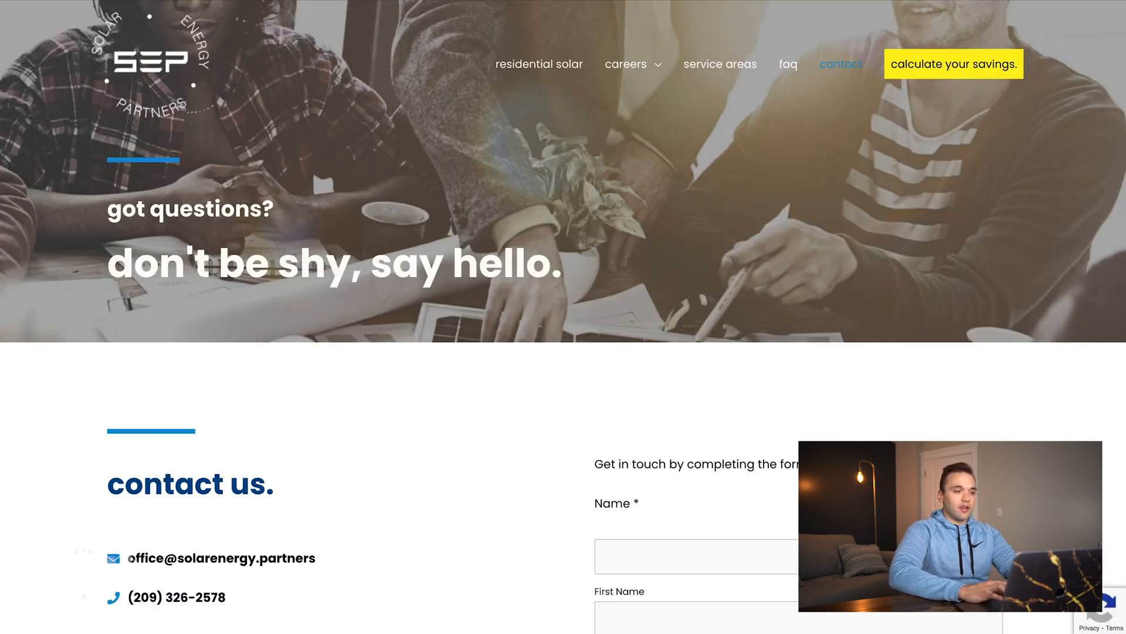
left_click(929, 70)
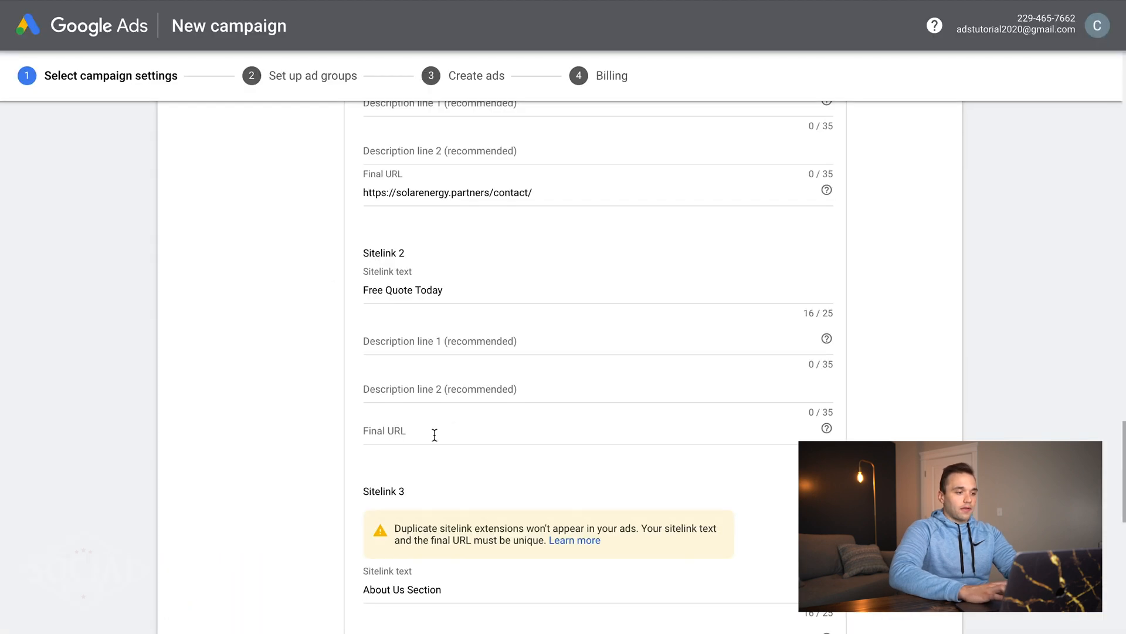
left_click(434, 435)
type("https://solarenergy.partners/calculate-your-savings/")
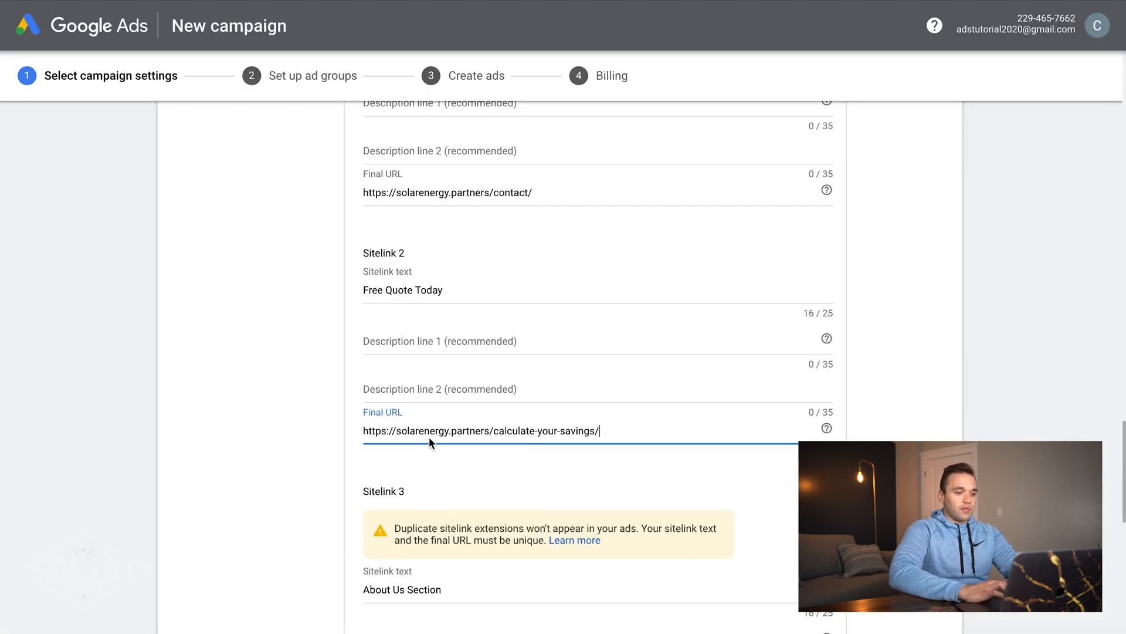
scroll(428, 436, "down", 5)
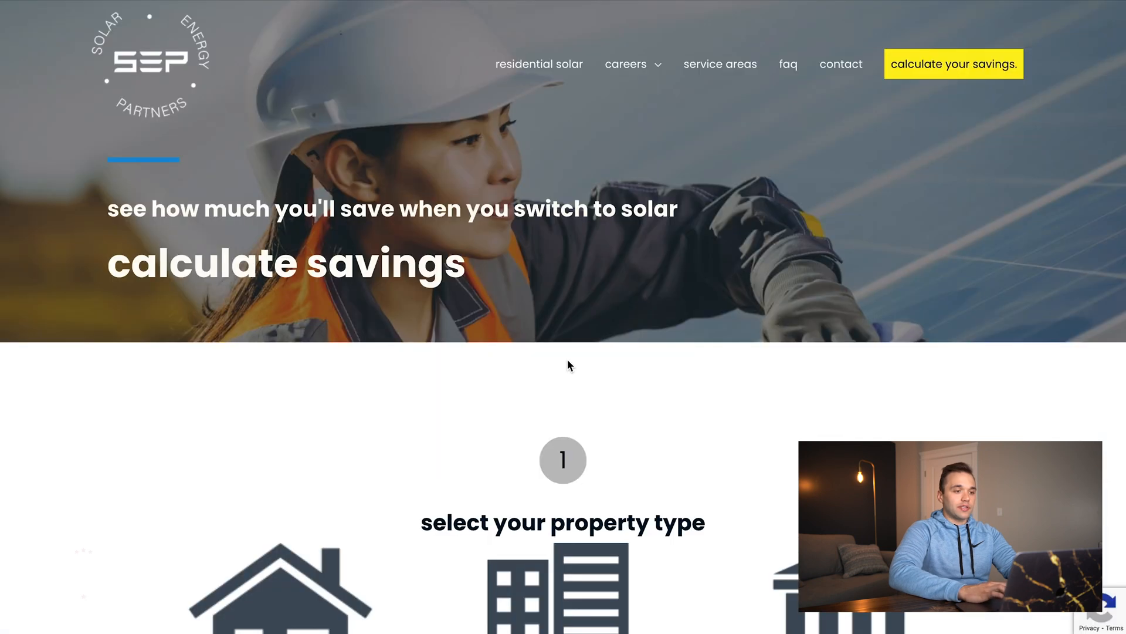
scroll(567, 359, "down", 20)
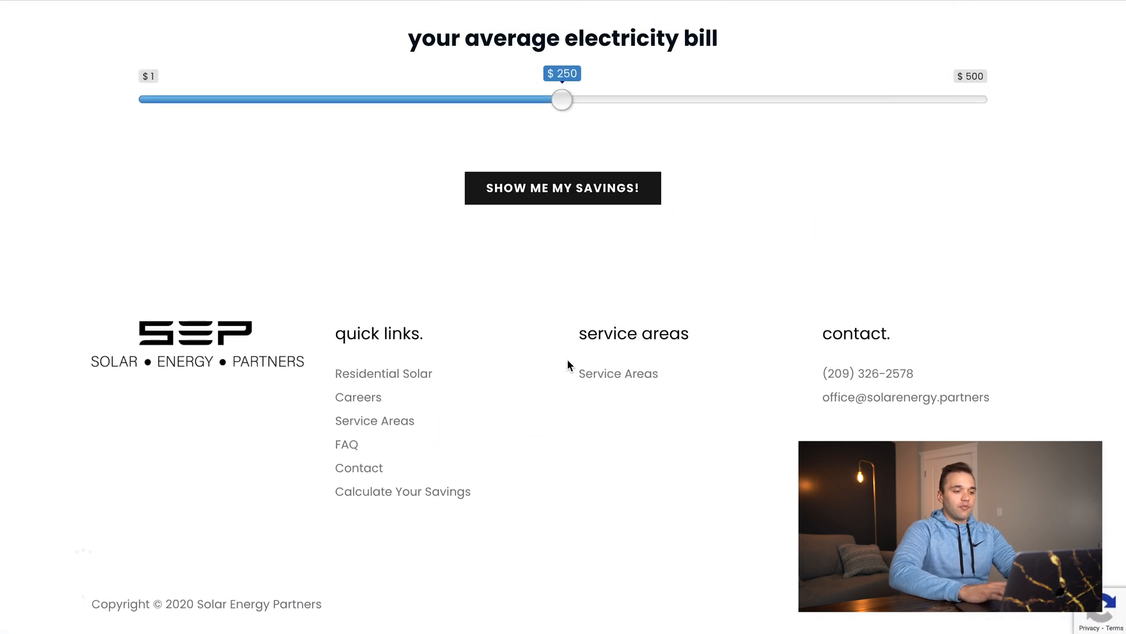
- Rename the third sitelink to 'FAQ' and give it the FAQ page as final URL
left_click(345, 446)
scroll(344, 447, "down", 8)
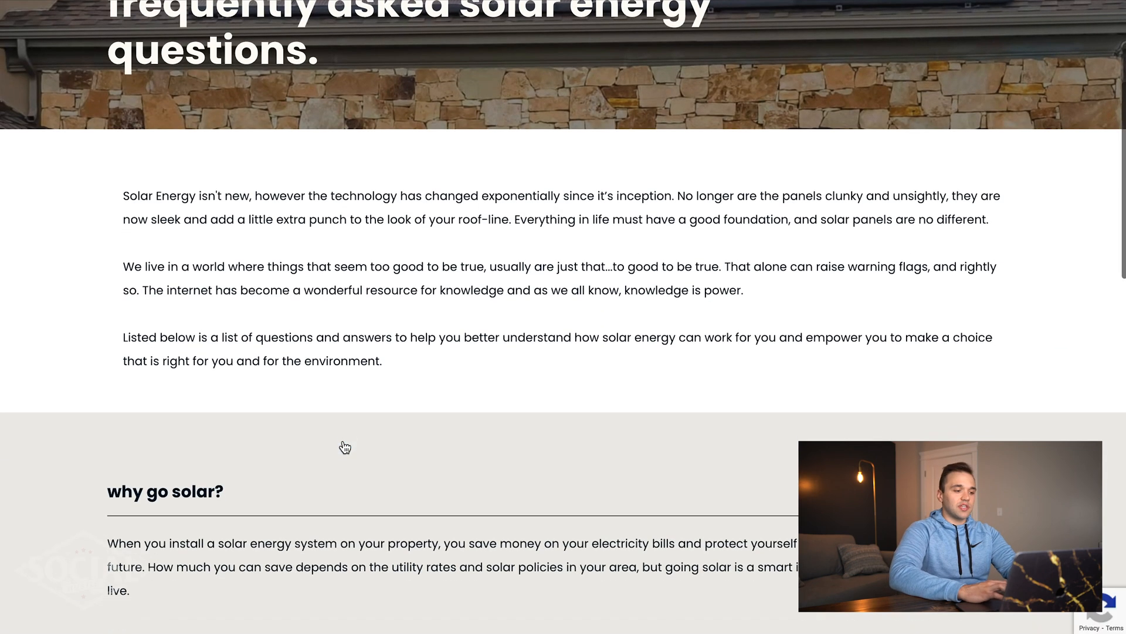
scroll(345, 446, "up", 8)
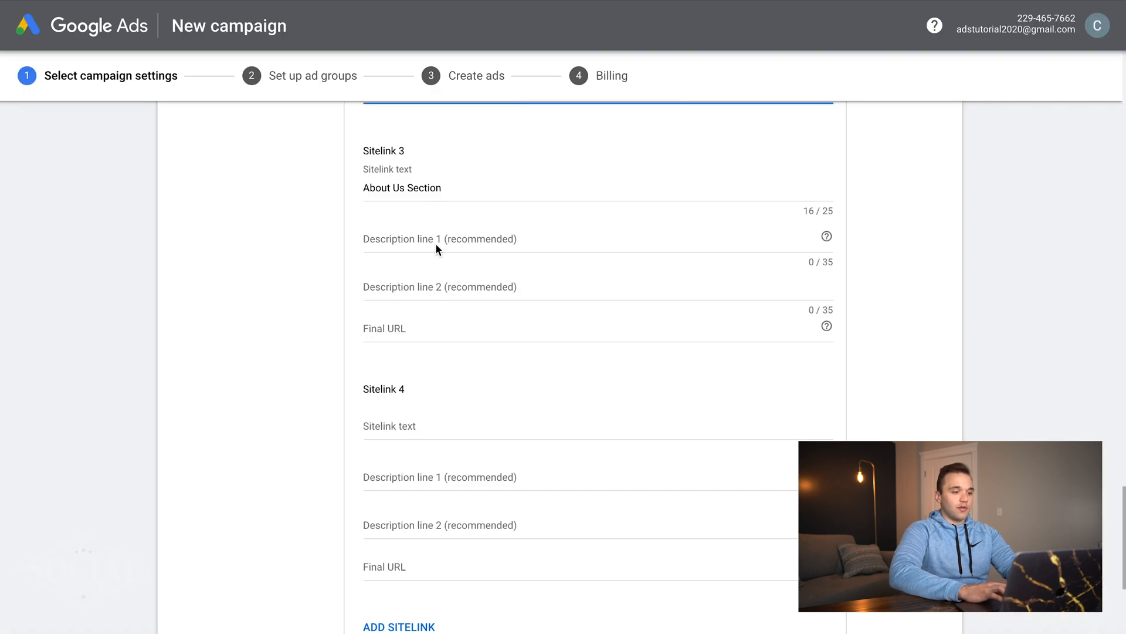
left_click_drag(455, 189, 332, 194)
type("FAQ")
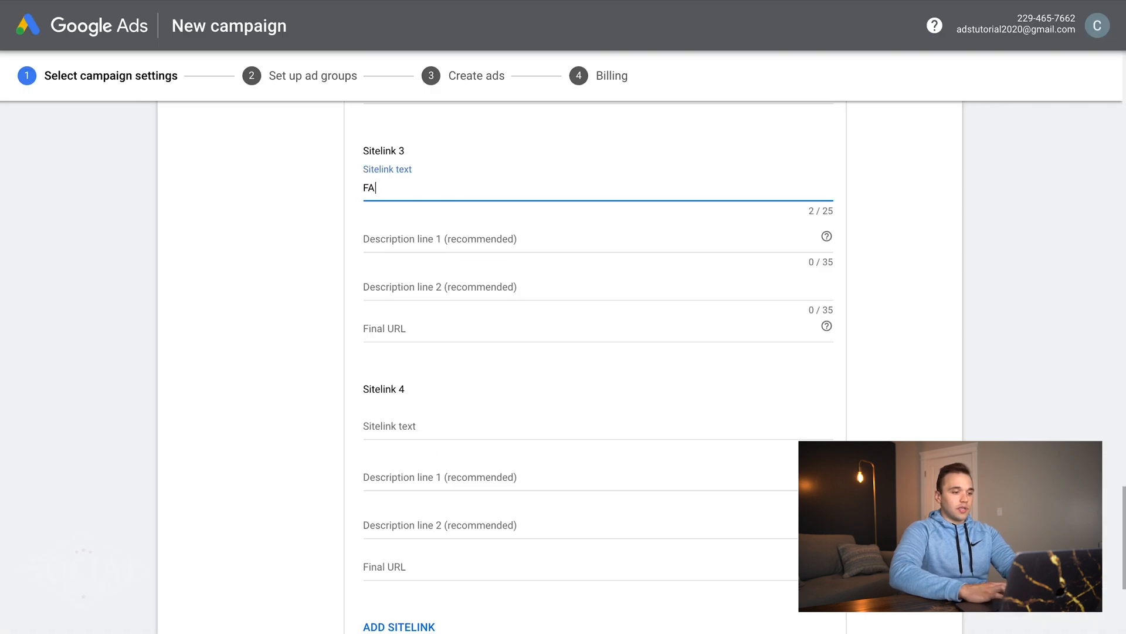
left_click(402, 332)
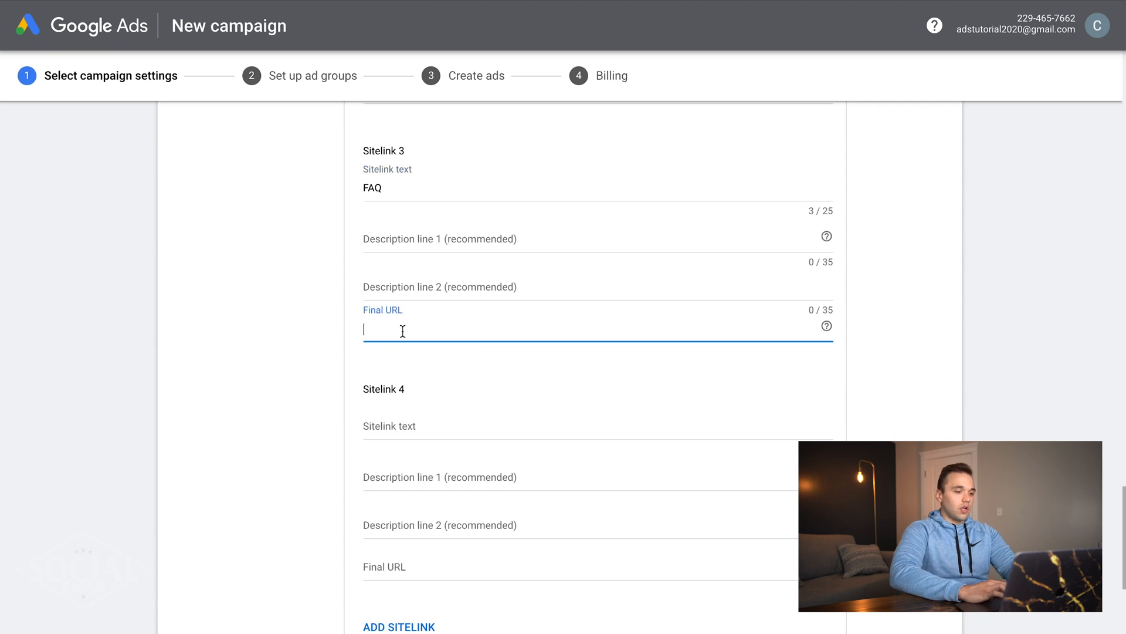
type("https://solarenergy.partners/faq/")
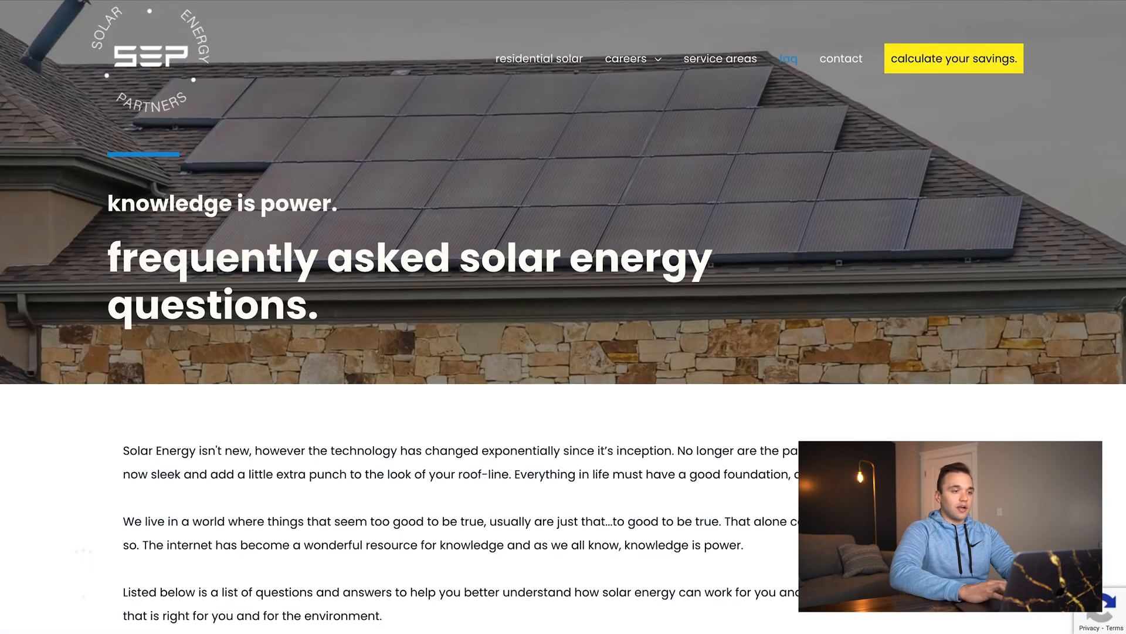
- Add a 'Service Areas' sitelink with the service-areas page URL and save the sitelinks
scroll(459, 370, "down", 15)
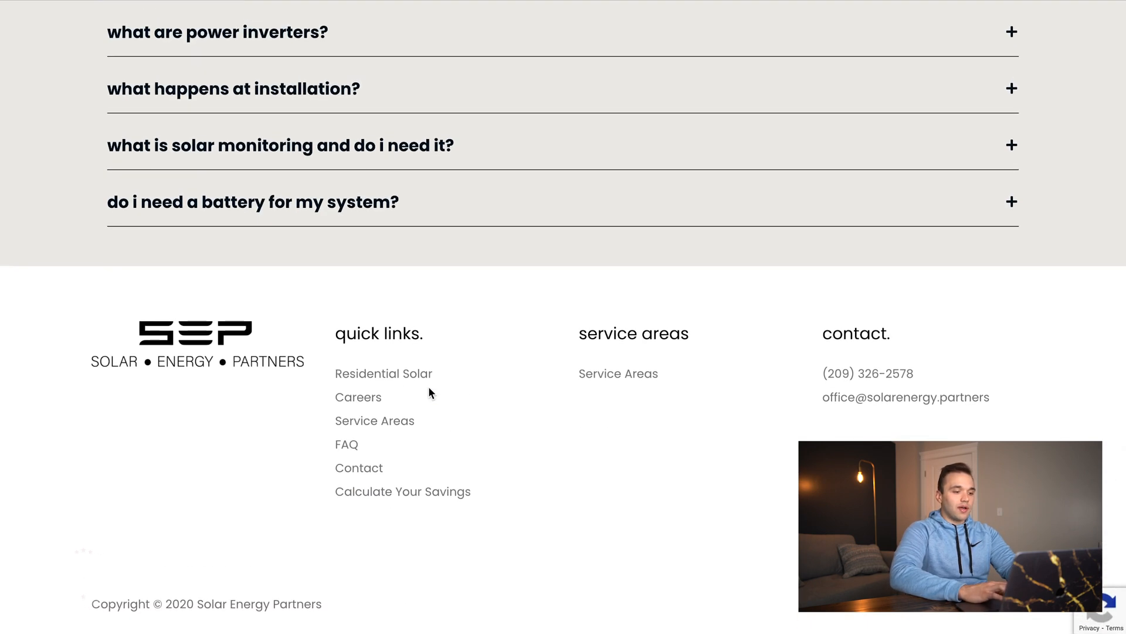
left_click(393, 421)
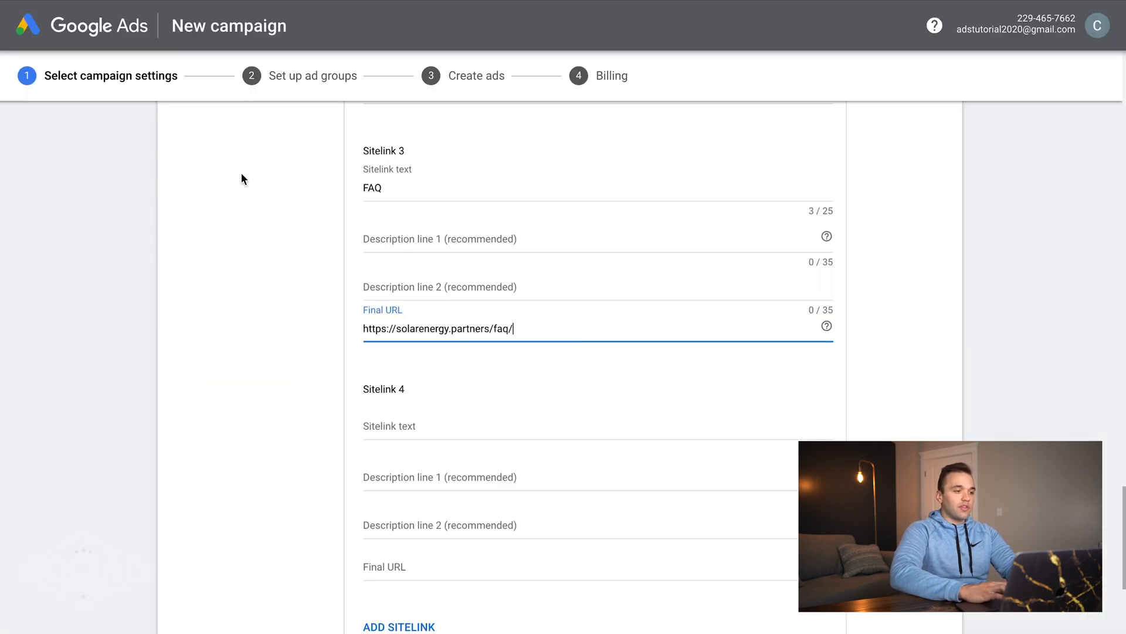
left_click(422, 566)
type("https://solarenergy.partners/service-areas/")
left_click(415, 422)
type("Service Areas")
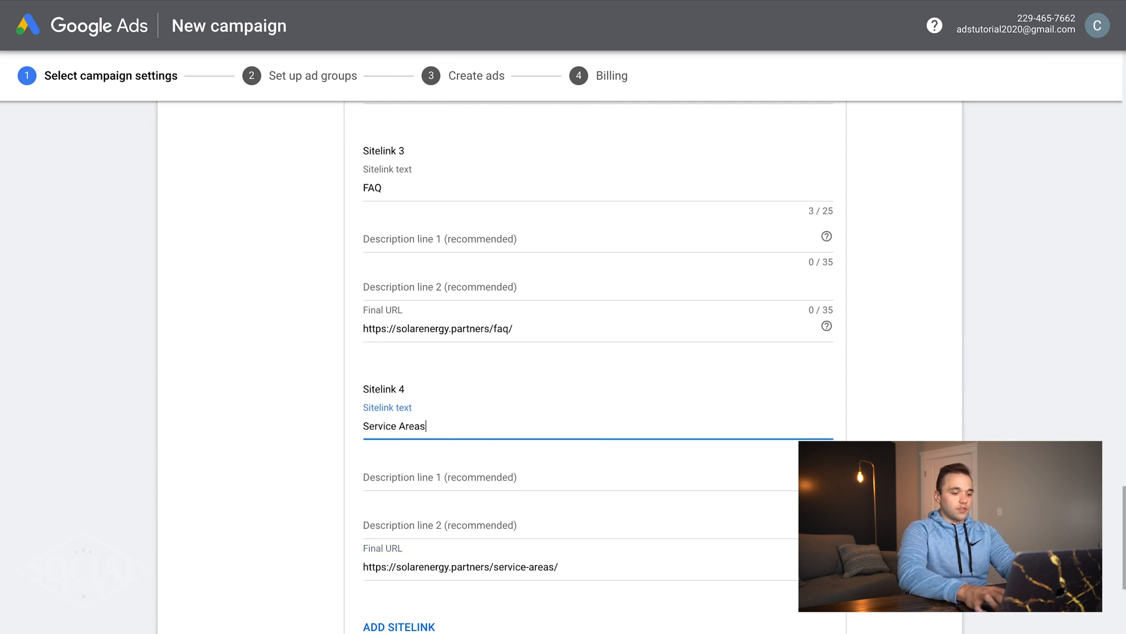
scroll(362, 269, "down", 4)
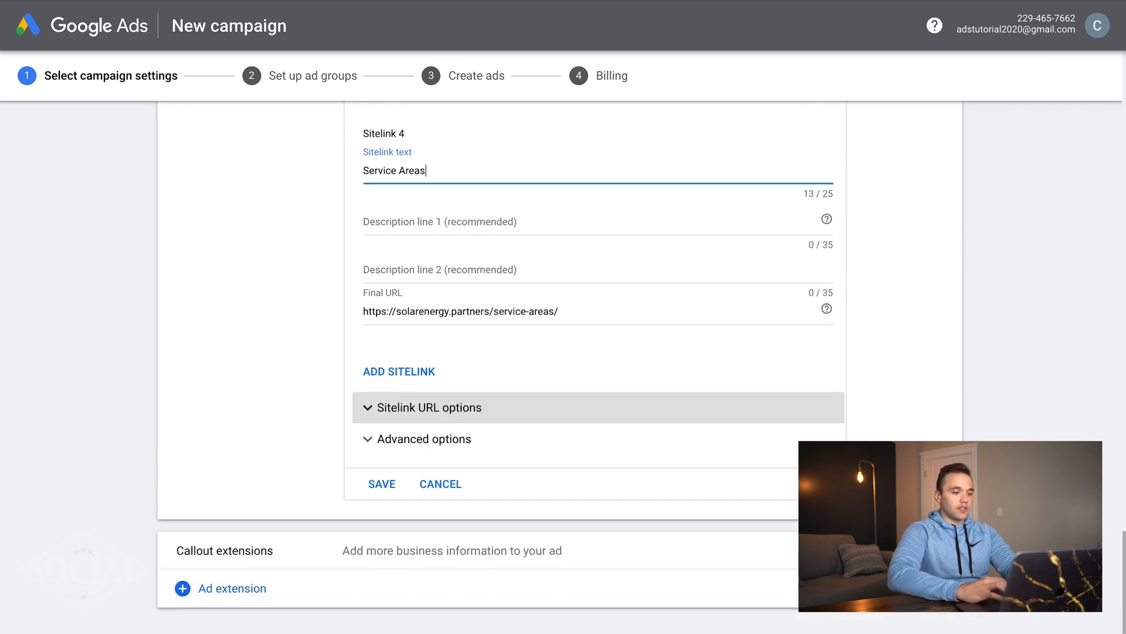
scroll(244, 347, "down", 1)
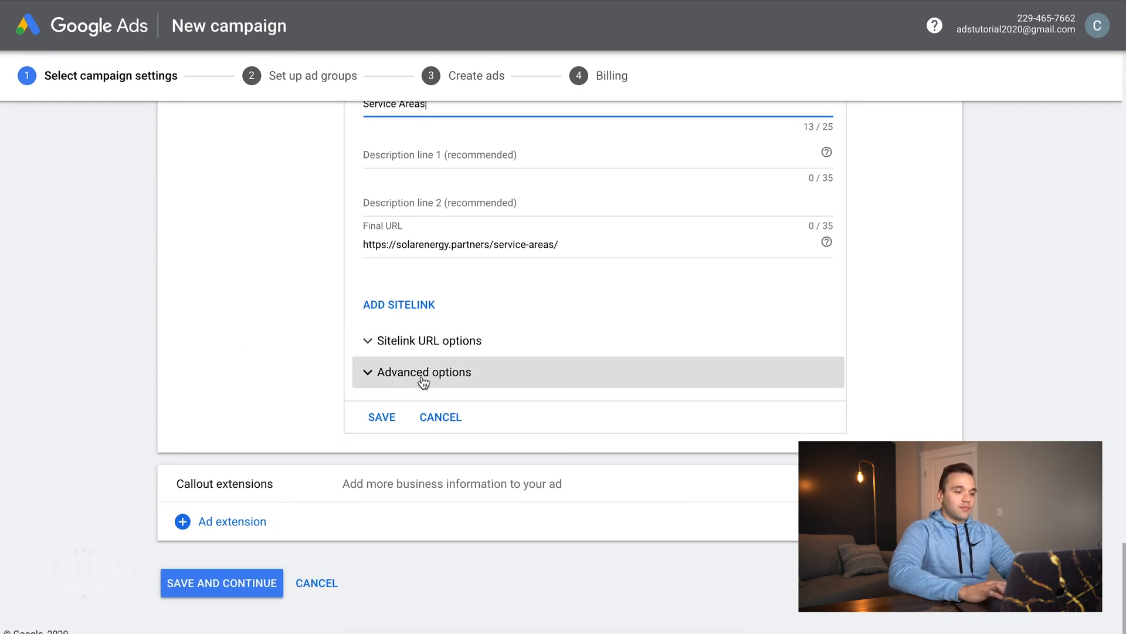
left_click(379, 418)
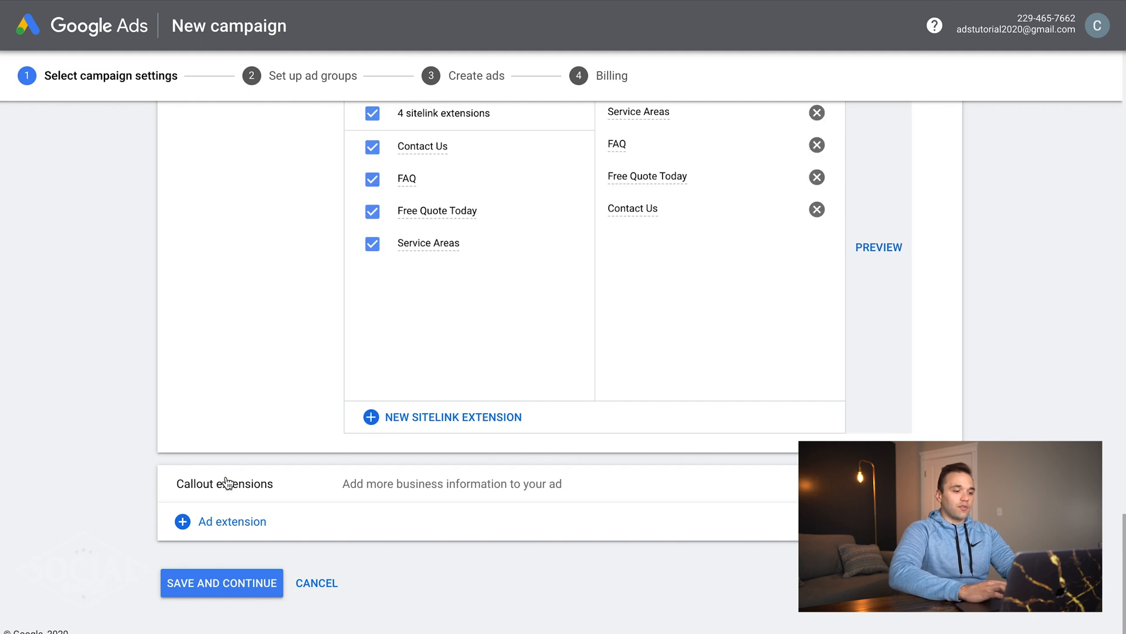
- Draft a new callout with '10+ Year In Business' and 'Free Quotes Available', leaving callout 3 blank
left_click(274, 486)
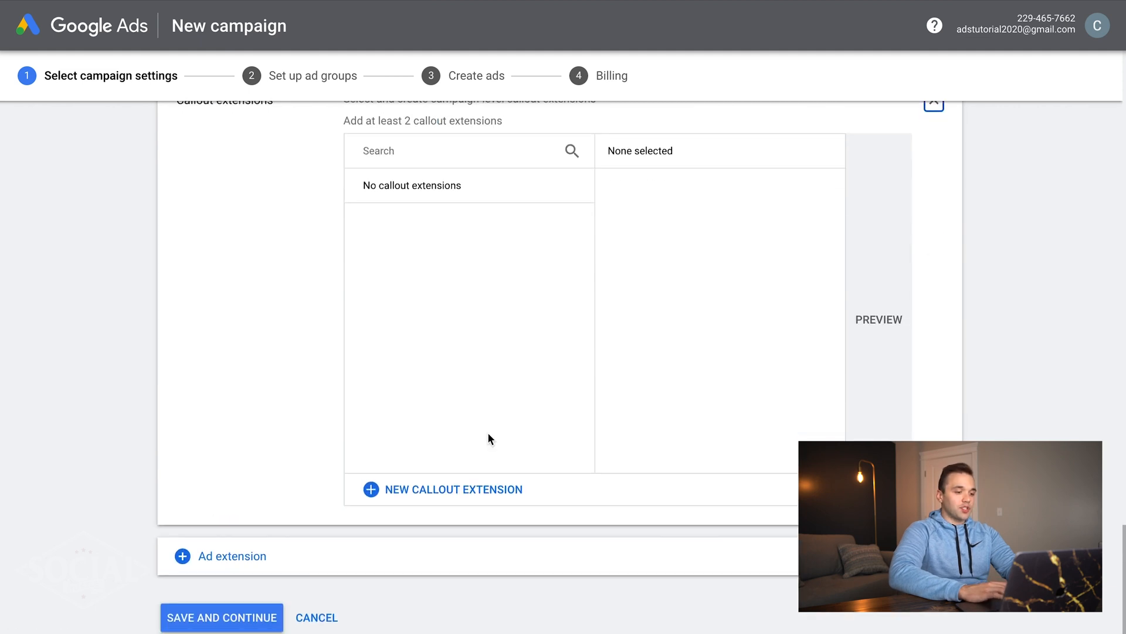
left_click(395, 488)
left_click(444, 193)
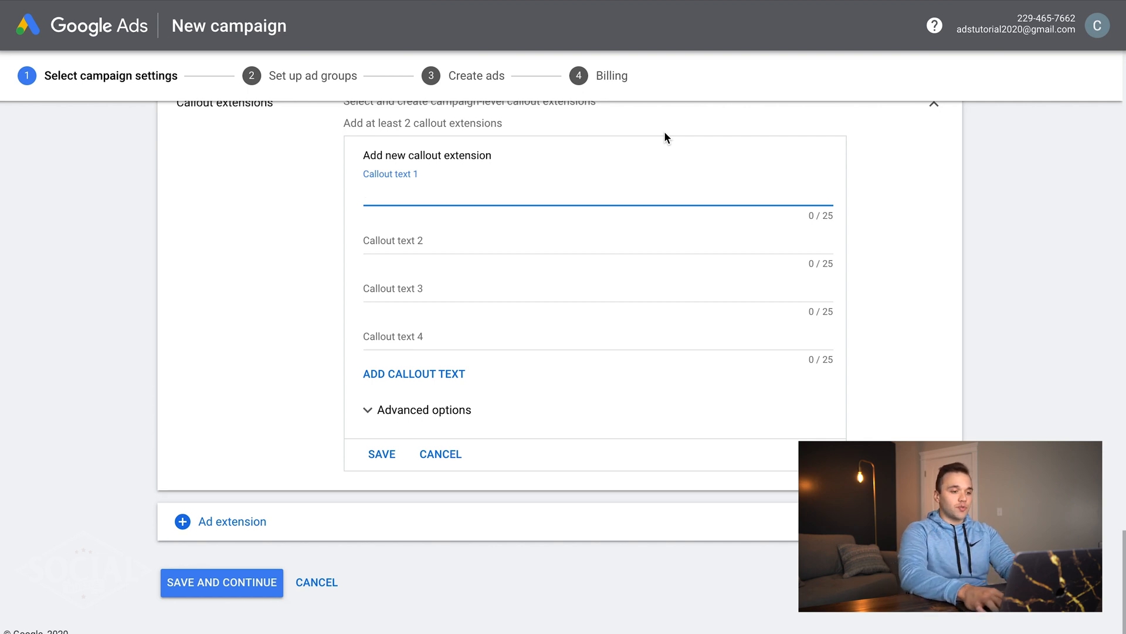
type("10+ Year")
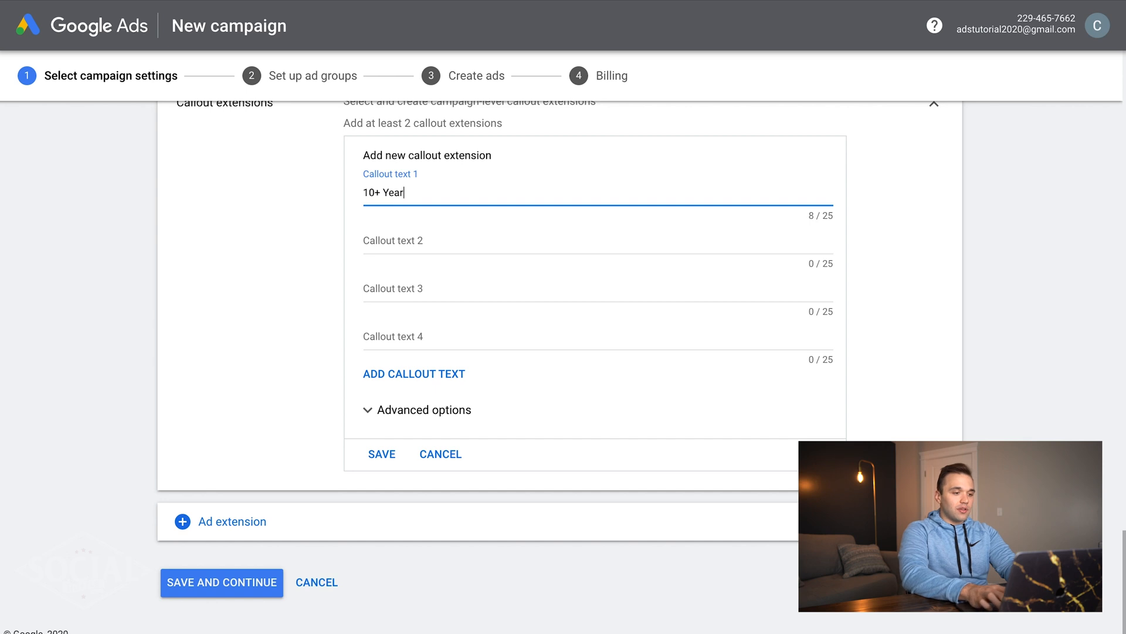
type(" In Business")
key("Tab")
type("Free Qu")
type("otes Ava")
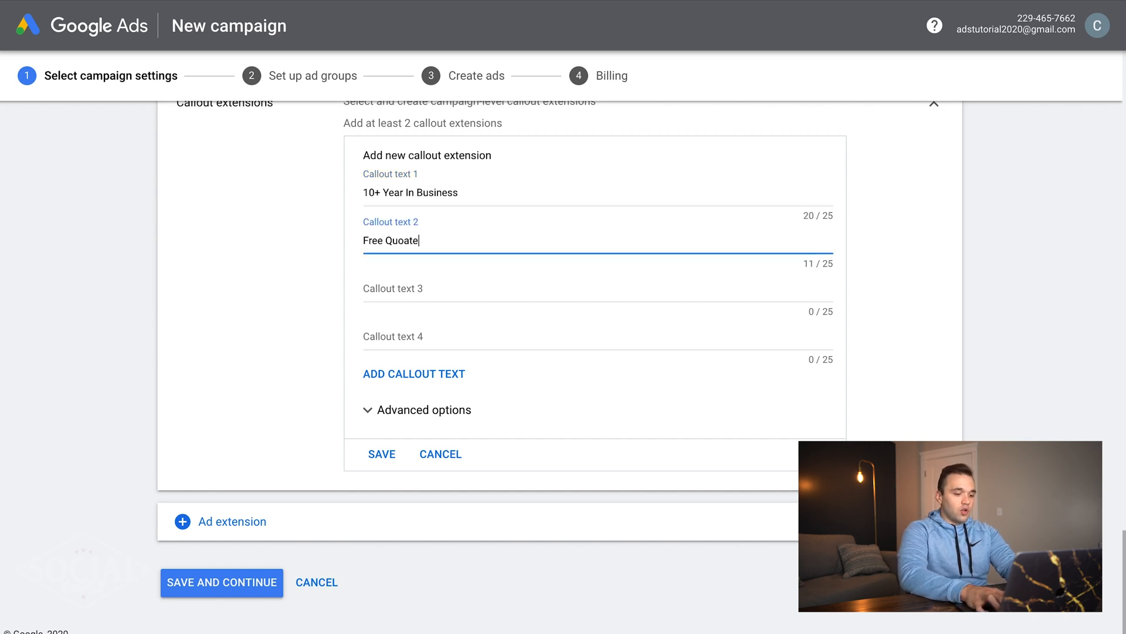
type("ilable")
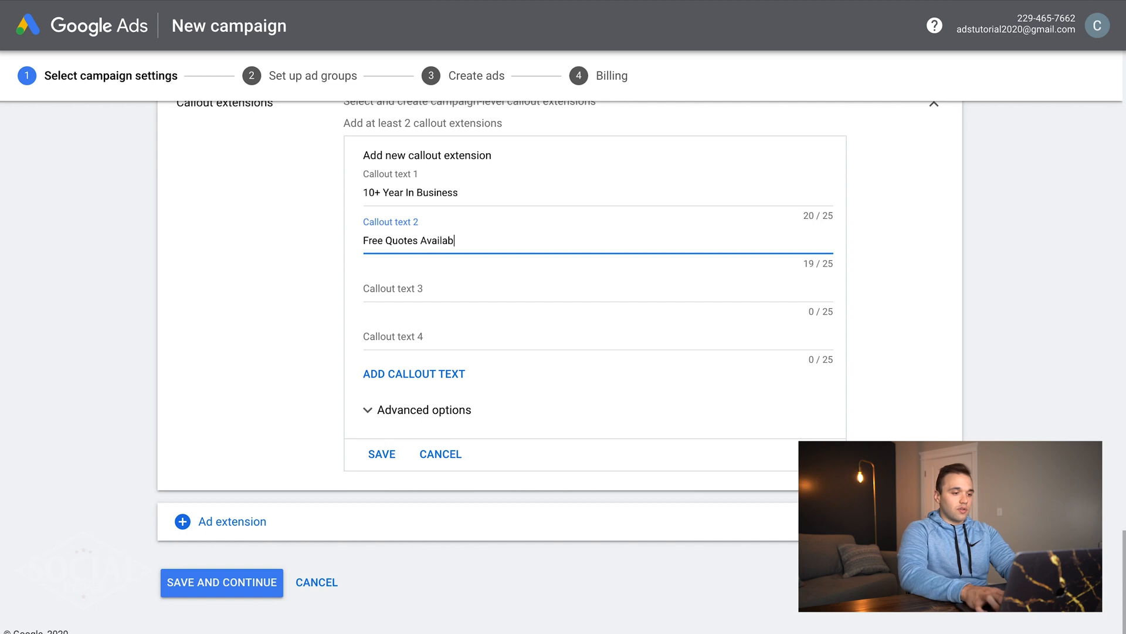
key("Tab")
type("On Site Inst")
key("BackSpace")
key("BackSpace")
key("BackSpace")
key("BackSpace")
key("BackSpace")
key("BackSpace")
key("BackSpace")
key("BackSpace")
key("BackSpace")
key("BackSpace")
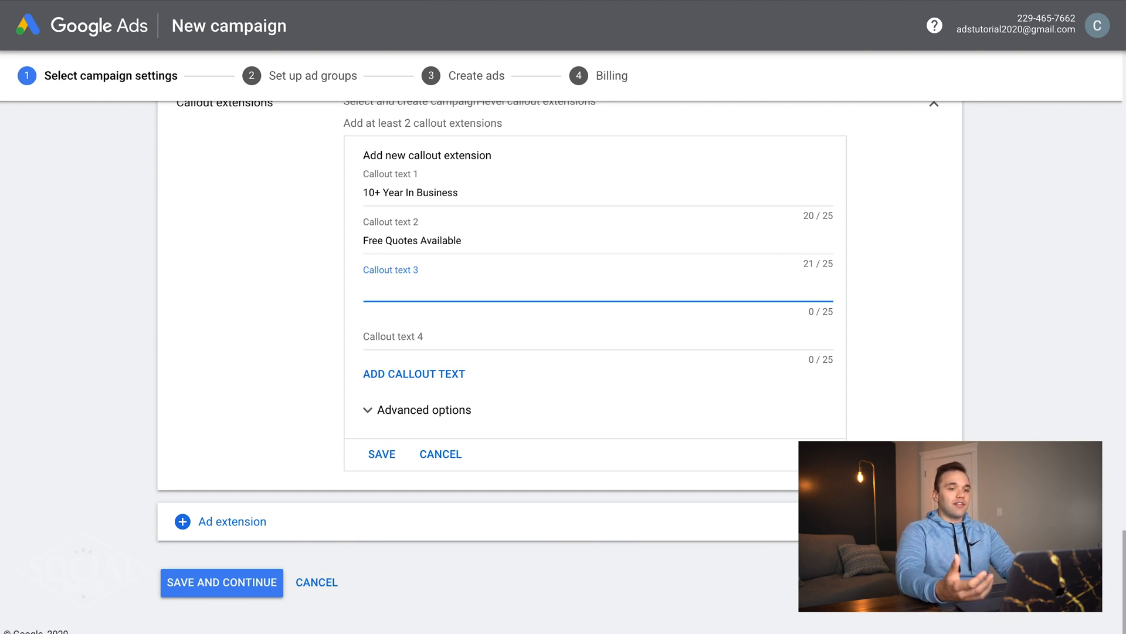
- Save the two callouts and bring up the list of other ad extension types
left_click(384, 454)
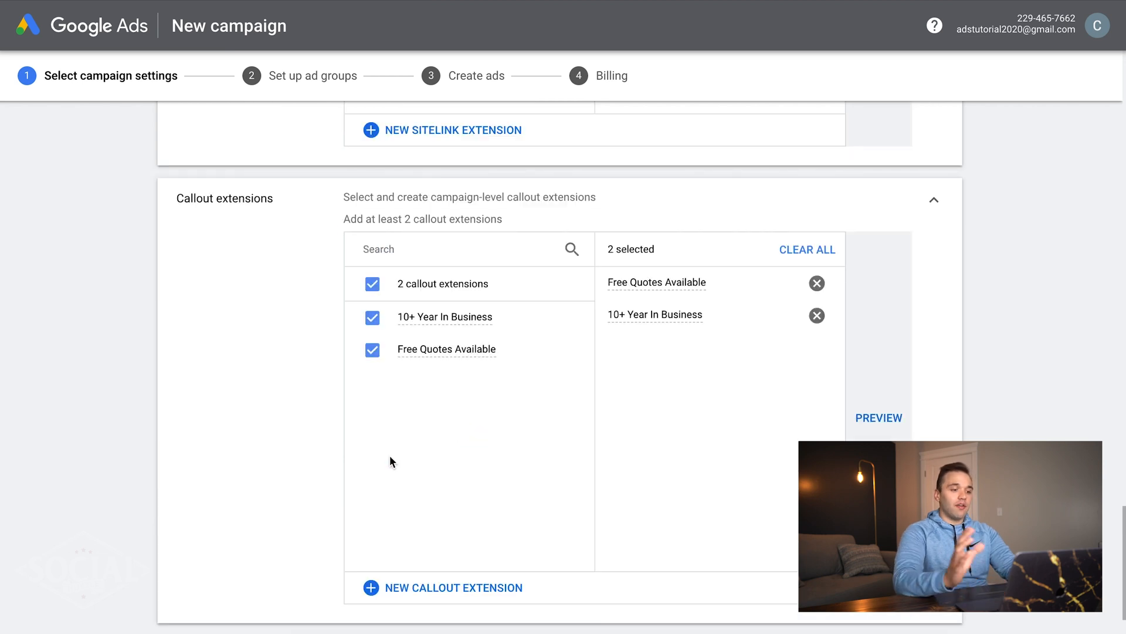
scroll(389, 455, "up", 5)
scroll(452, 273, "down", 5)
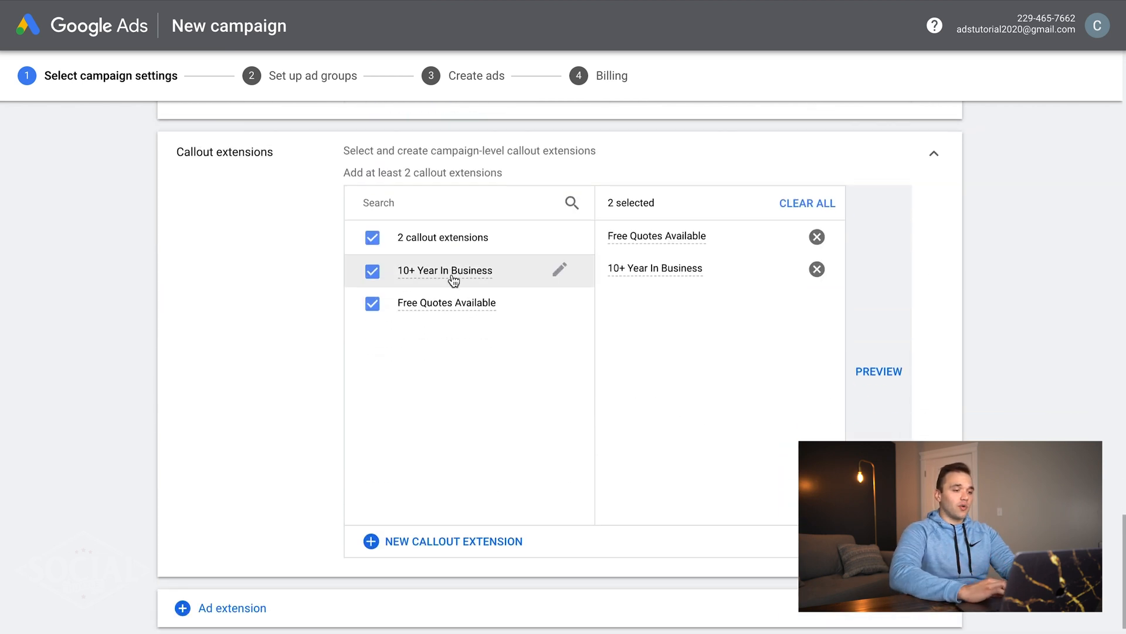
scroll(454, 280, "down", 2)
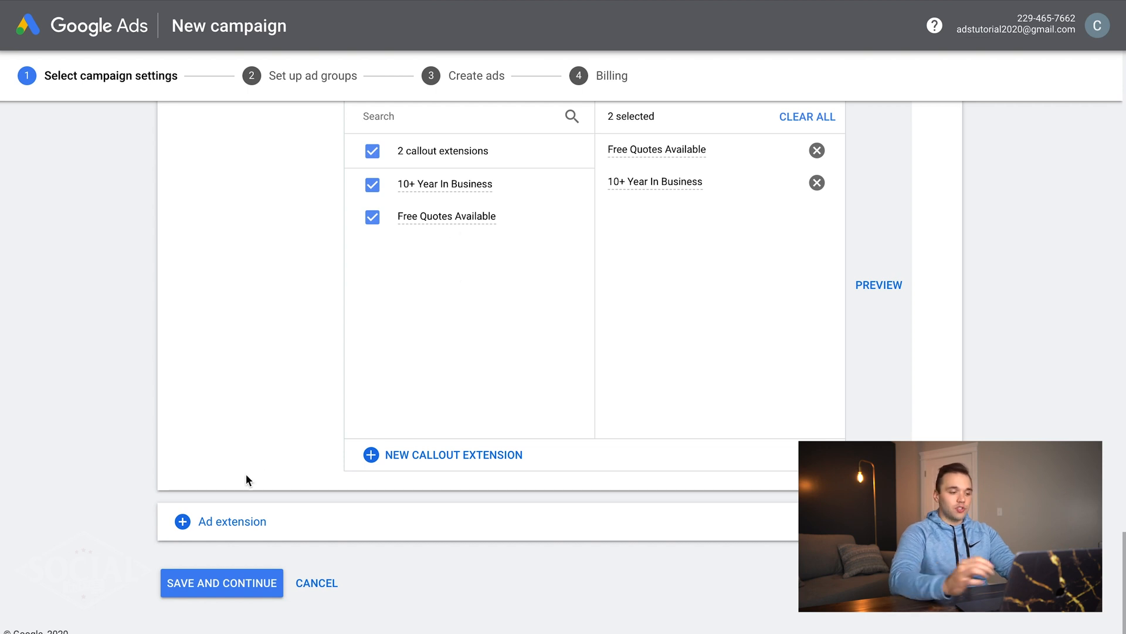
left_click(212, 528)
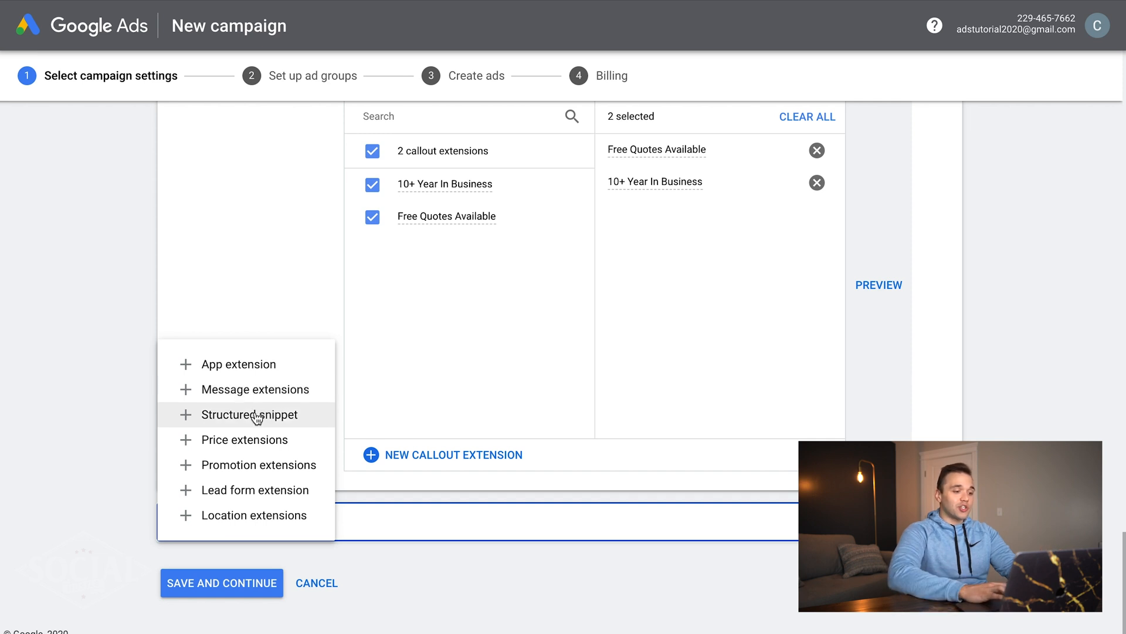
- Start a new structured snippet extension with the header Service catalog
left_click(243, 416)
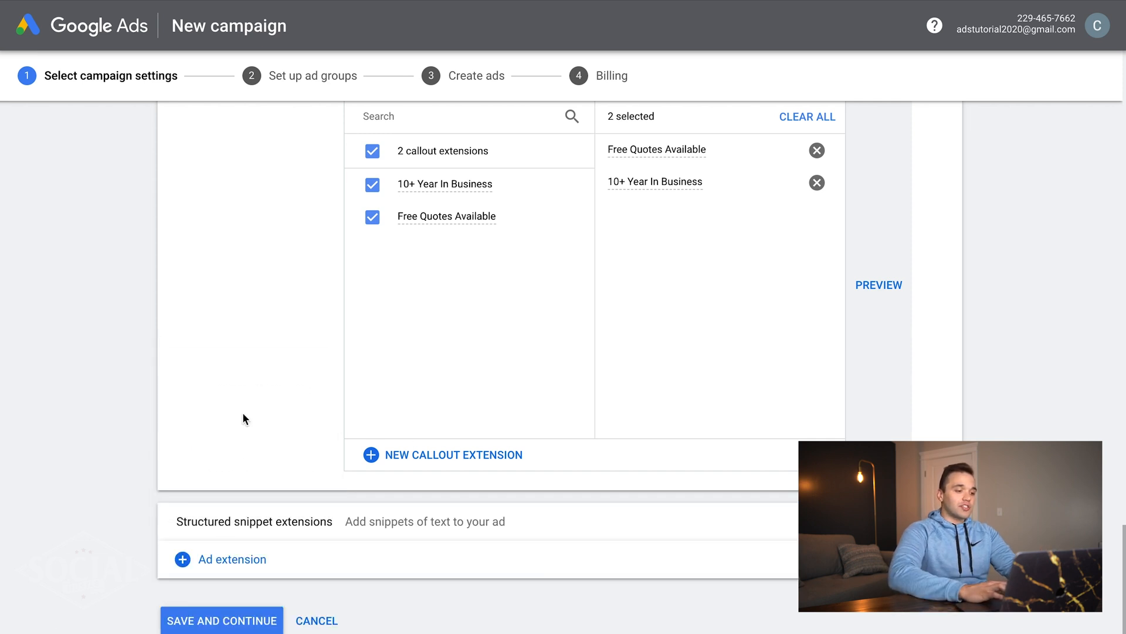
left_click(437, 479)
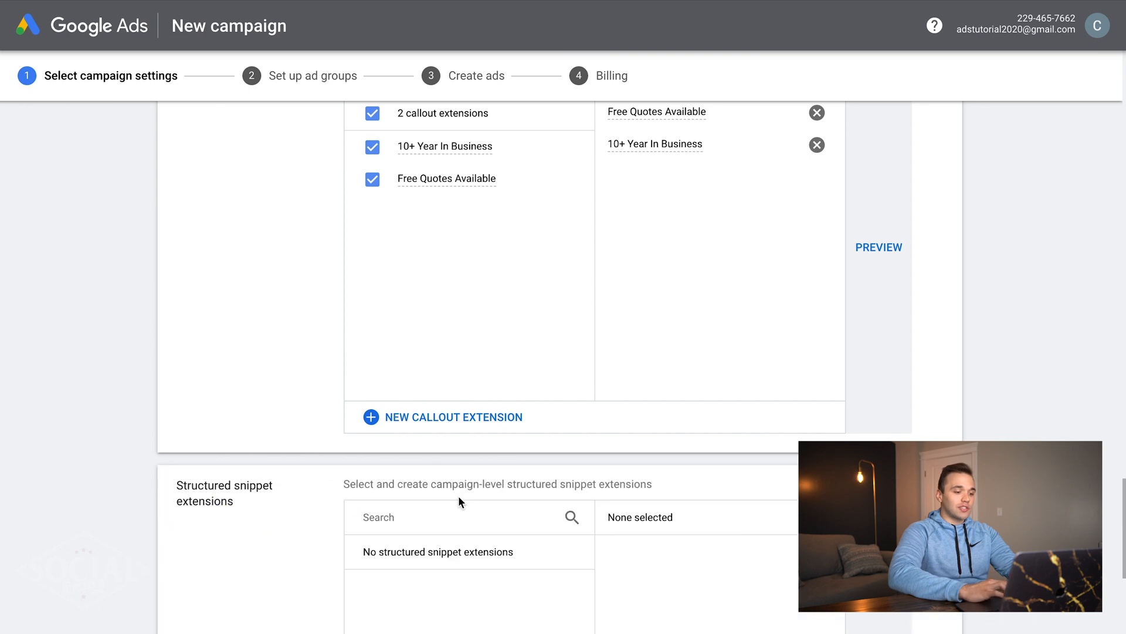
scroll(459, 495, "down", 7)
left_click(451, 464)
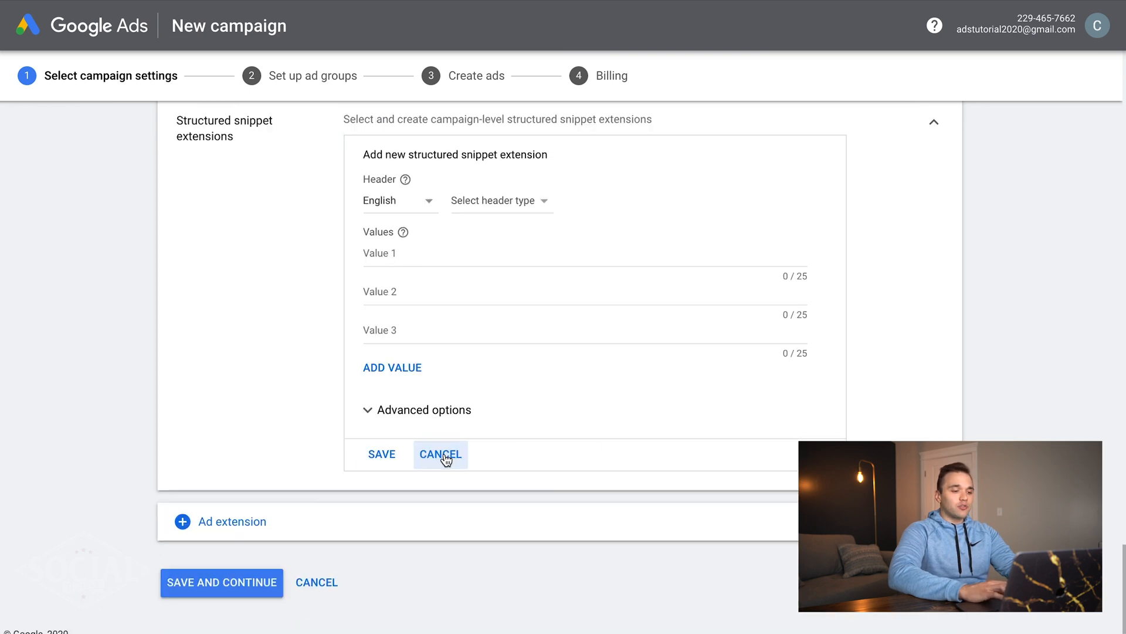
left_click(508, 201)
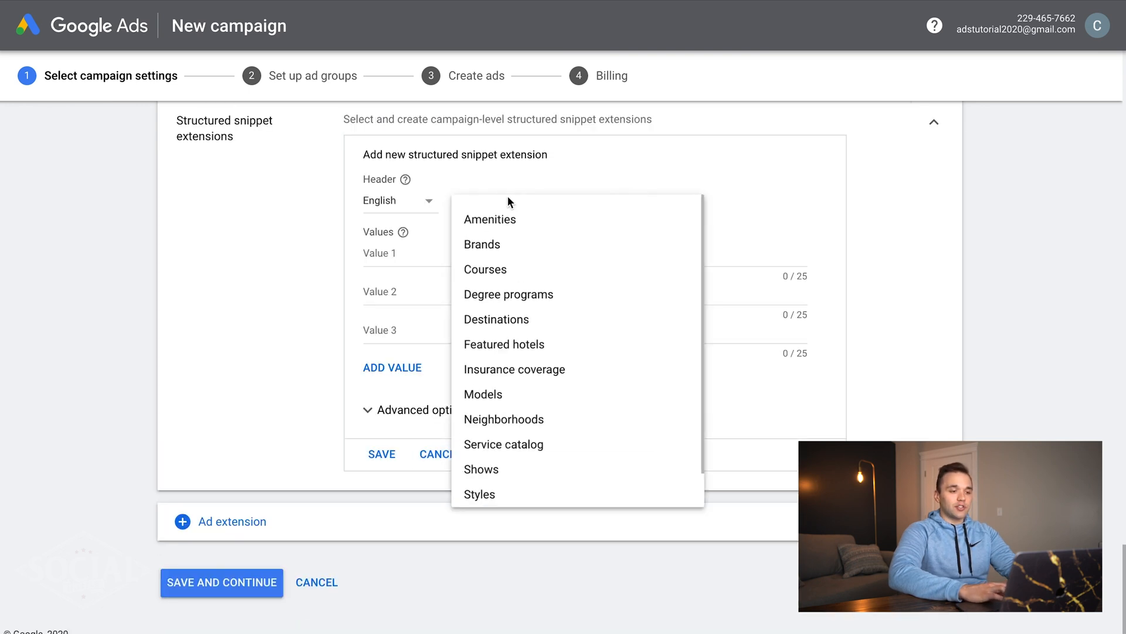
scroll(535, 395, "down", 1)
left_click(533, 404)
- Enter Solar Quotes, Solar Panel Installation and Solar Saving Reviews as values and save the snippet
left_click(449, 252)
type("Solar Quotes")
key("Tab")
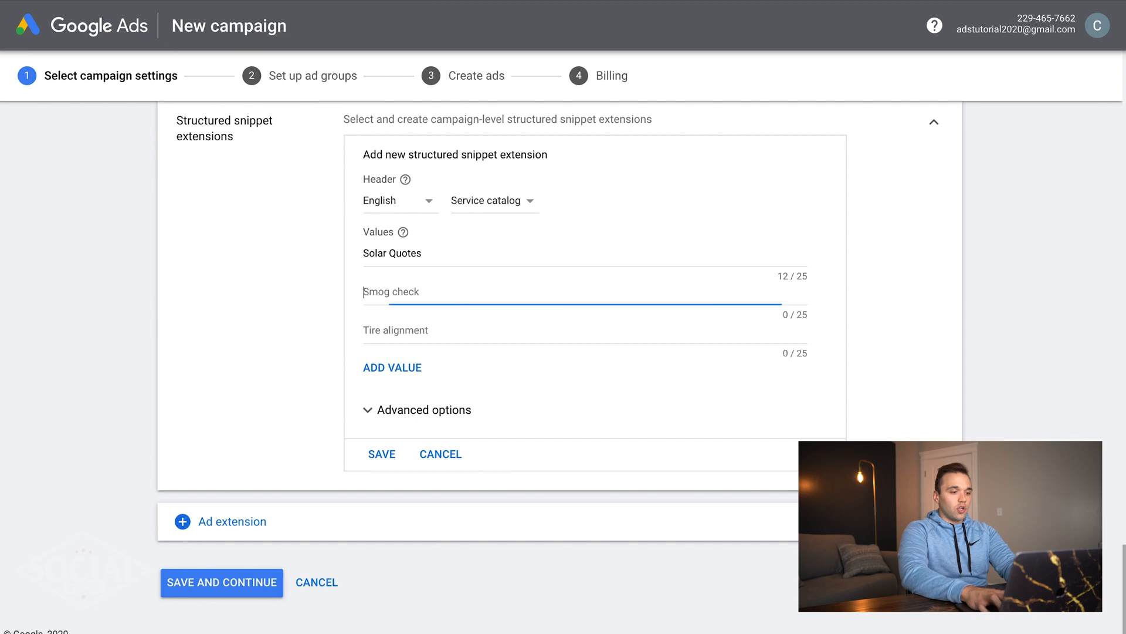
type("Solar Panel ")
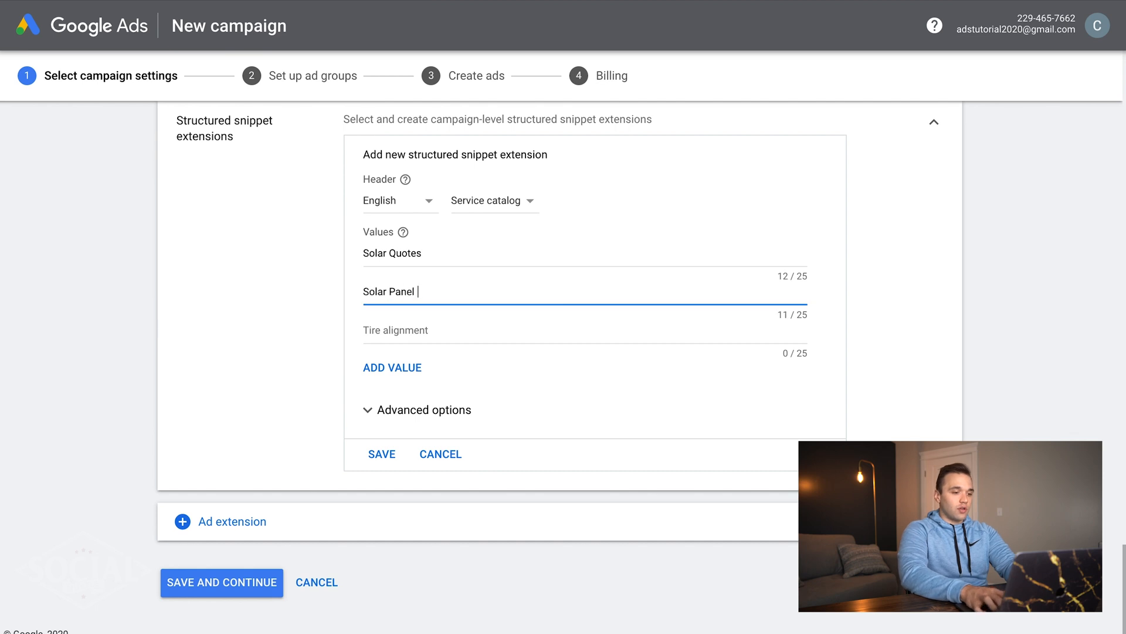
type("Installation")
key("Tab")
type("Solar Saving")
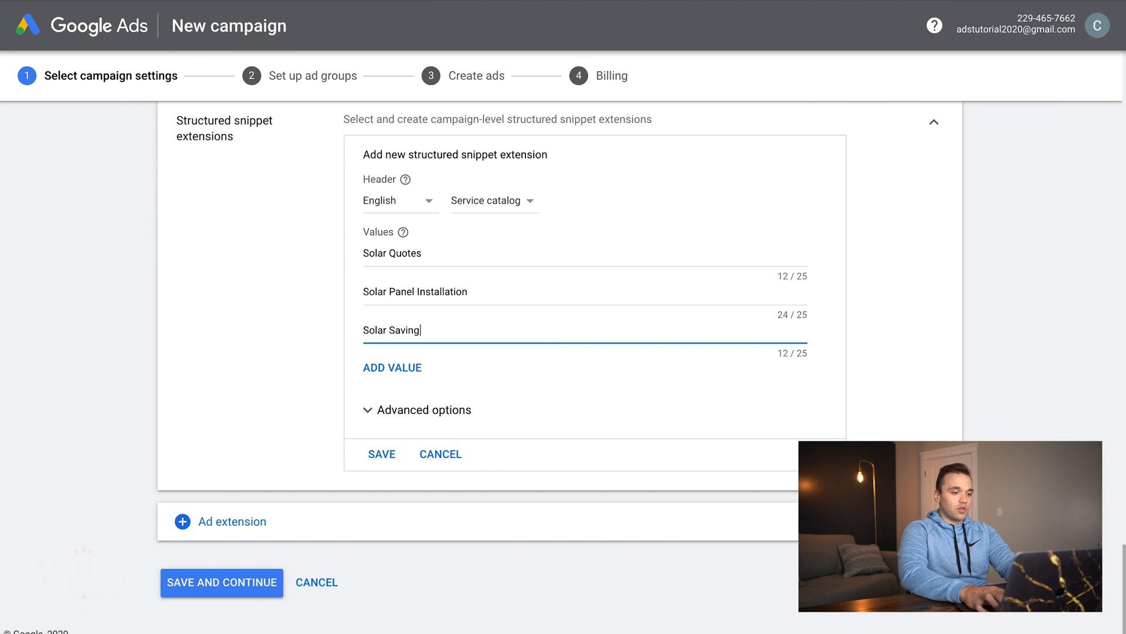
type(" Reviews")
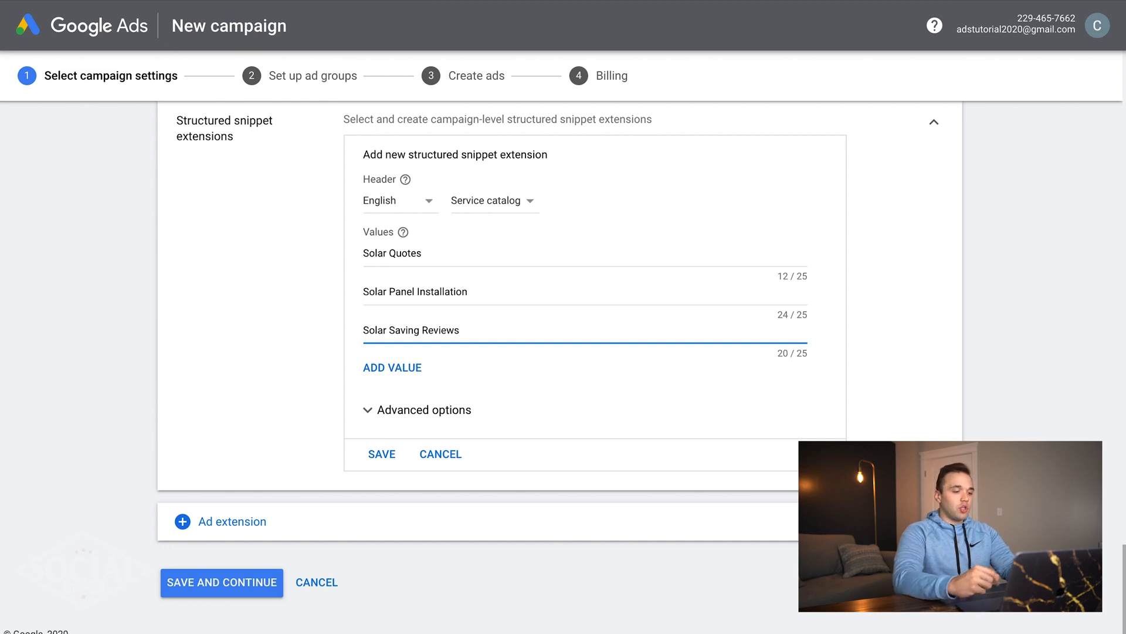
left_click(385, 465)
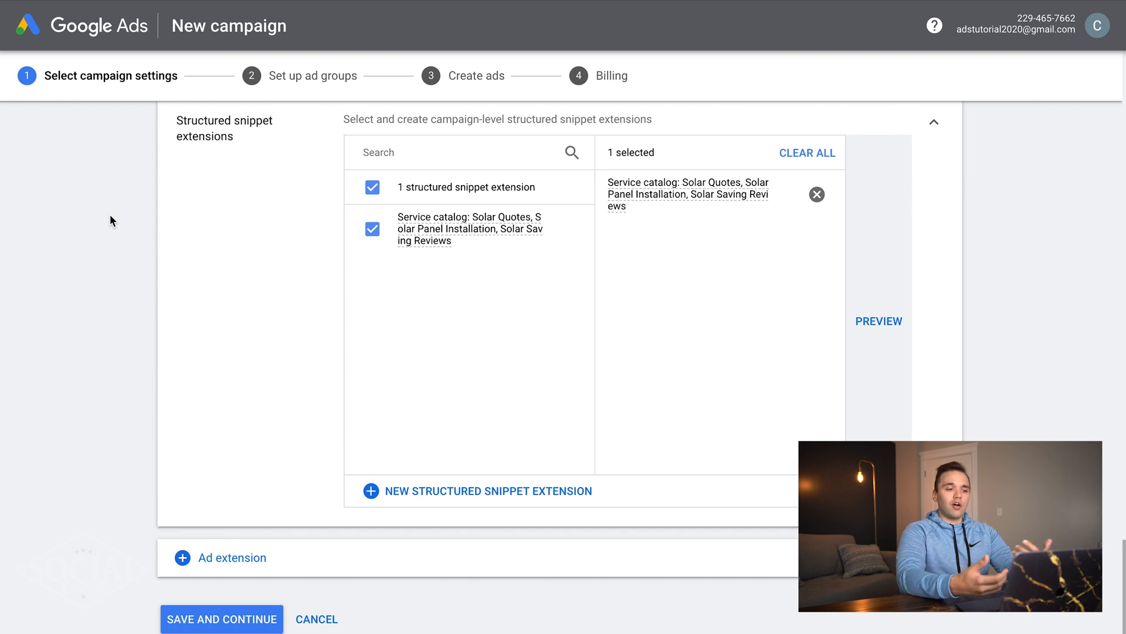
- Show the remaining App, Message, Price, Promotion, Lead form and Location extension types
left_click(240, 564)
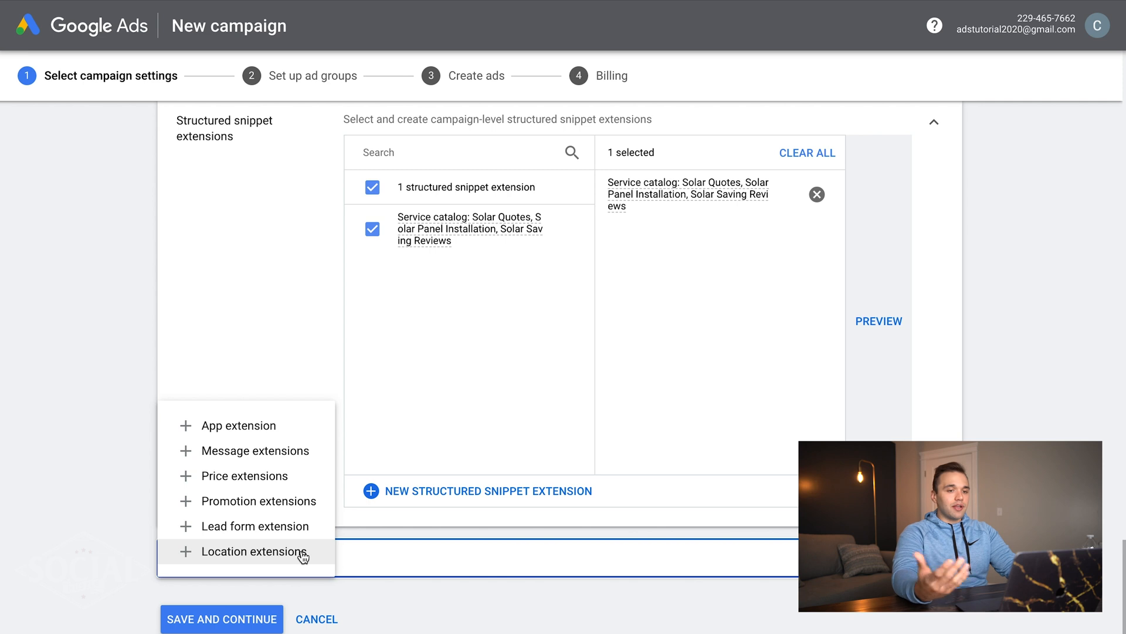
- Save the campaign settings and move on to ad groups, dismissing the keywords guide
left_click(132, 489)
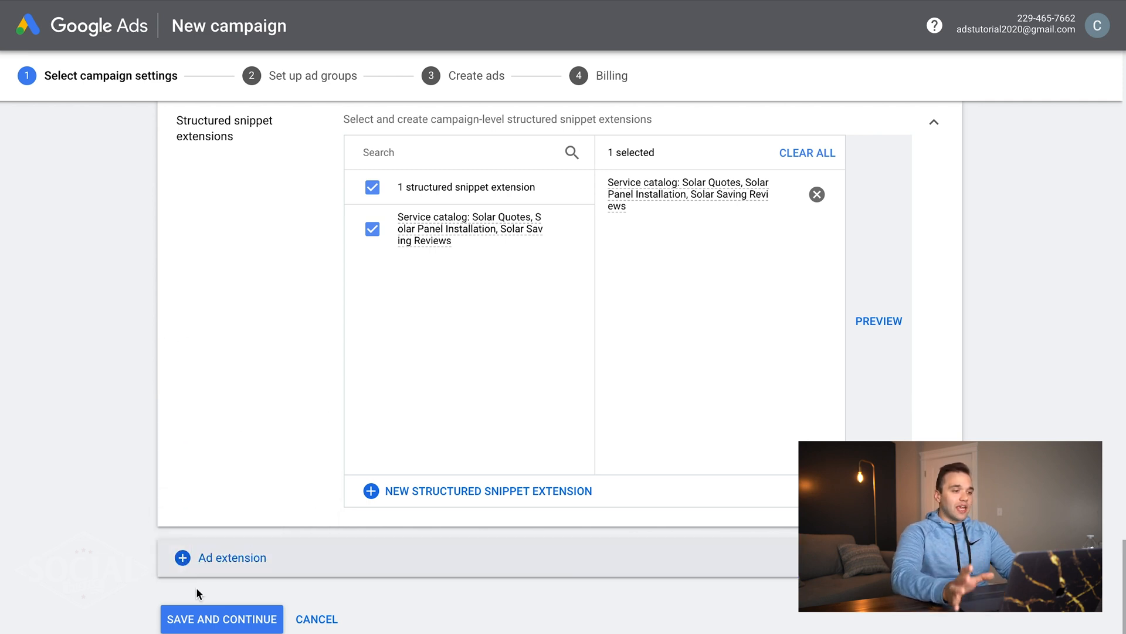
left_click(201, 623)
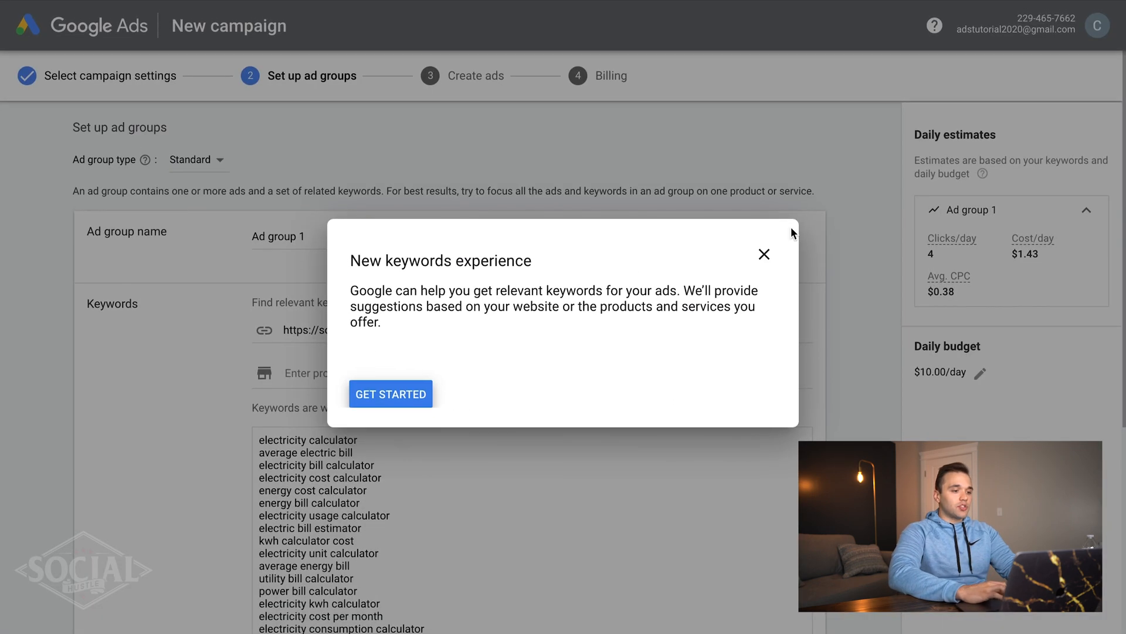
left_click(765, 254)
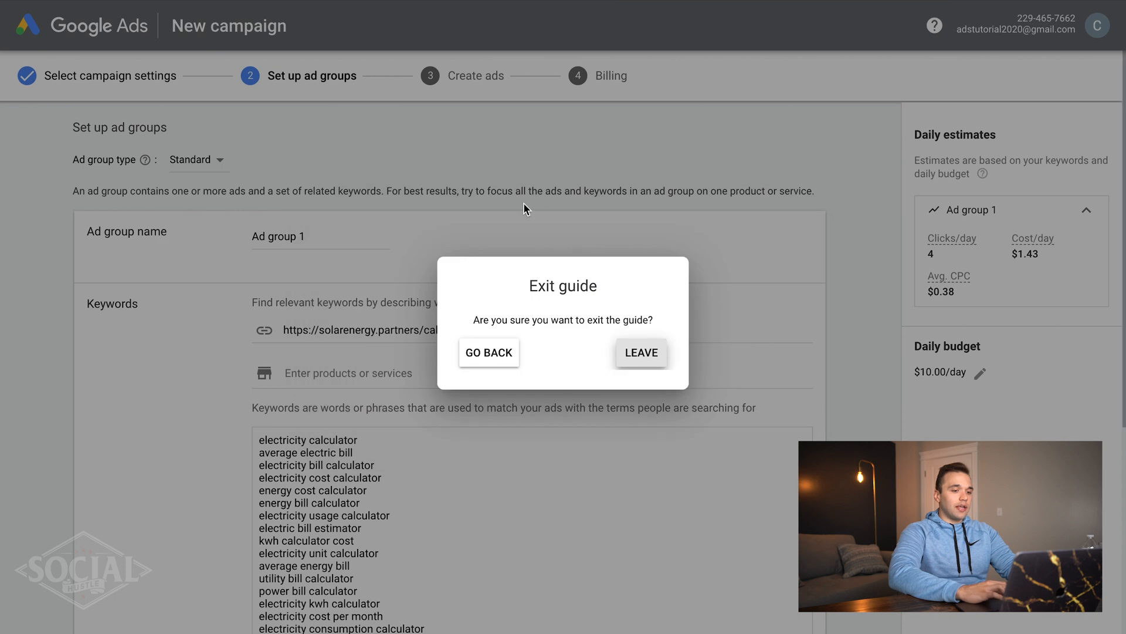
left_click(642, 355)
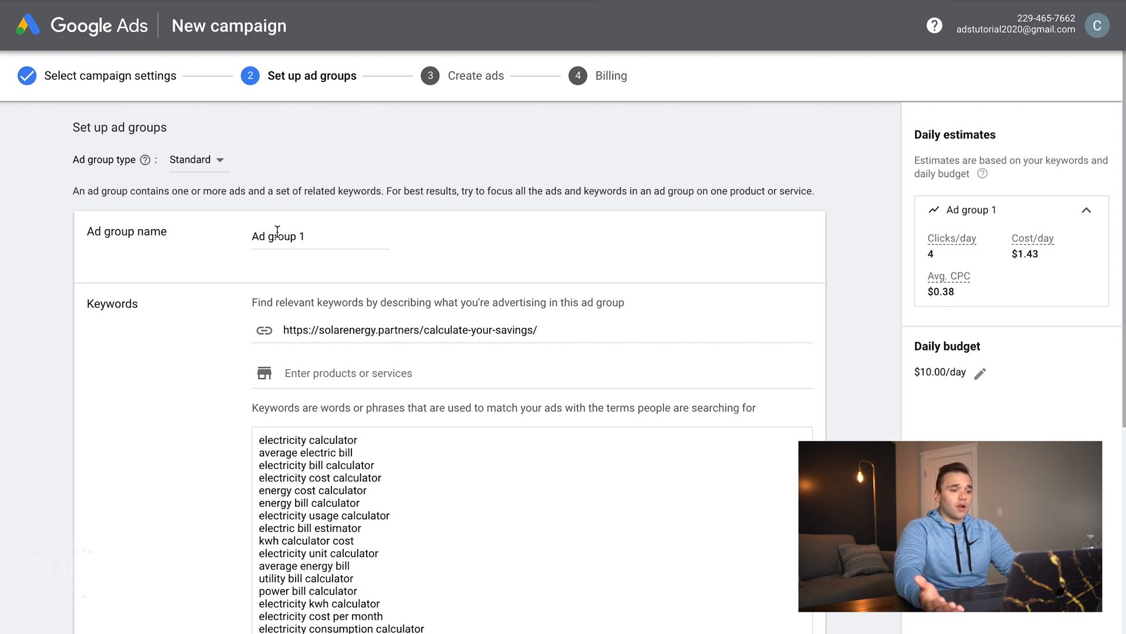
- Clear the suggested web page URL and keywords, leaving 'Solar Panels' as the only keyword
triple_click(351, 331)
key("BackSpace")
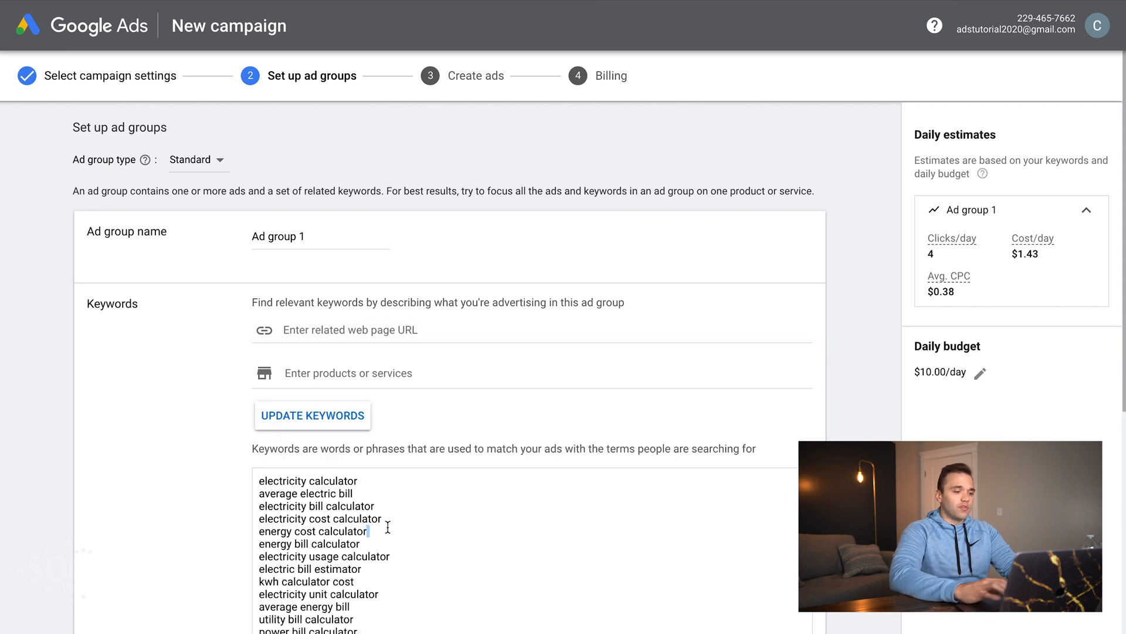
triple_click(388, 527)
key("ctrl+a")
key("BackSpace")
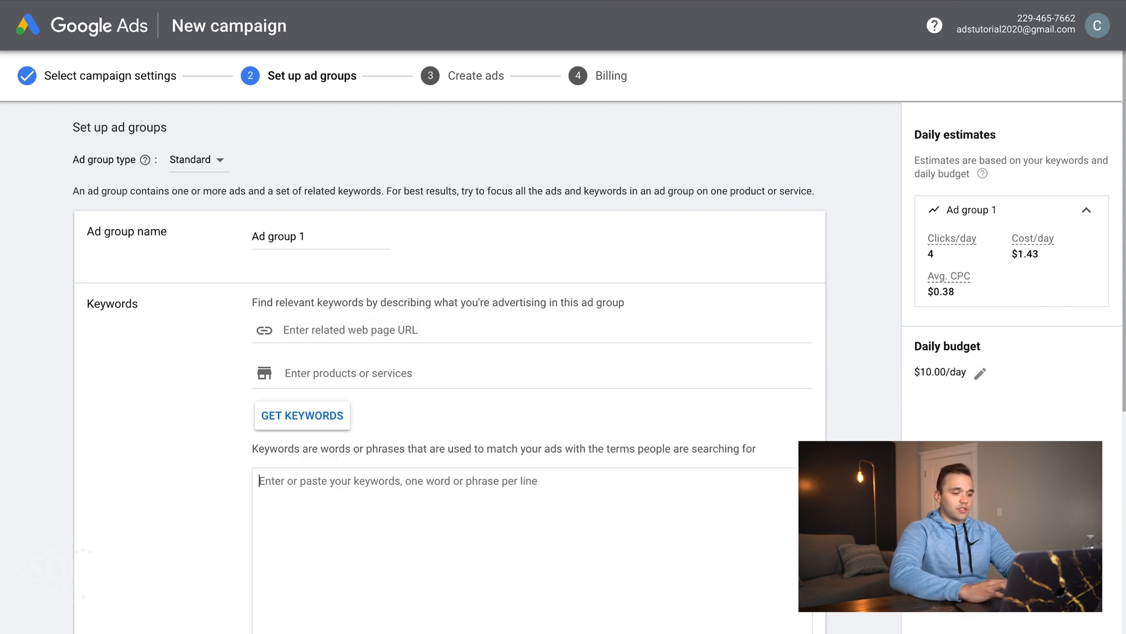
type("Solar PAnels")
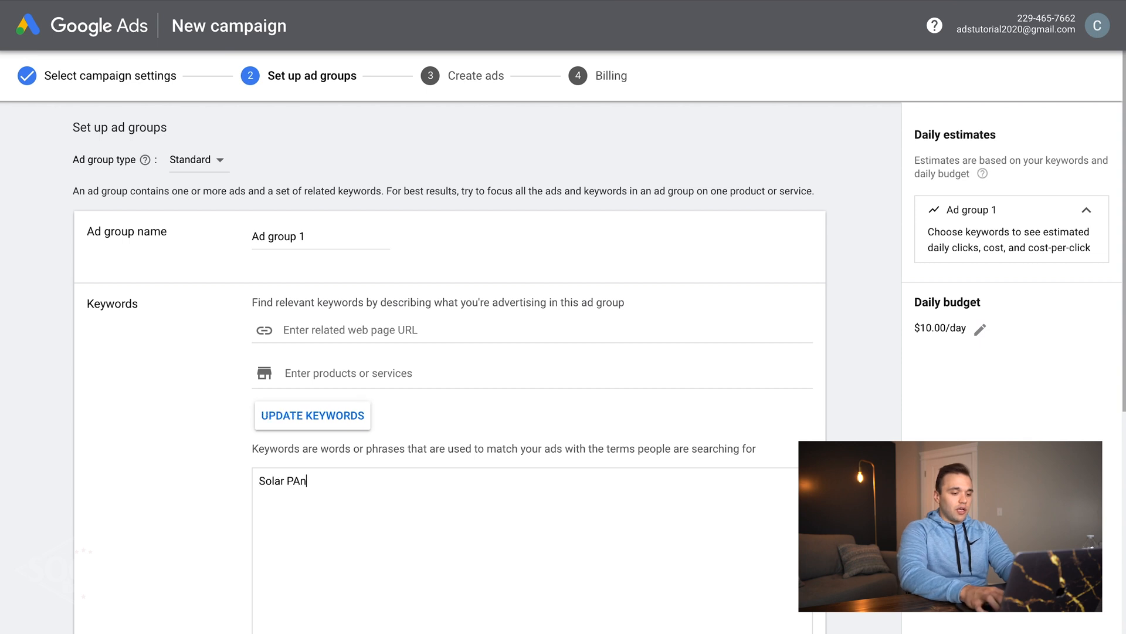
key("BackSpace")
key("BackSpace")
key("BackSpace")
key("BackSpace")
key("BackSpace")
type("ane;s")
key("BackSpace")
key("BackSpace")
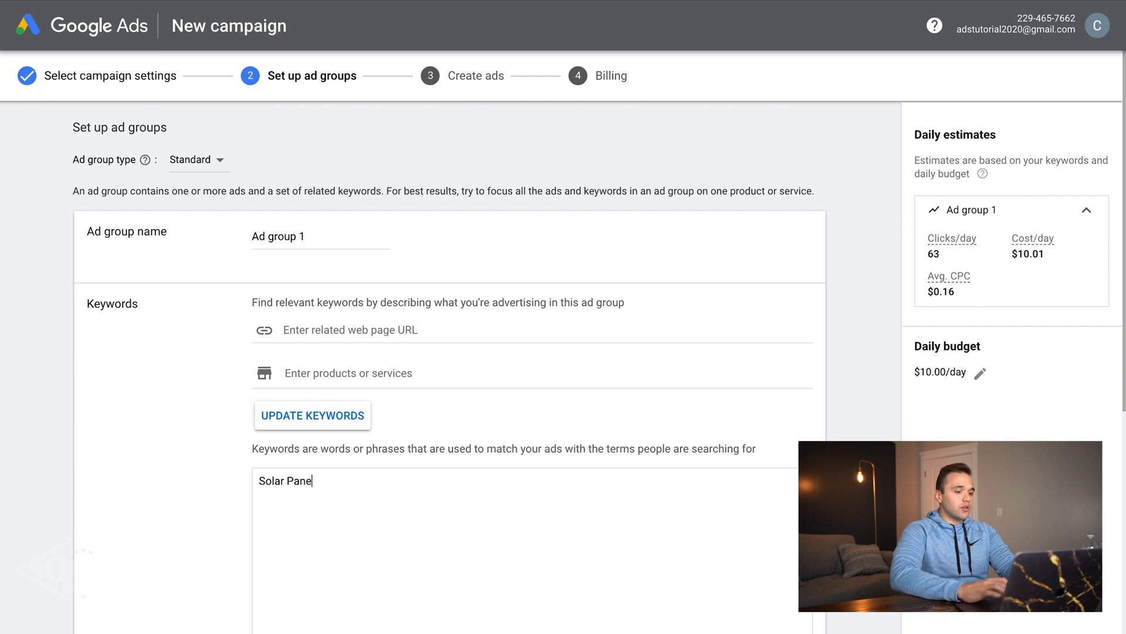
type("ls")
scroll(1016, 257, "down", 3)
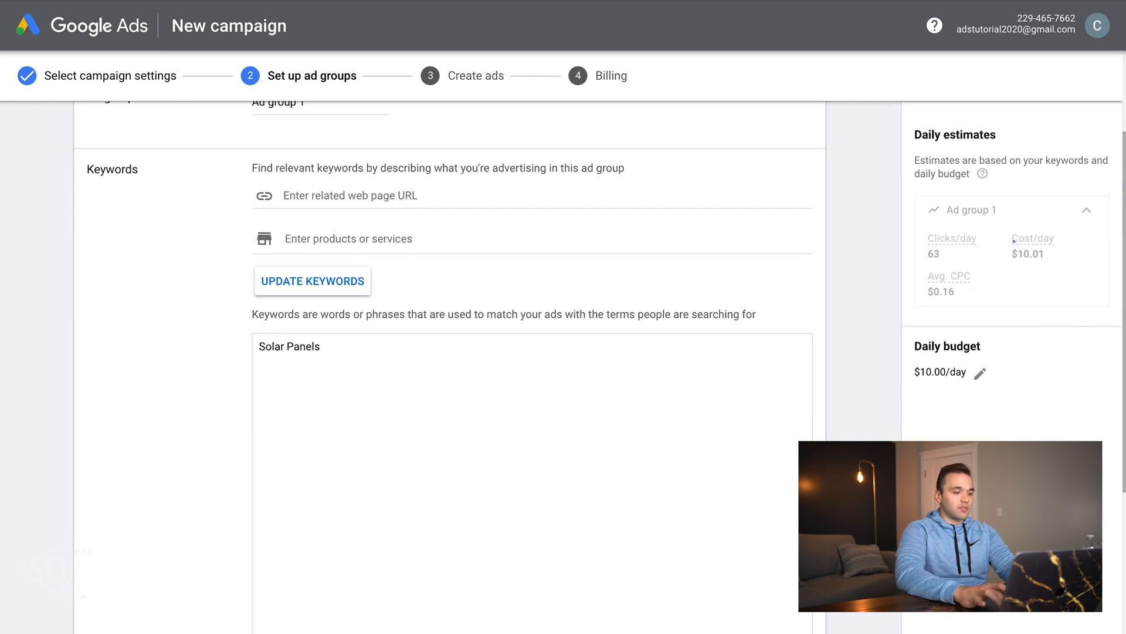
scroll(1017, 256, "down", 5)
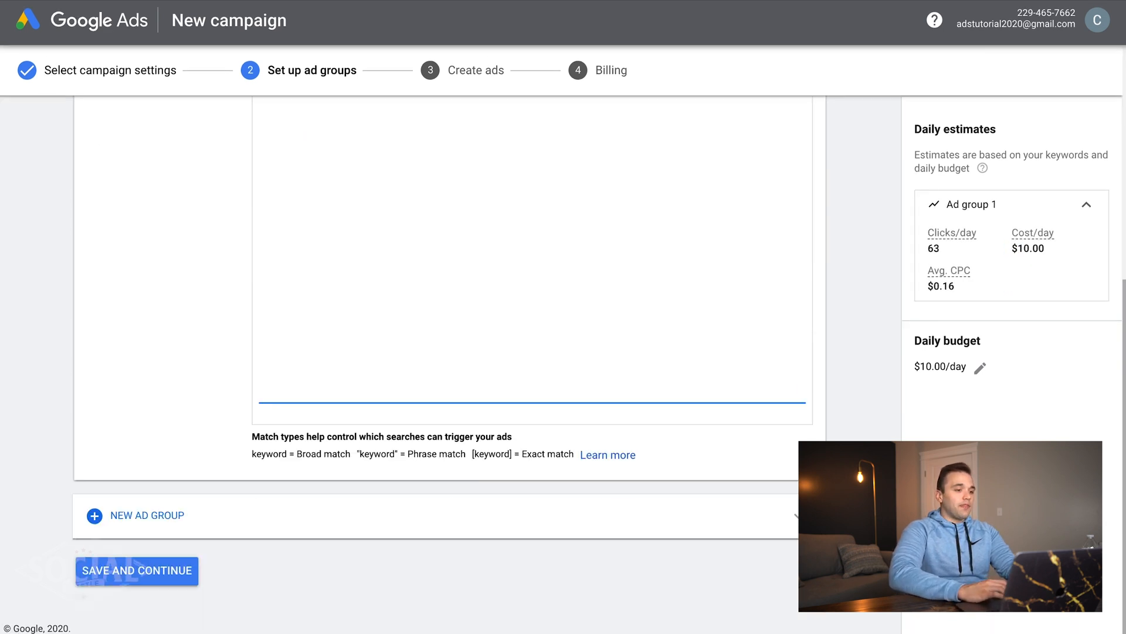
- Save Ad group 1, finish the responsive search ad and continue to billing
left_click(107, 562)
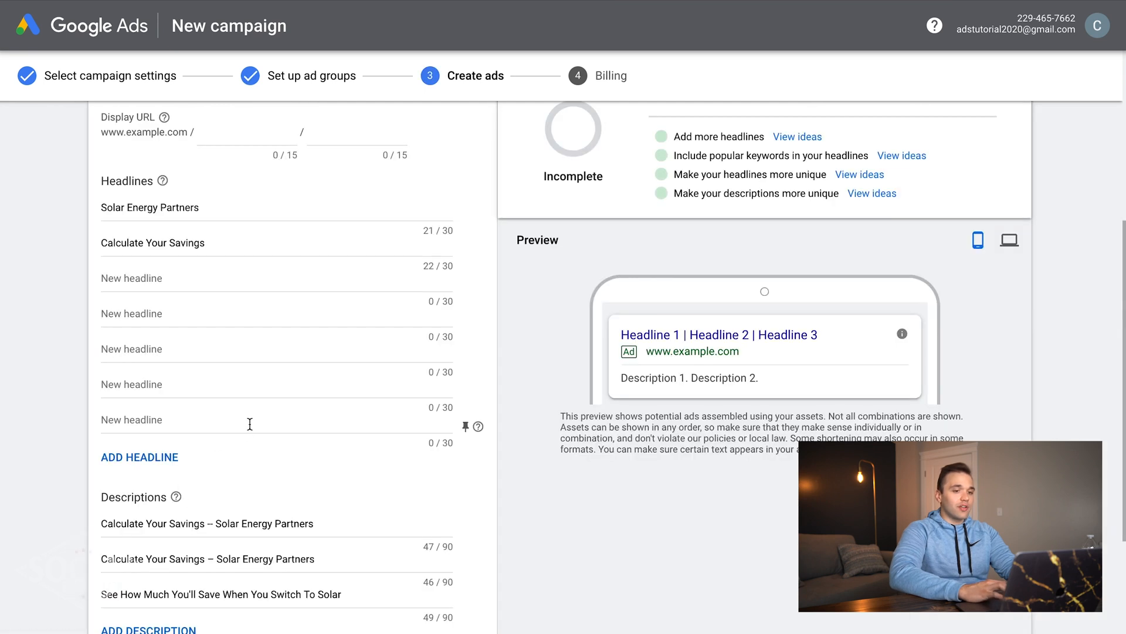
scroll(250, 424, "down", 3)
left_click(120, 520)
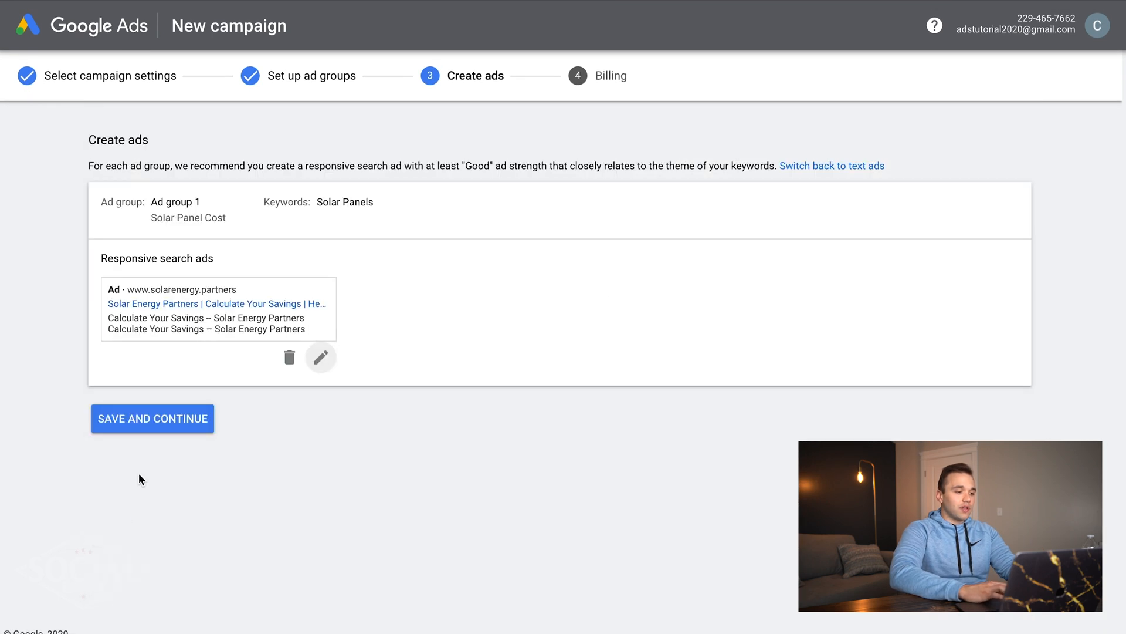
left_click(149, 418)
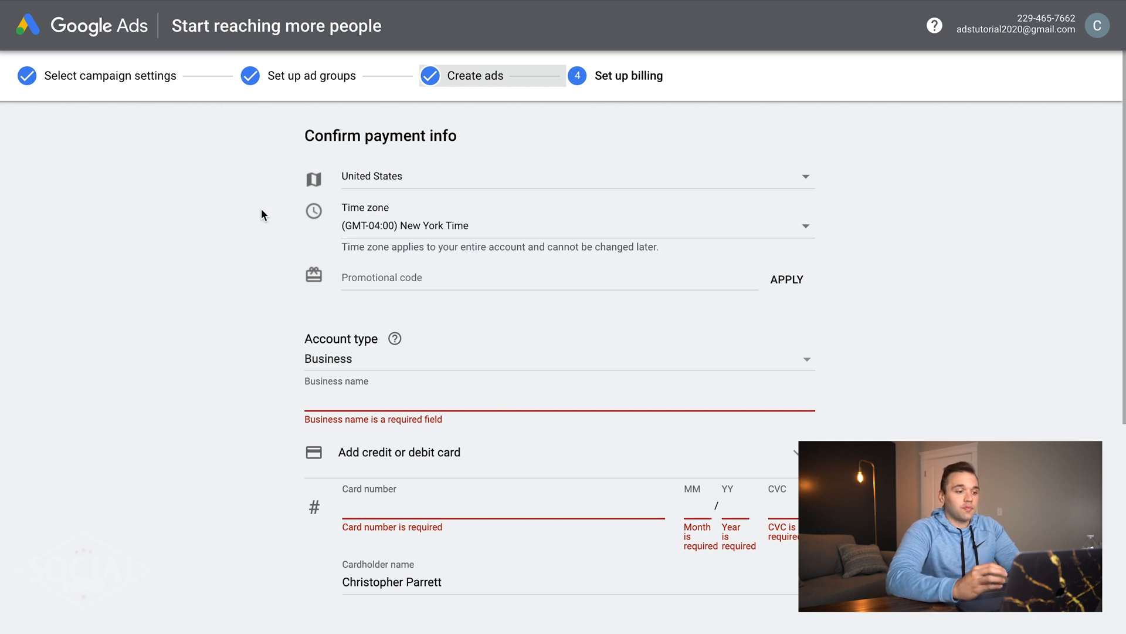
- Review the payment info form and select the Promotional code field
scroll(261, 210, "down", 2)
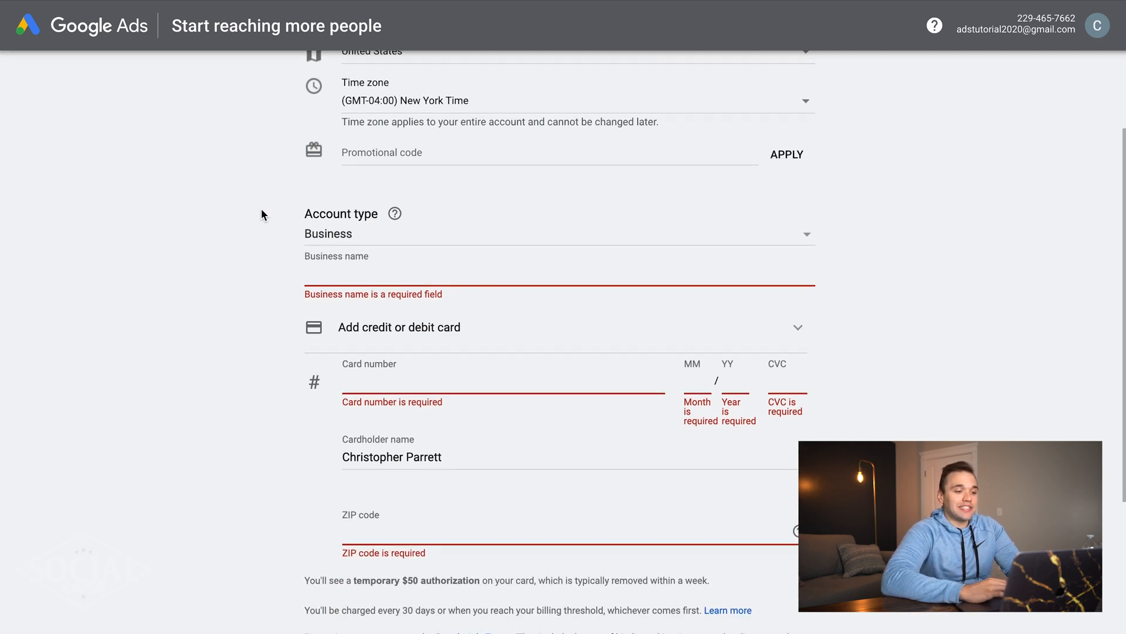
scroll(262, 209, "down", 3)
scroll(261, 210, "down", 1)
scroll(261, 209, "up", 5)
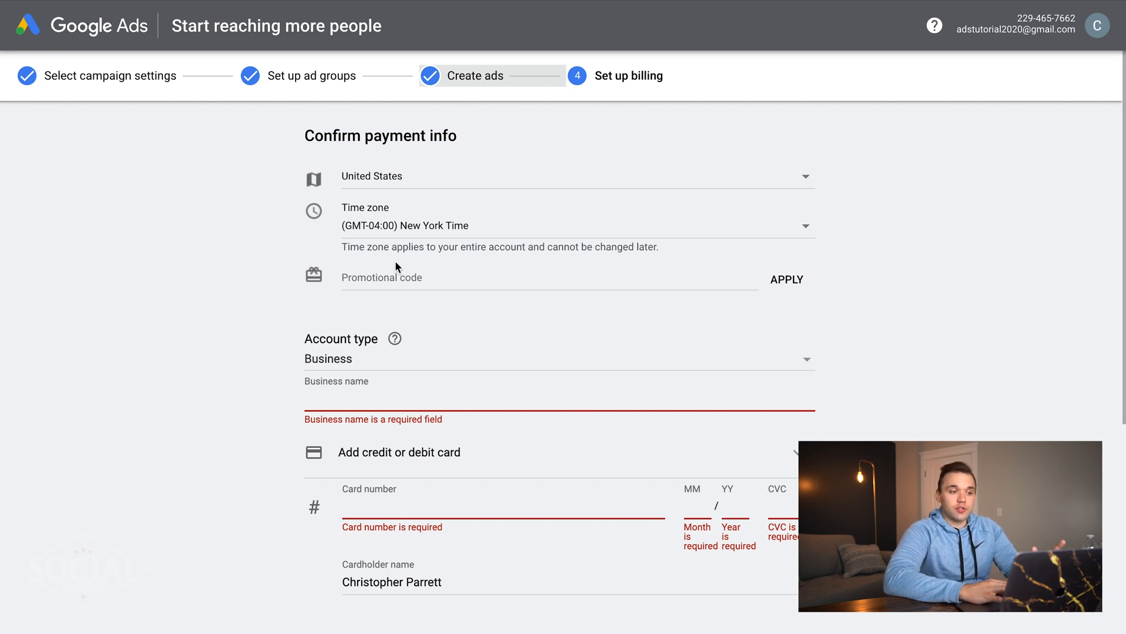
left_click(358, 273)
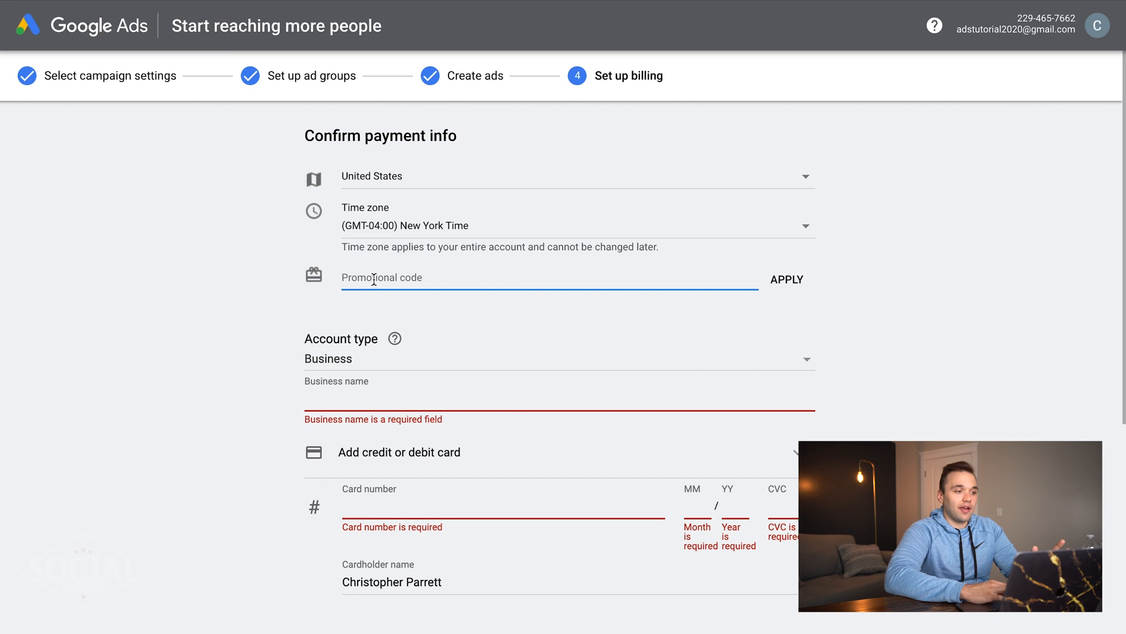
scroll(374, 280, "down", 3)
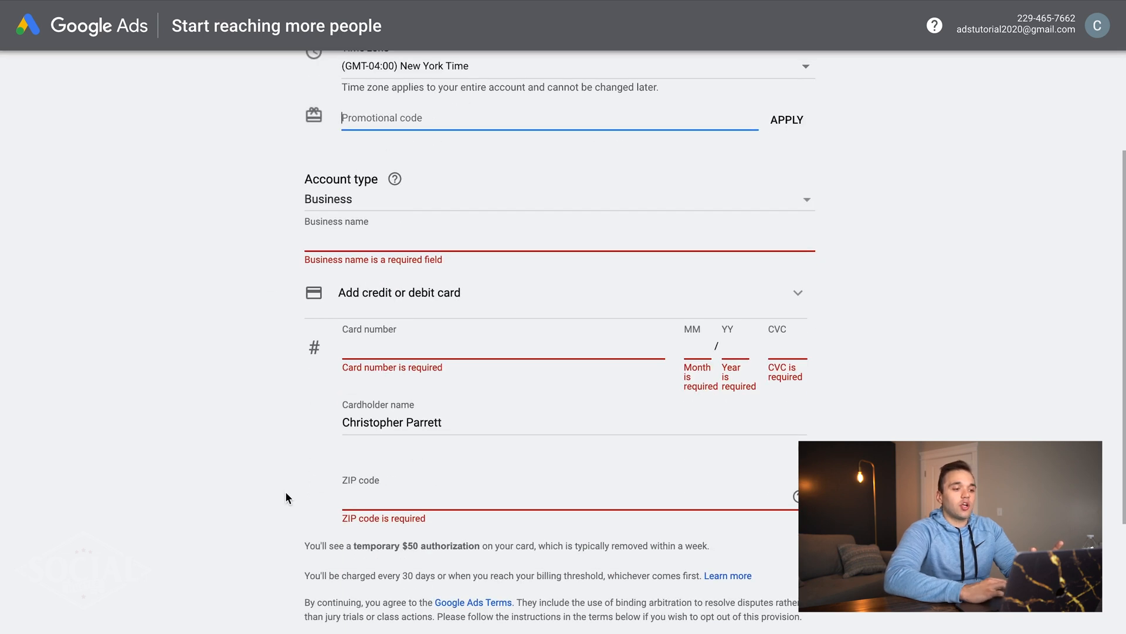
scroll(287, 493, "down", 3)
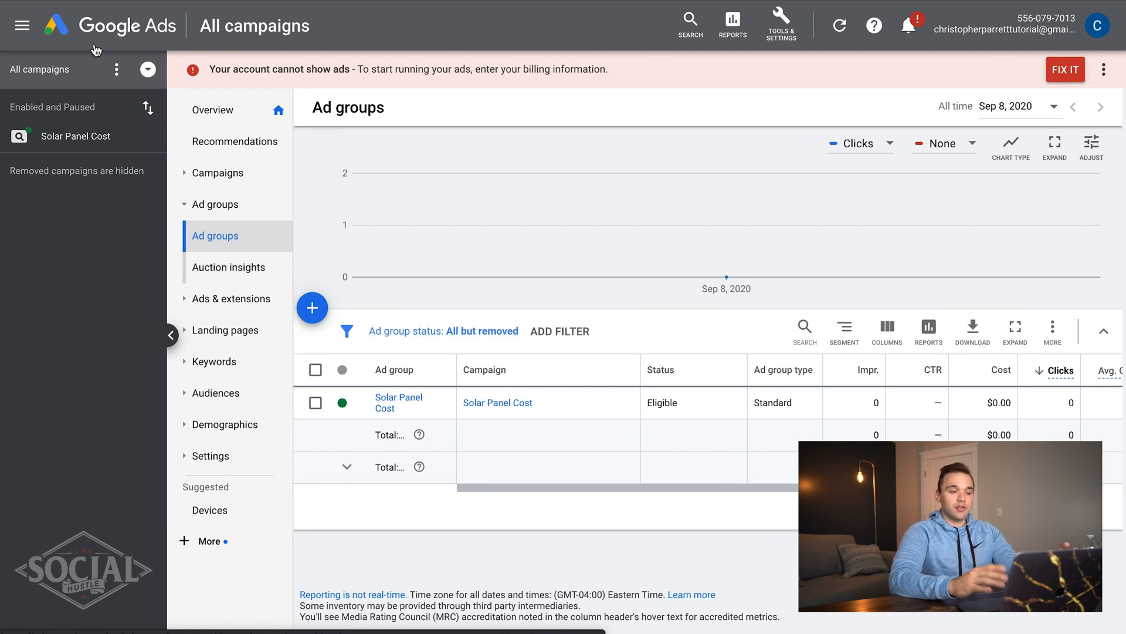
- Go from the account overview through Campaigns to Tools & Settings' Keyword Planner
left_click(123, 31)
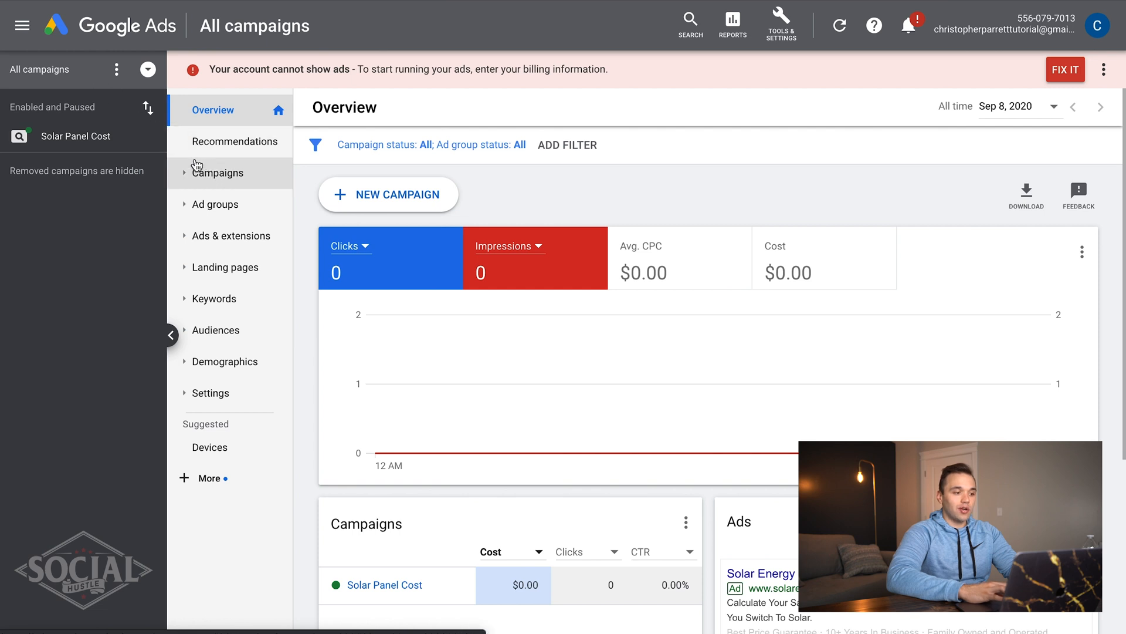
left_click(203, 171)
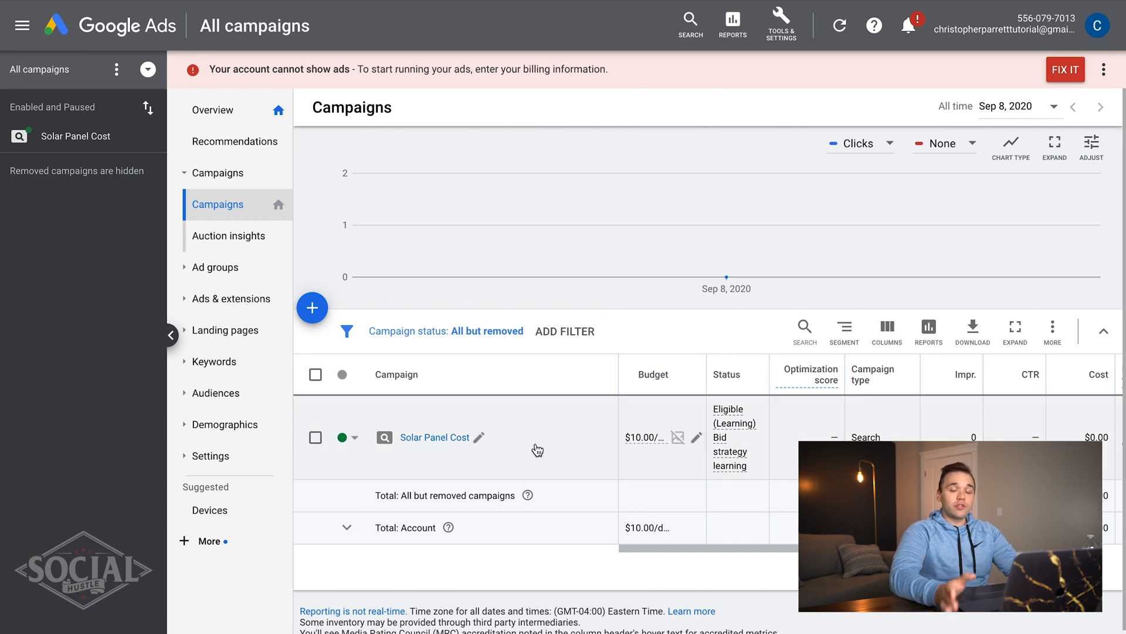
left_click(791, 25)
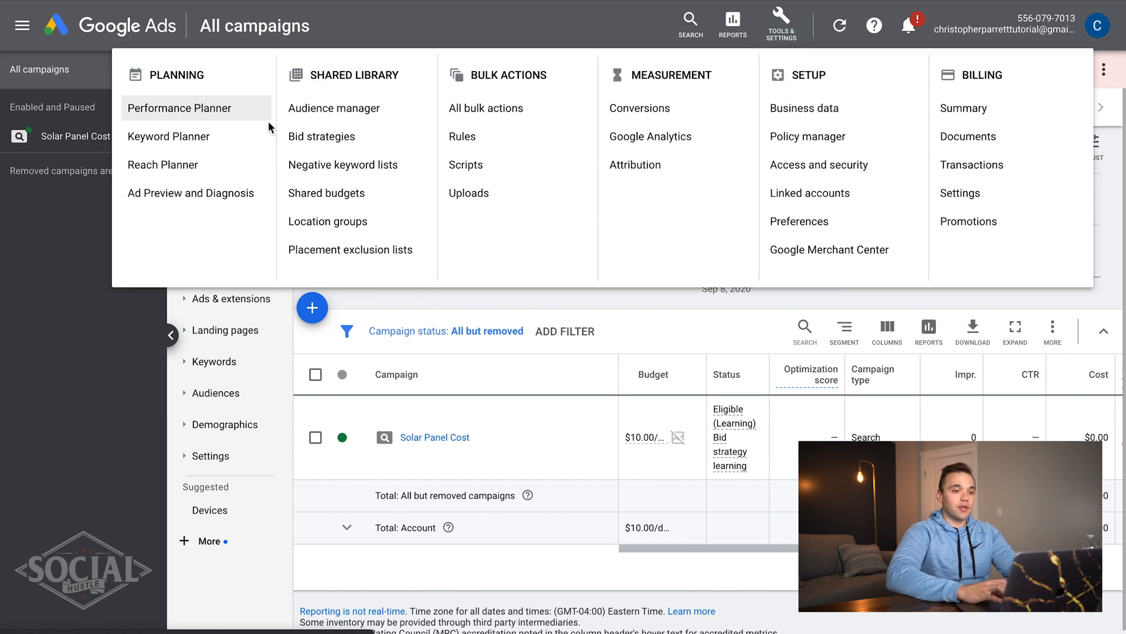
left_click(172, 139)
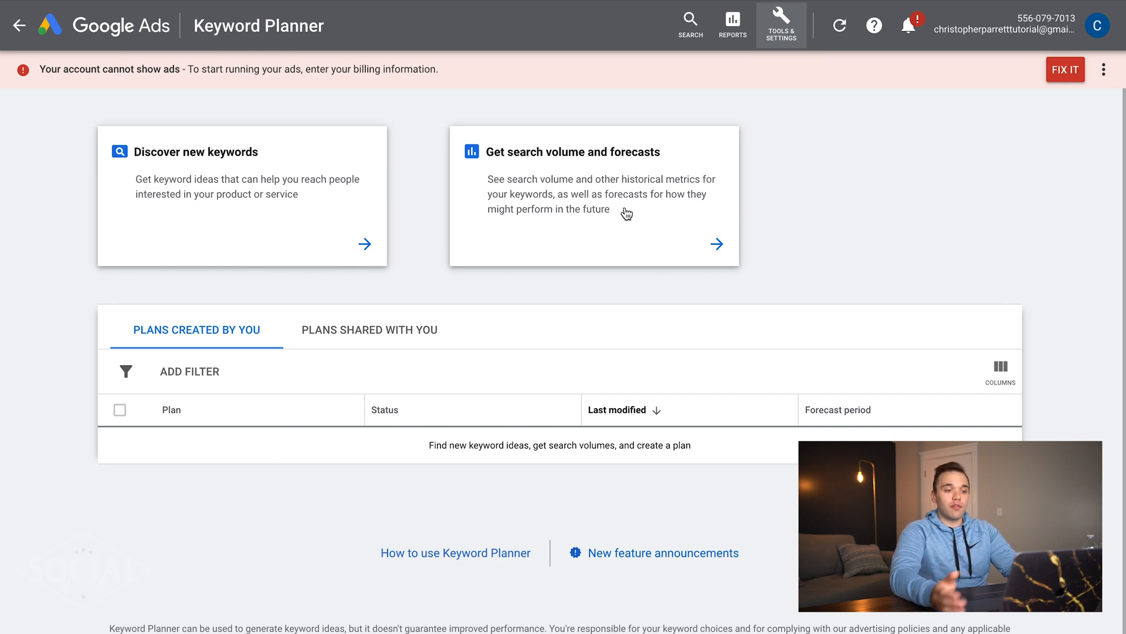
- Discover new keywords for 'solar panel cost', returning 1,016 keyword ideas
left_click(237, 175)
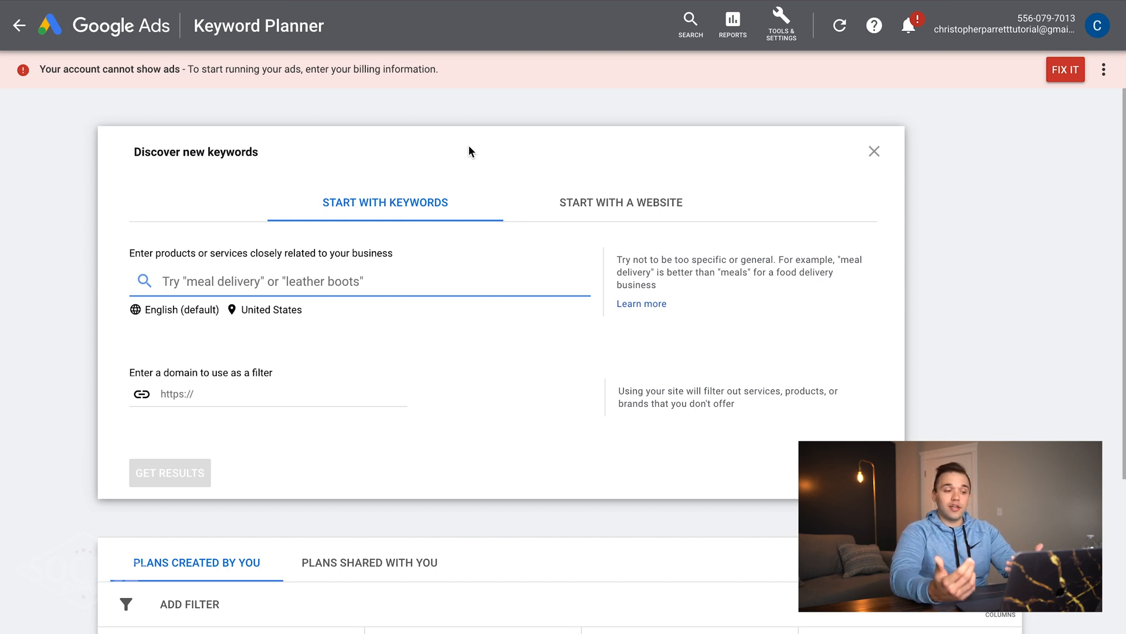
type("solar pane")
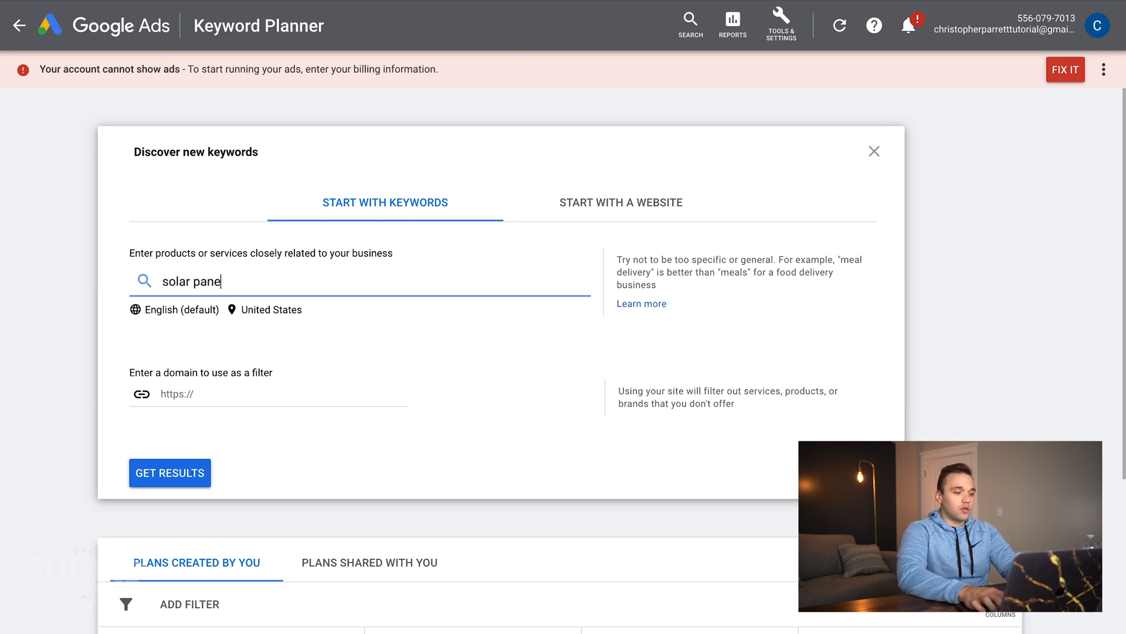
type("l quote")
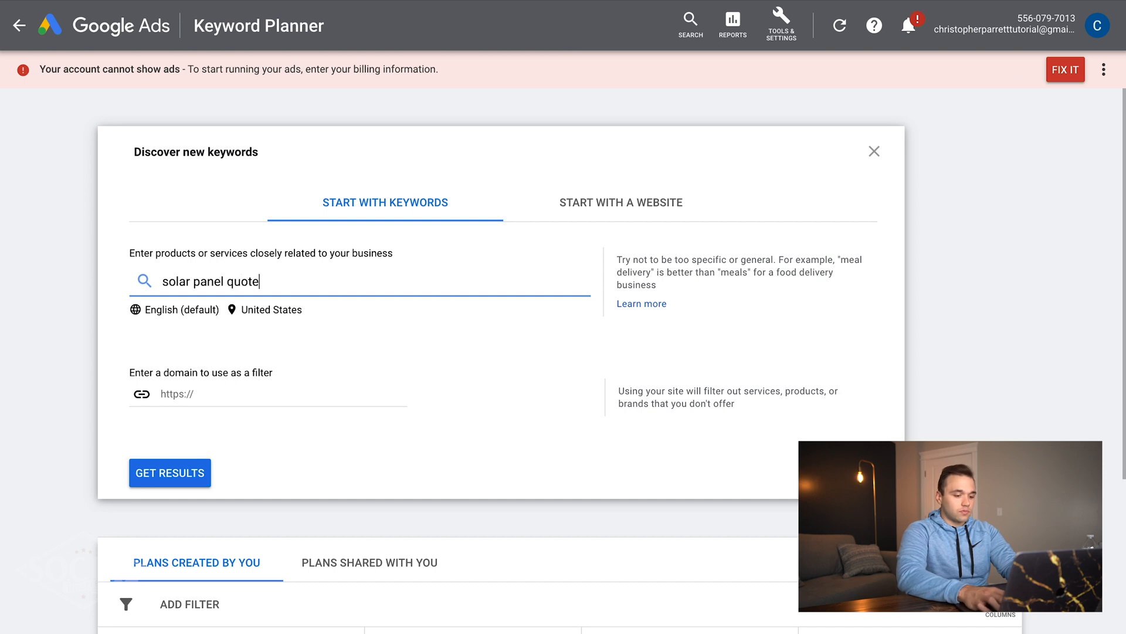
key("BackSpace")
key("BackSpace")
key("BackSpace")
key("BackSpace")
key("BackSpace")
type("cost")
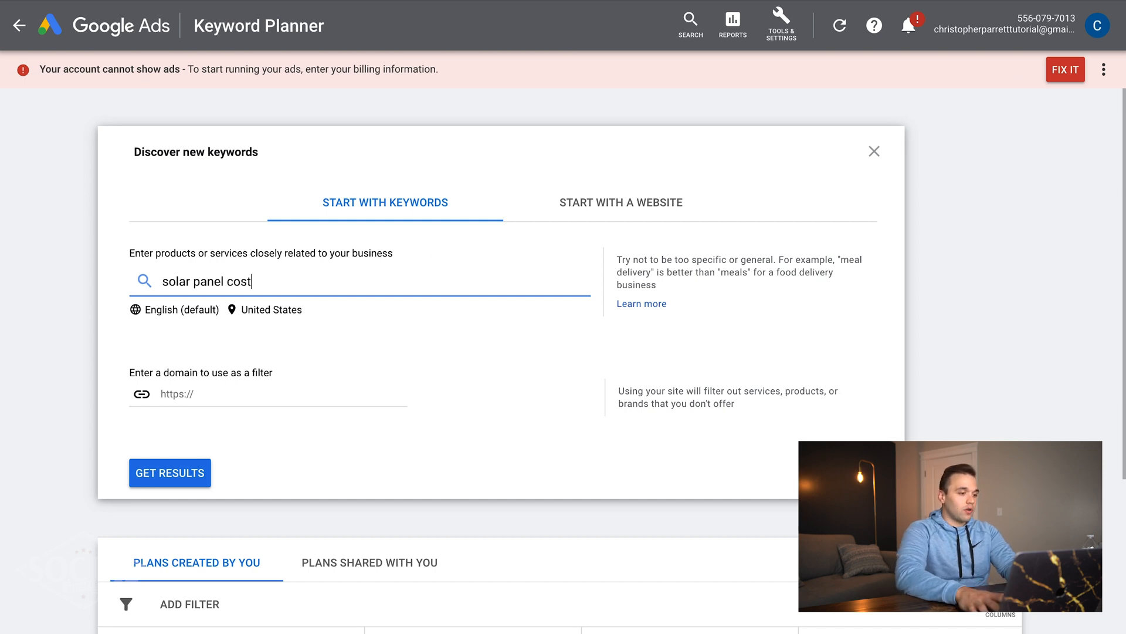
key("Return")
left_click(155, 472)
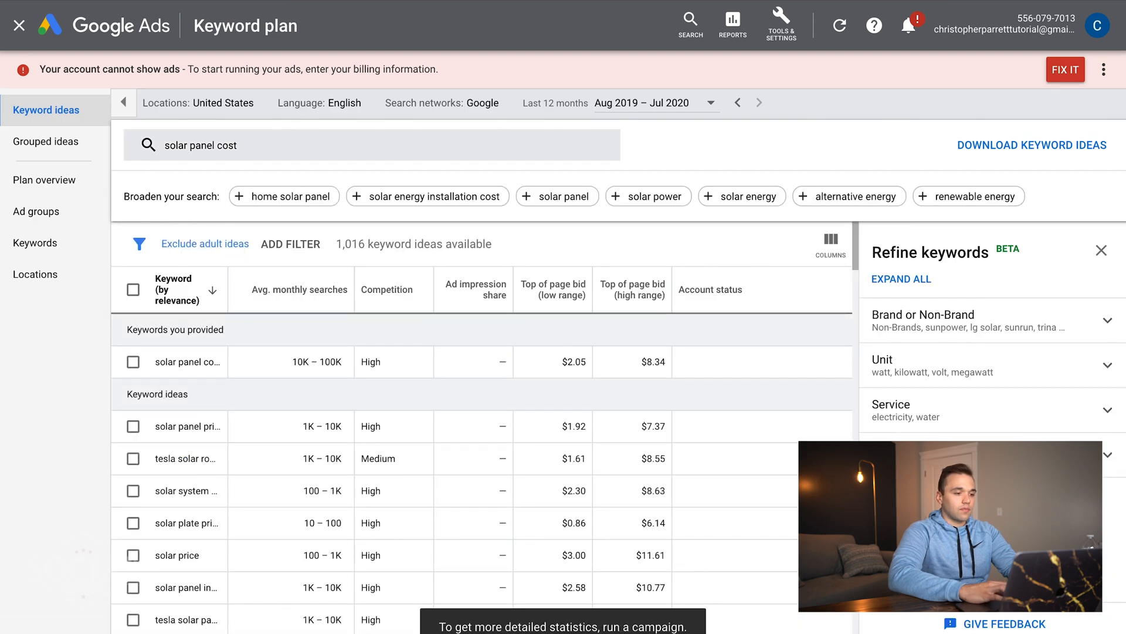
- Duplicate the browser tab and go back to the campaigns overview
right_click(81, 0)
left_click(138, 41)
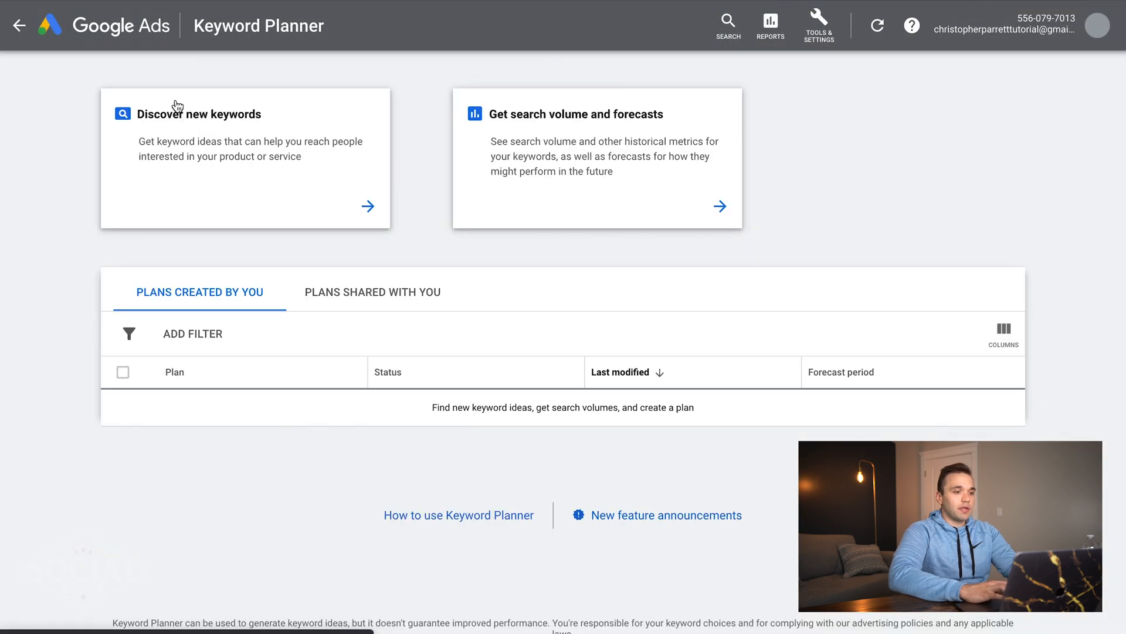
left_click(20, 26)
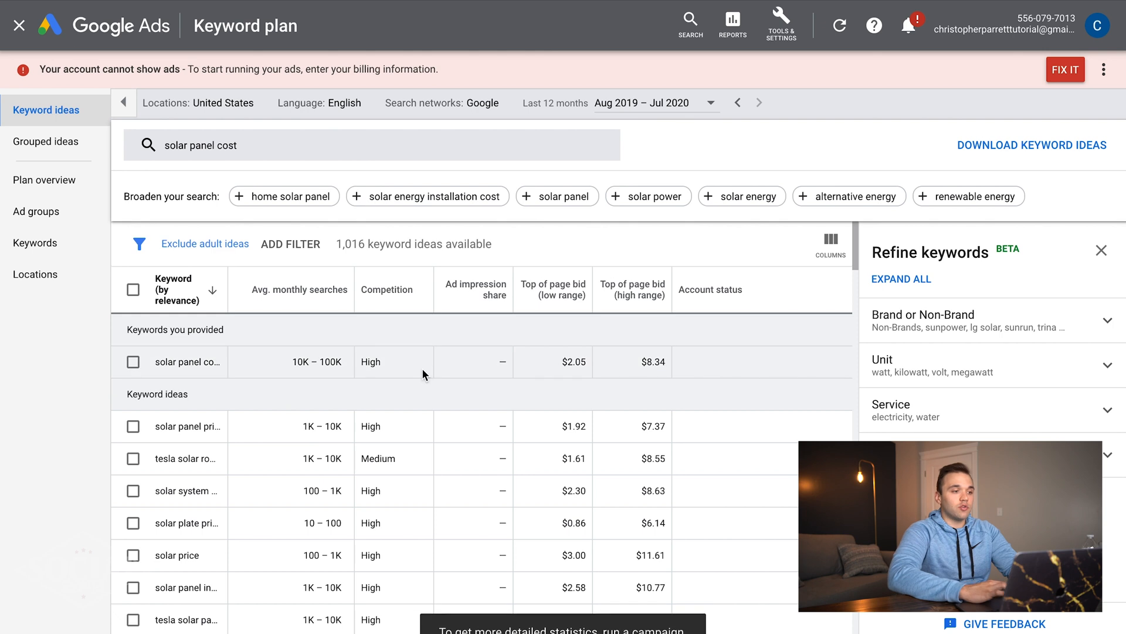
- Close the Refine keywords panel so the solar panel cost ideas table fills the width
scroll(421, 368, "down", 1)
scroll(421, 368, "up", 1)
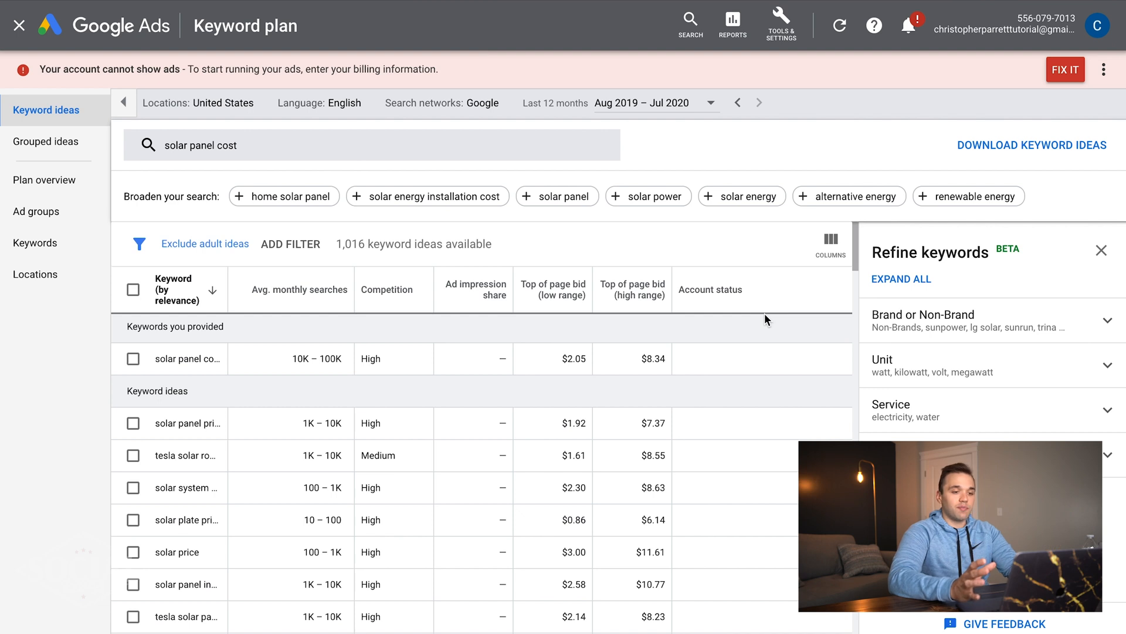
left_click(1101, 250)
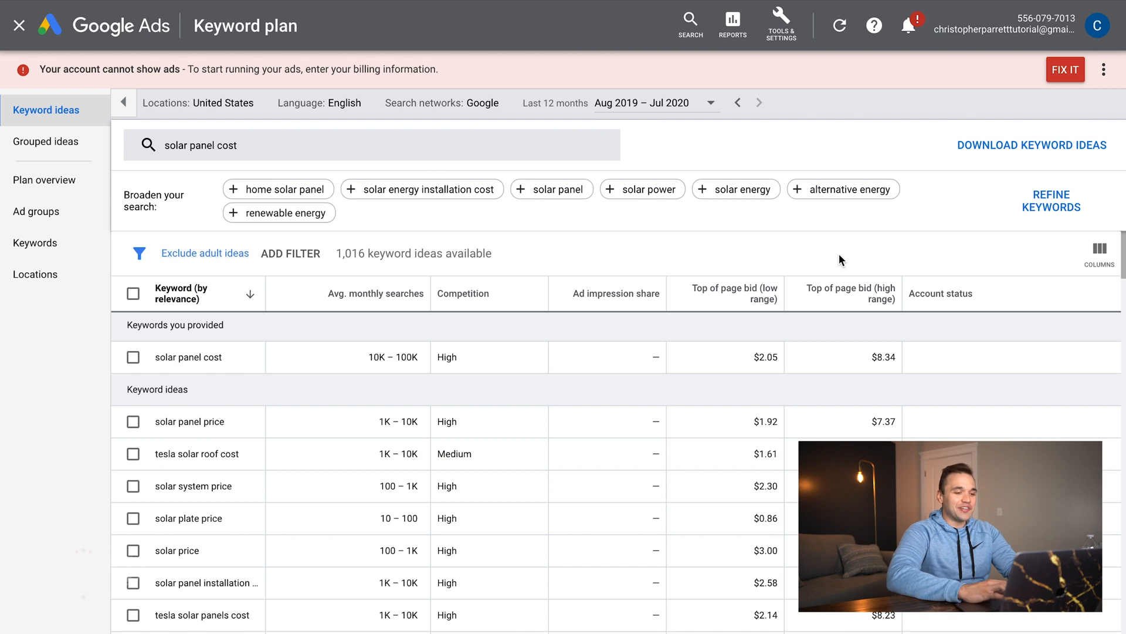
scroll(449, 418, "down", 1)
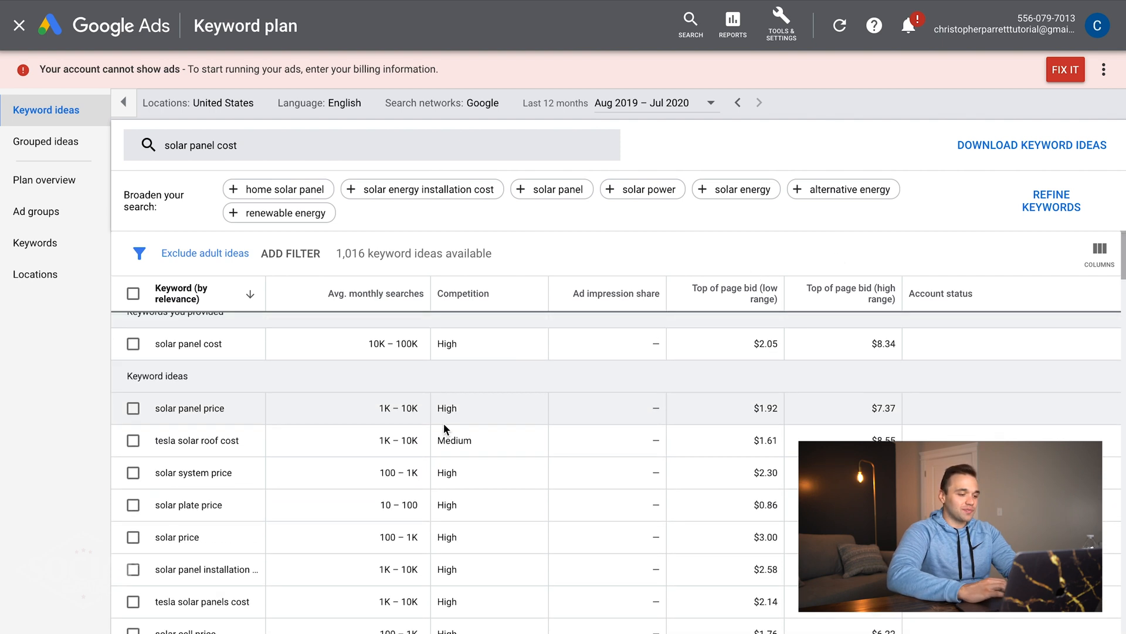
mouse_move(396, 298)
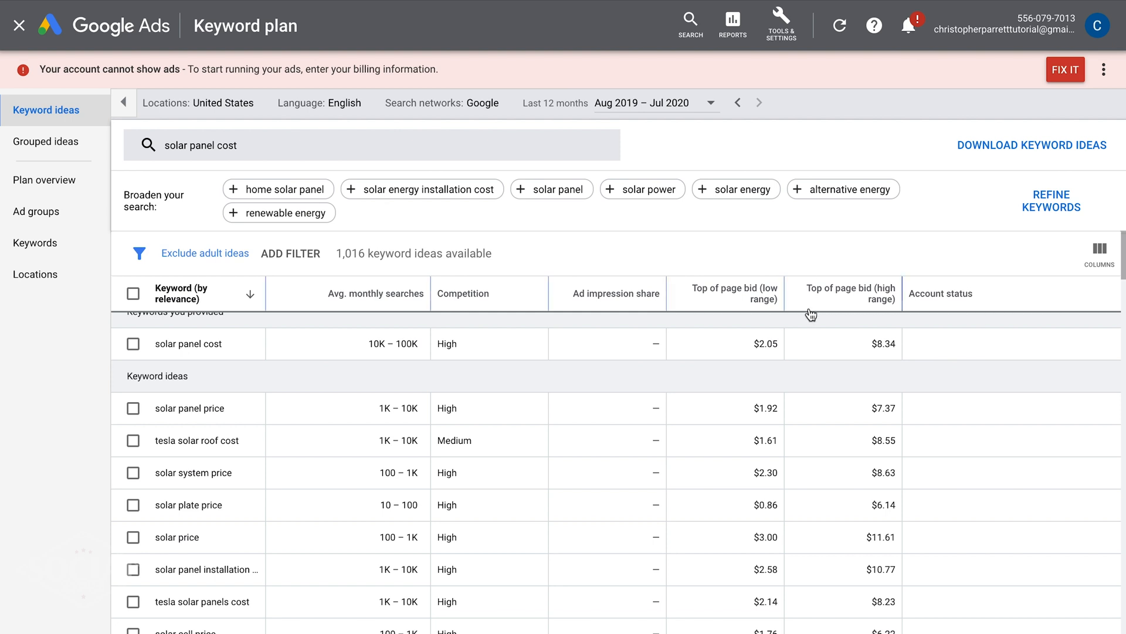
scroll(808, 314, "down", 2)
scroll(798, 410, "up", 2)
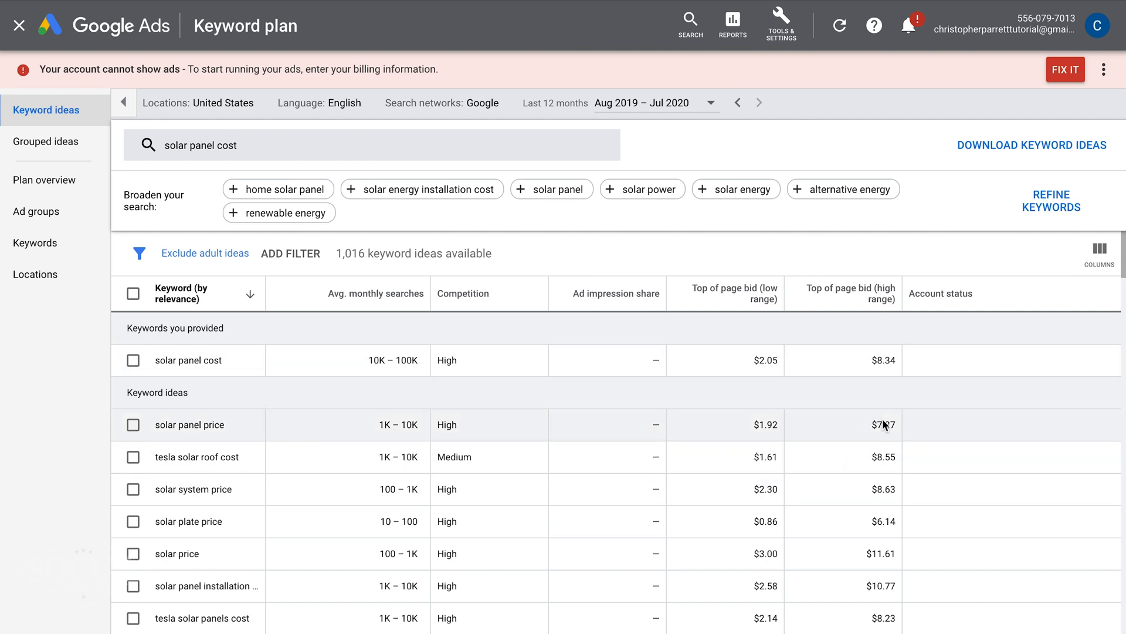
scroll(886, 516, "down", 1)
scroll(887, 528, "down", 3)
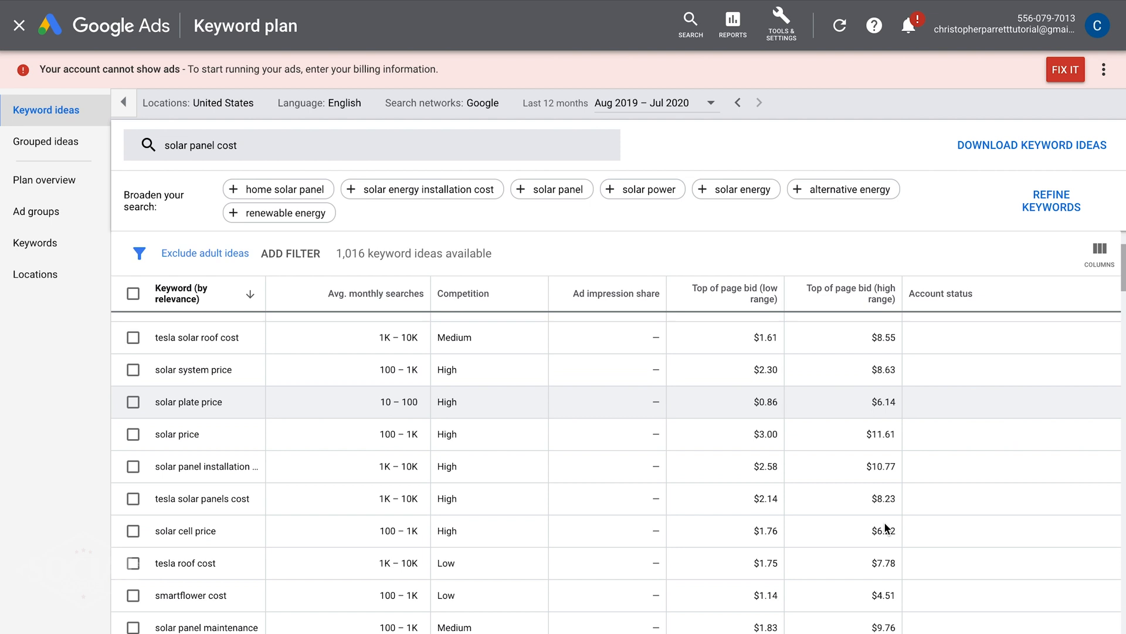
scroll(886, 525, "up", 3)
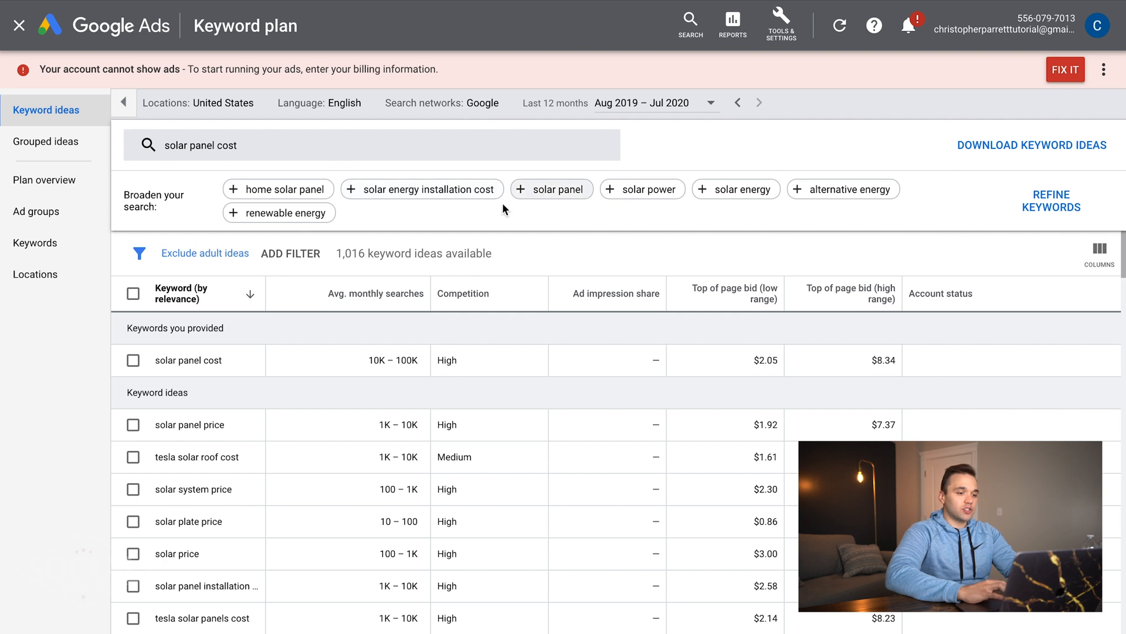
scroll(293, 450, "down", 1)
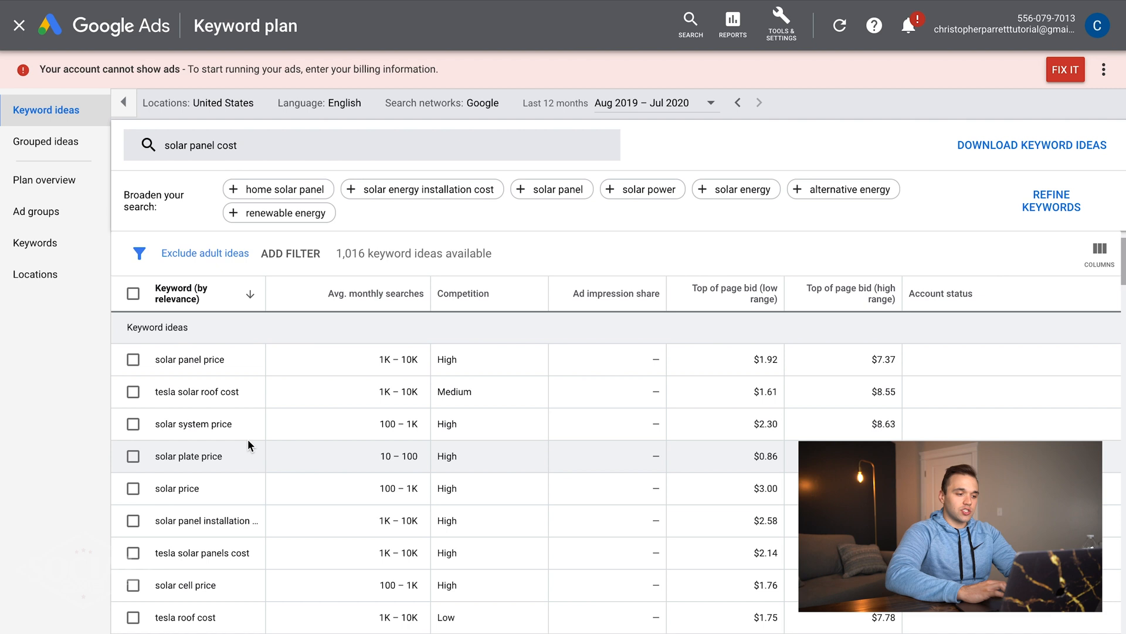
scroll(248, 445, "up", 1)
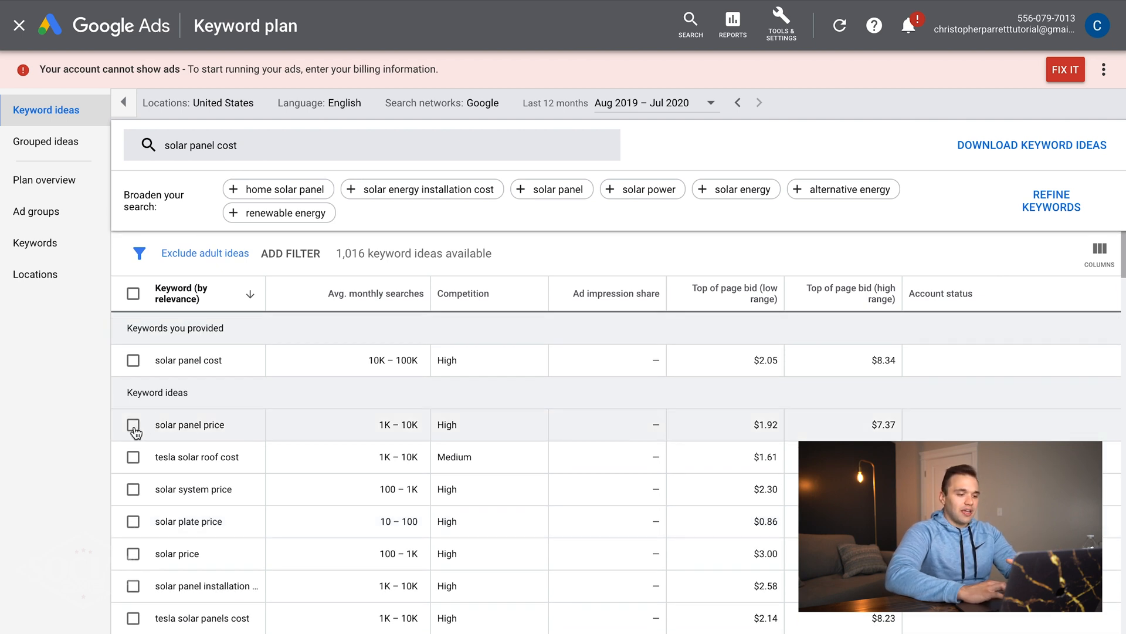
- Tick solar panel price and solar panel installation cost, and widen the Keyword column
left_click(134, 427)
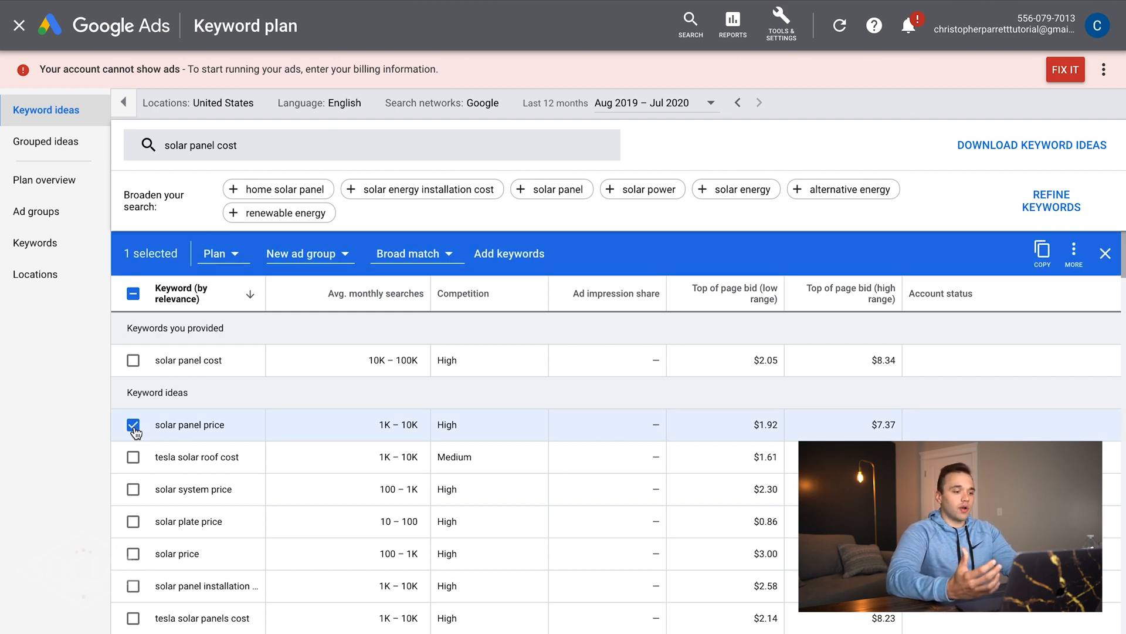
scroll(133, 431, "down", 2)
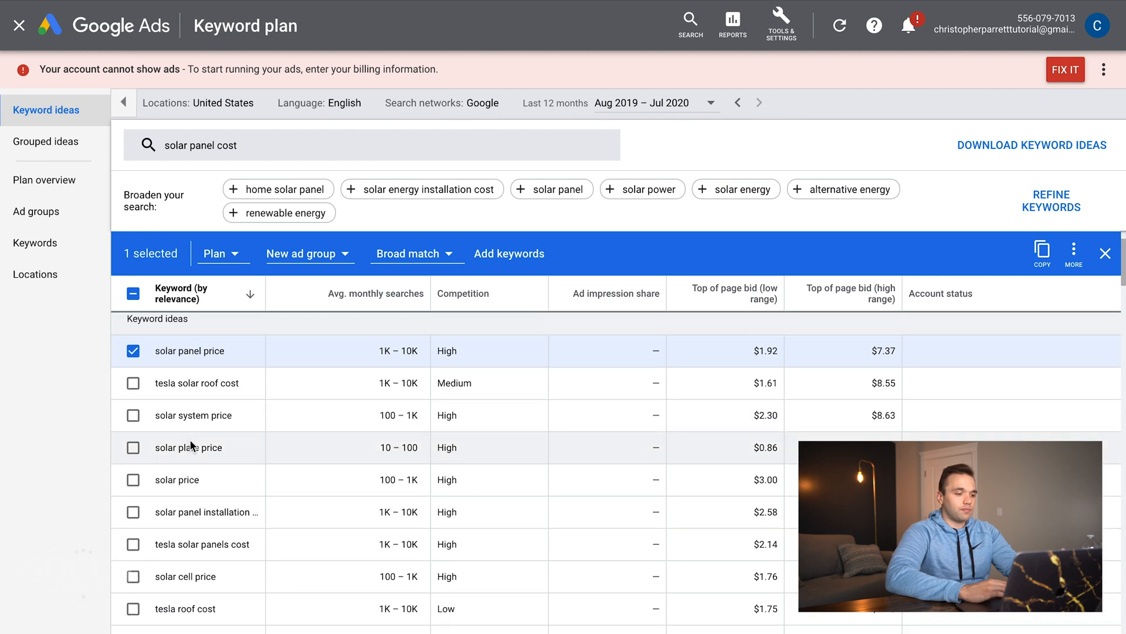
scroll(197, 452, "down", 1)
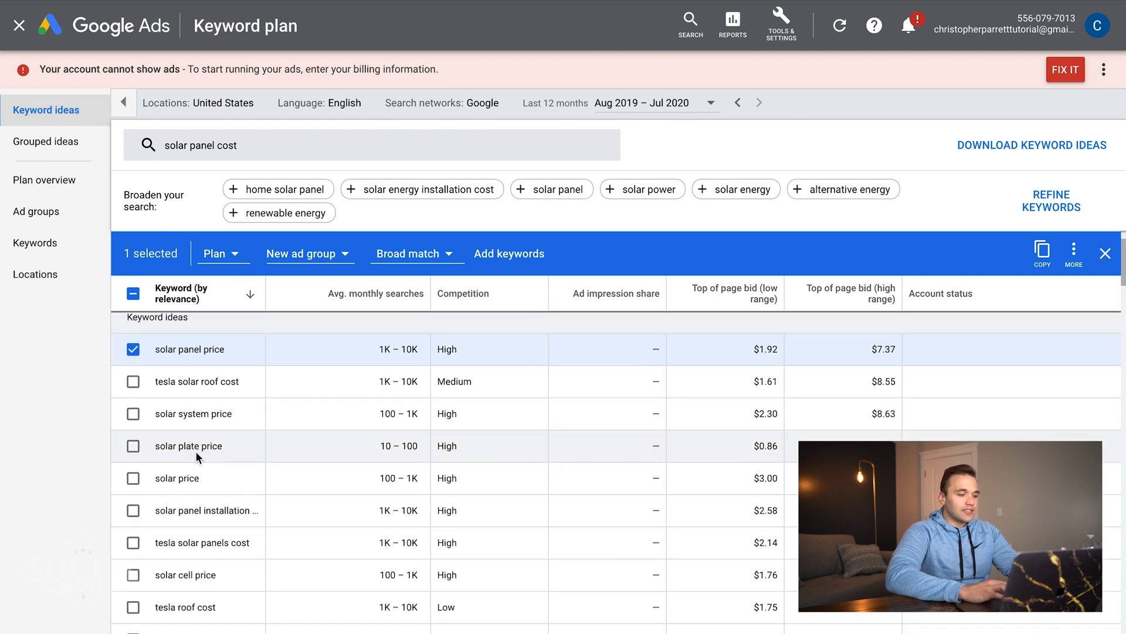
scroll(196, 452, "down", 1)
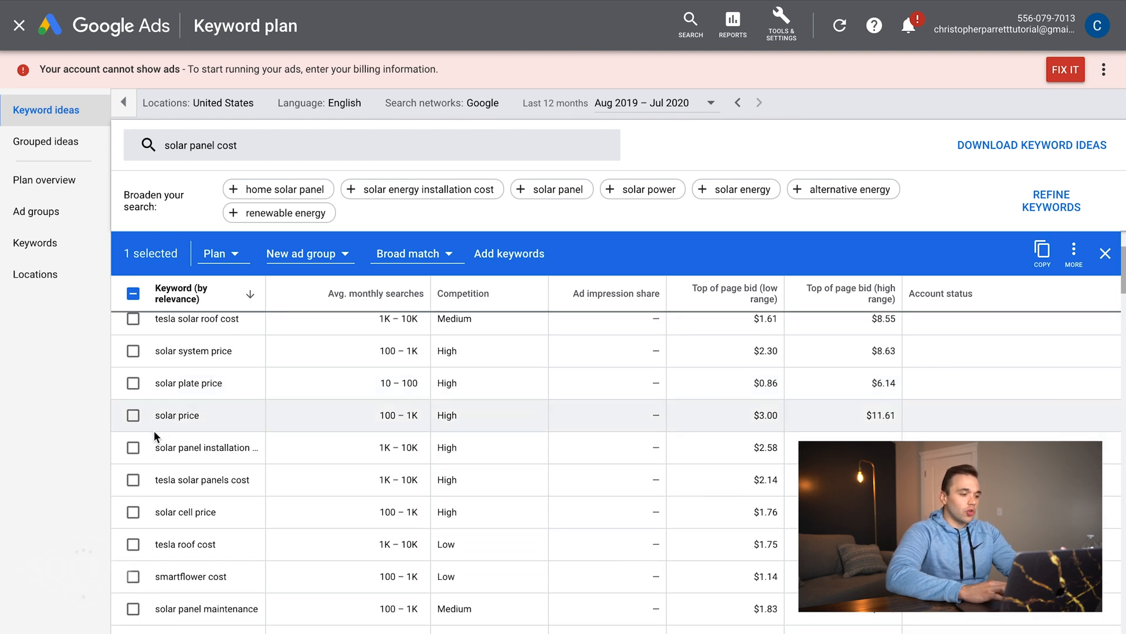
left_click(133, 446)
left_click_drag(267, 288, 334, 288)
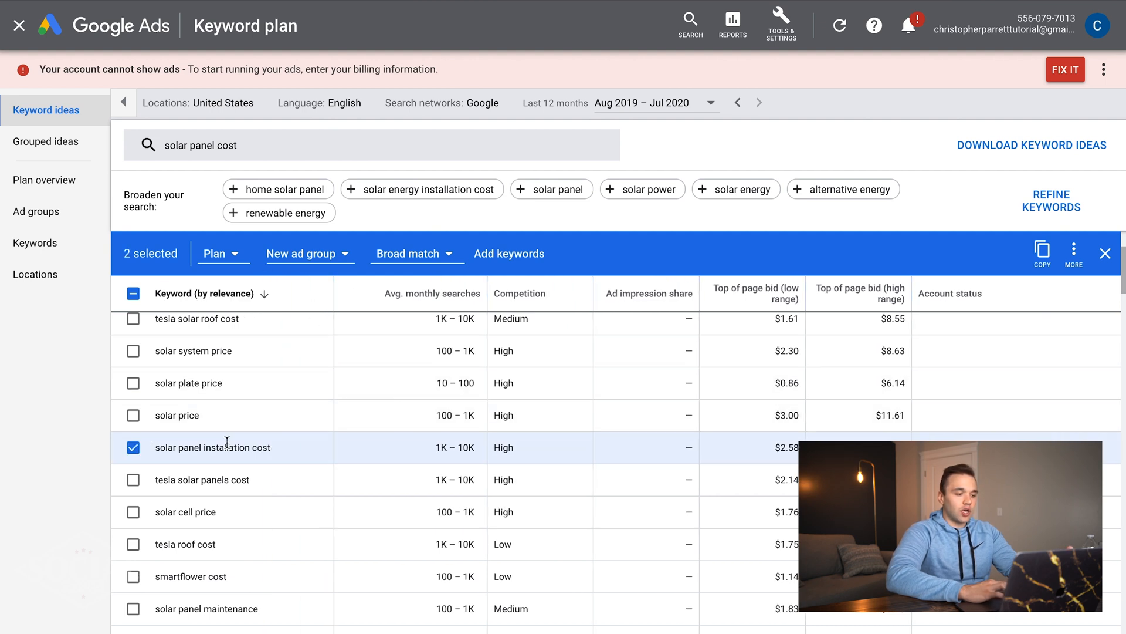
- Tick solar panels prices for your home and solar panel for home price
scroll(227, 441, "down", 2)
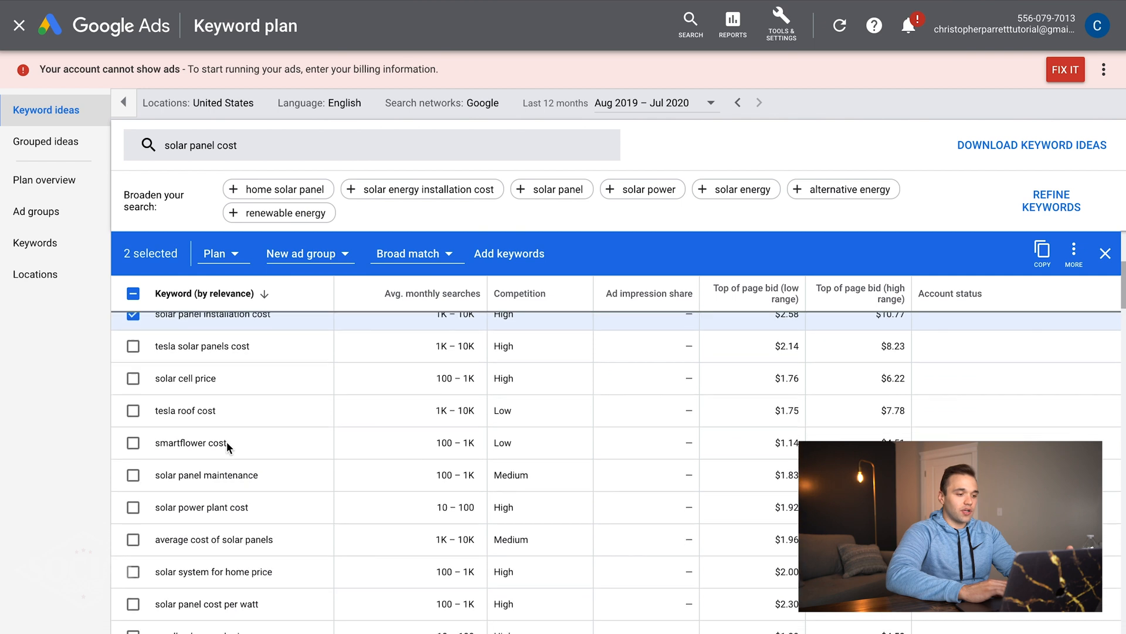
scroll(181, 382, "down", 2)
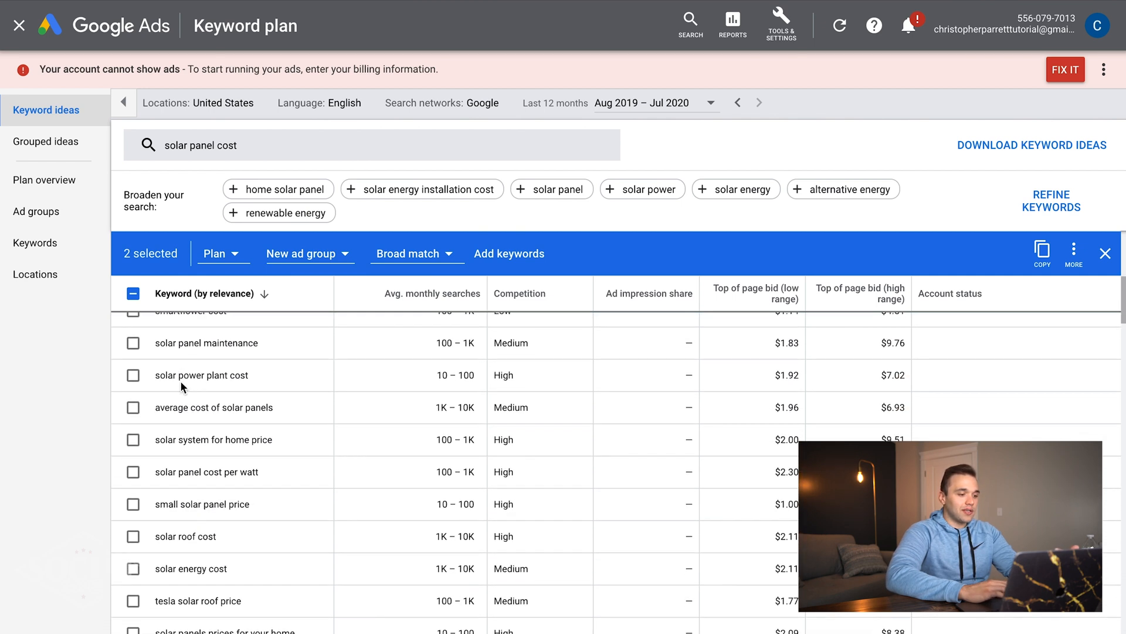
scroll(181, 386, "down", 3)
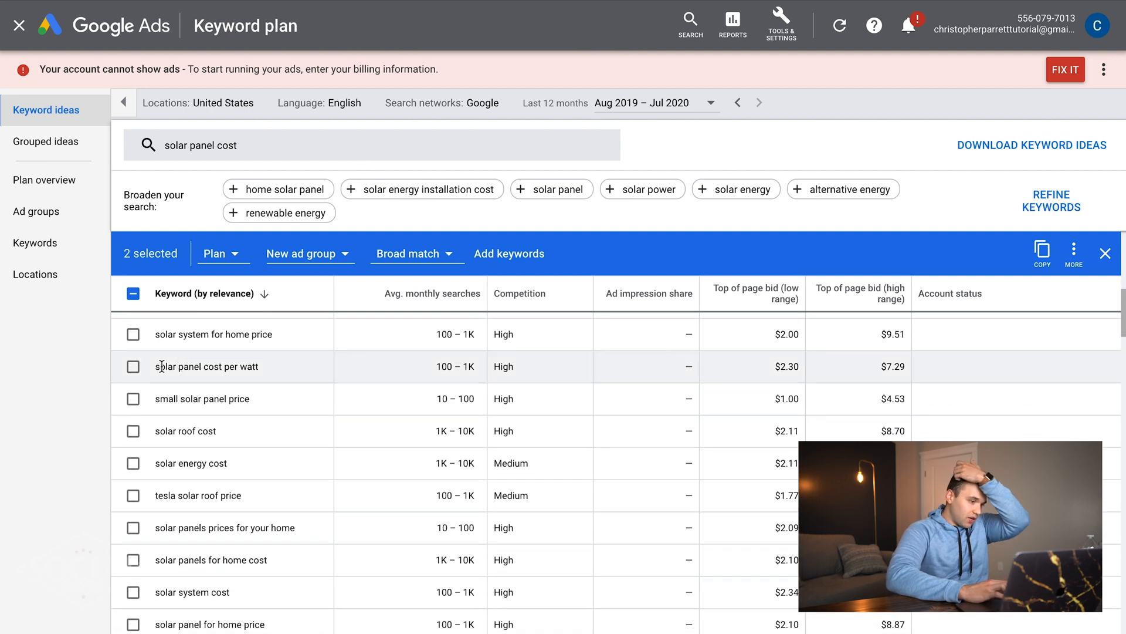
scroll(162, 366, "down", 3)
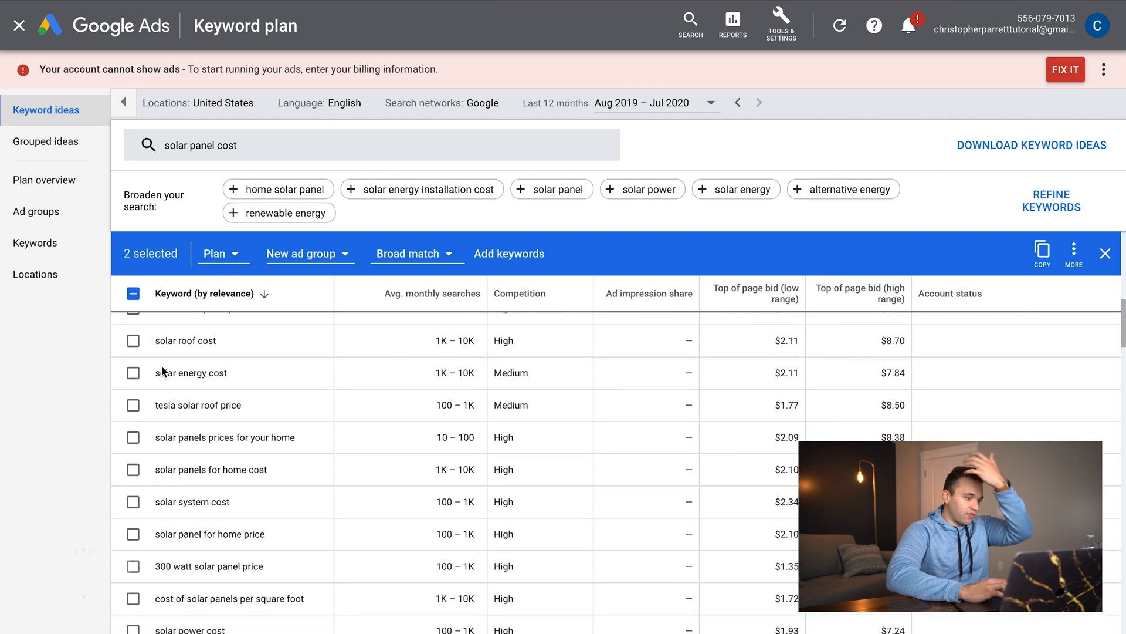
left_click(134, 437)
scroll(158, 474, "down", 2)
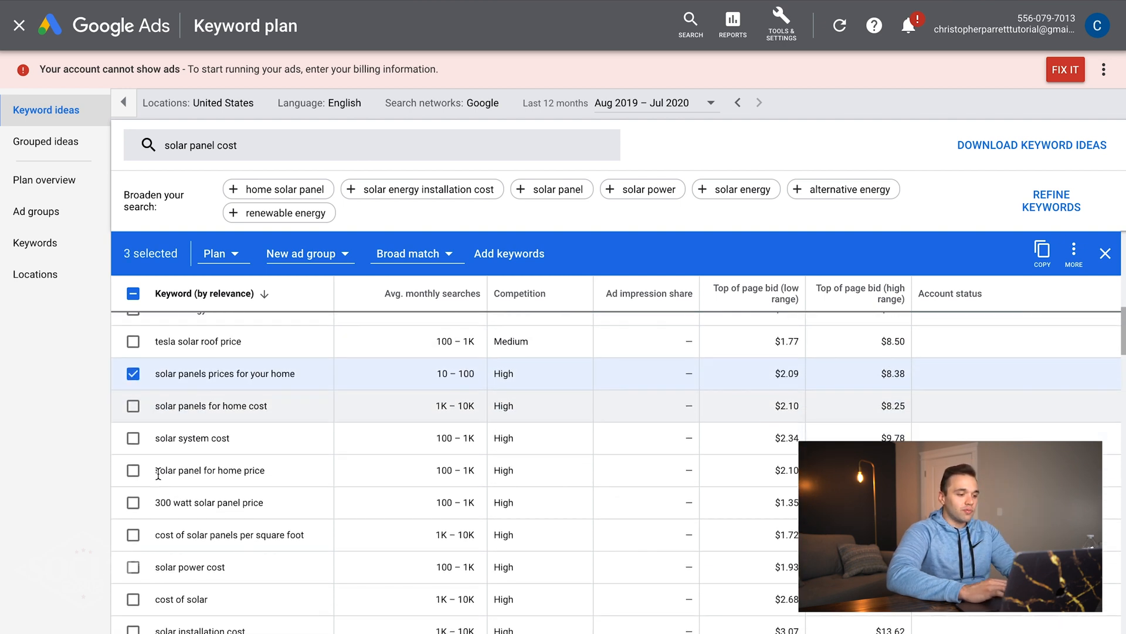
left_click(133, 470)
scroll(133, 472, "up", 6)
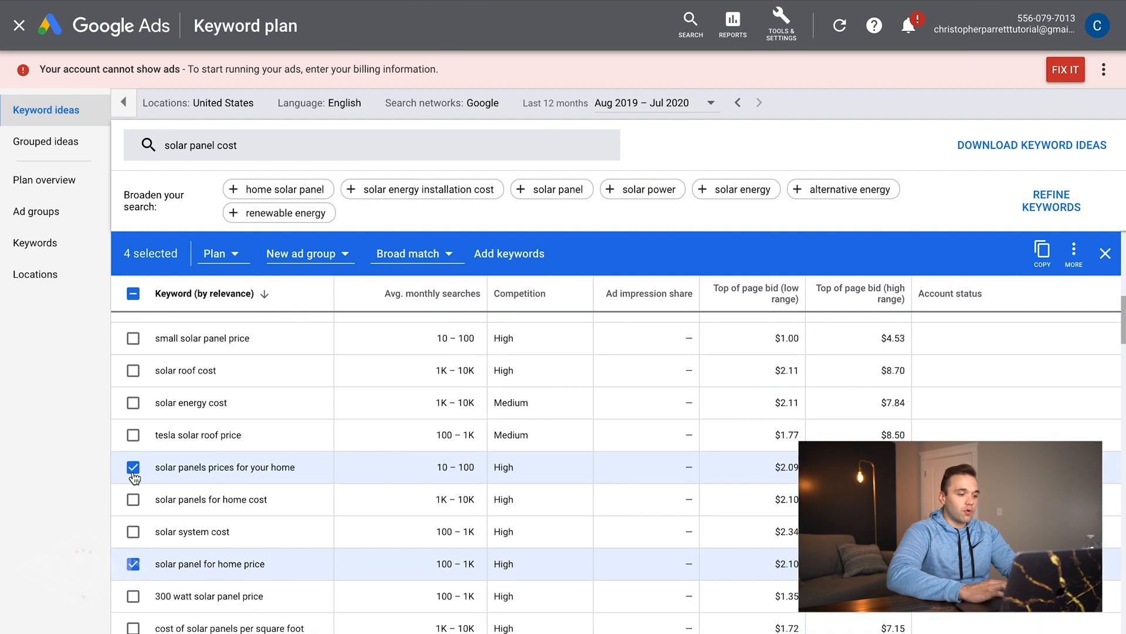
scroll(134, 476, "up", 6)
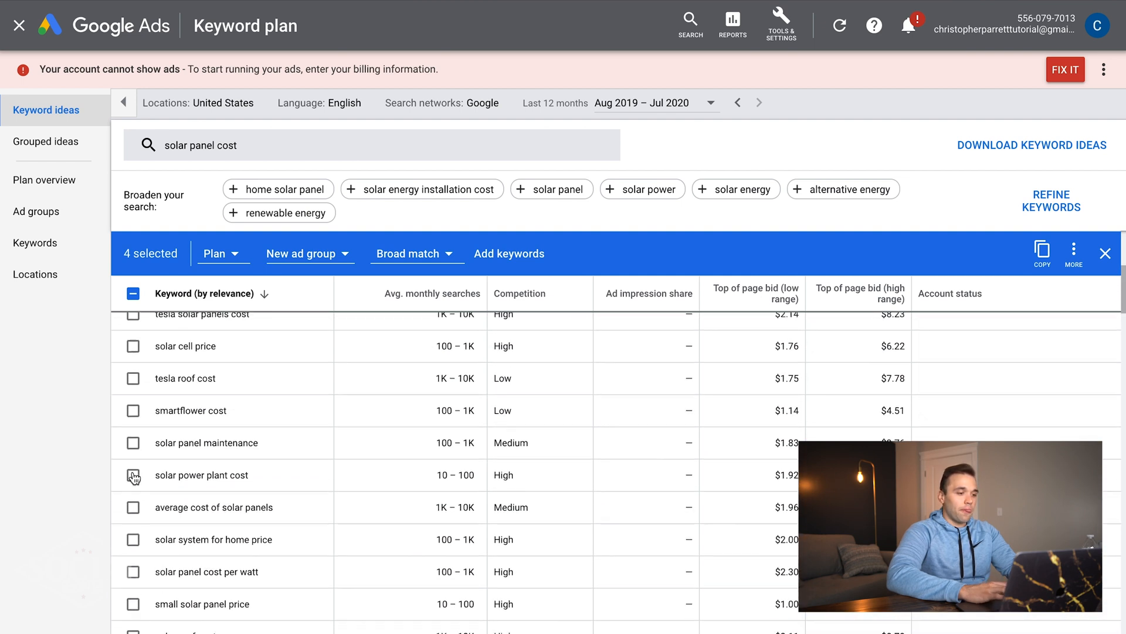
scroll(135, 476, "up", 2)
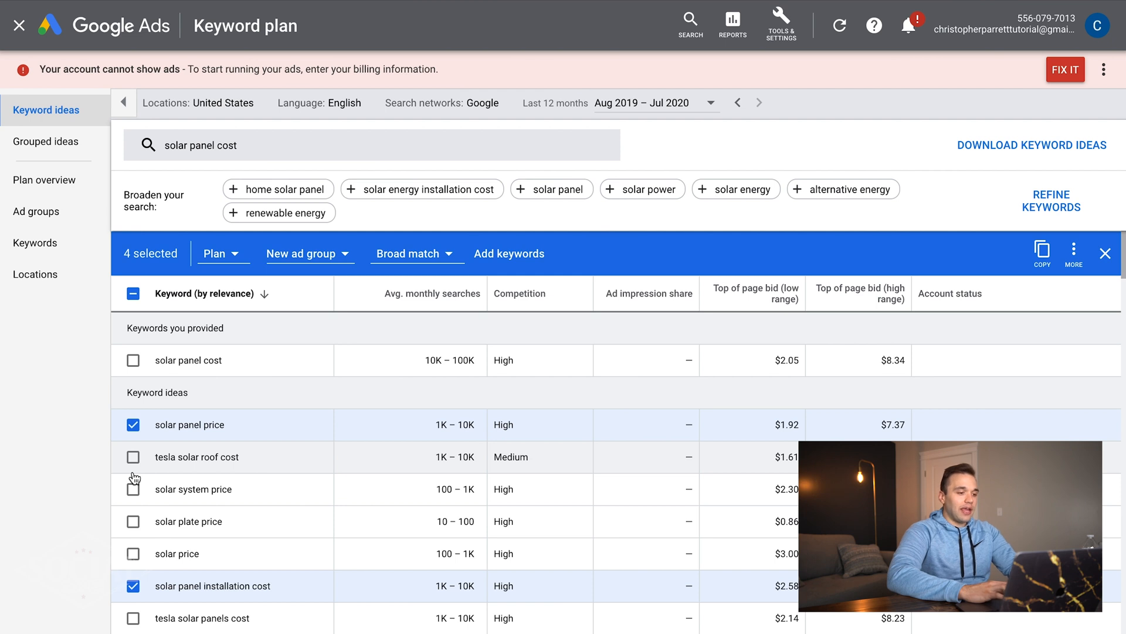
- Cancel the new ad group and select the 'solar panel price' keyword text to copy
left_click(306, 251)
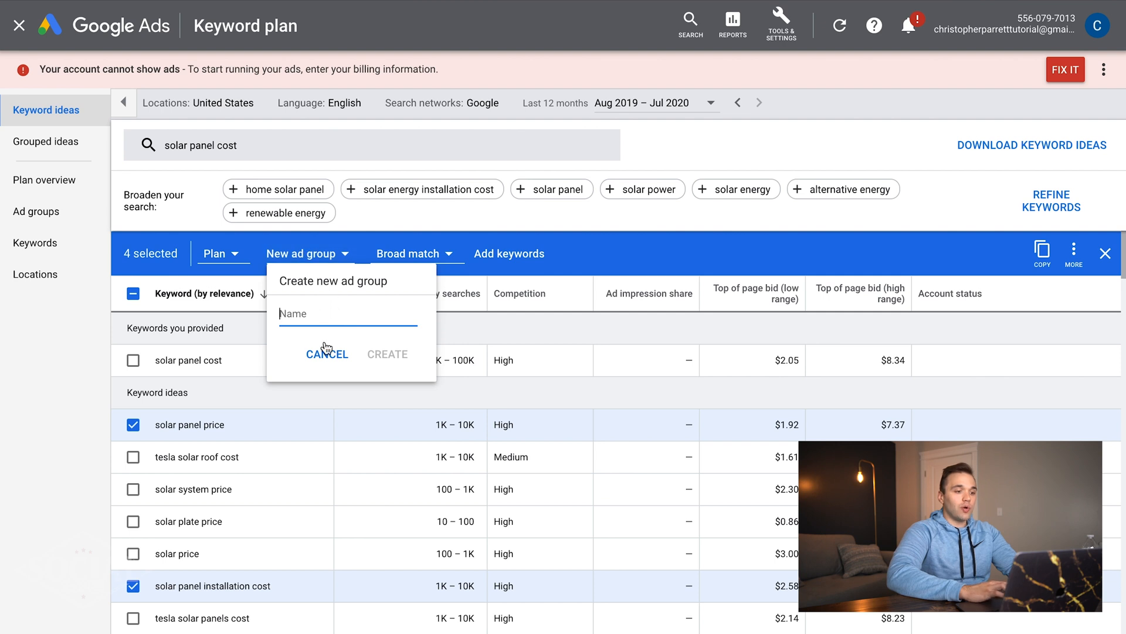
left_click(326, 355)
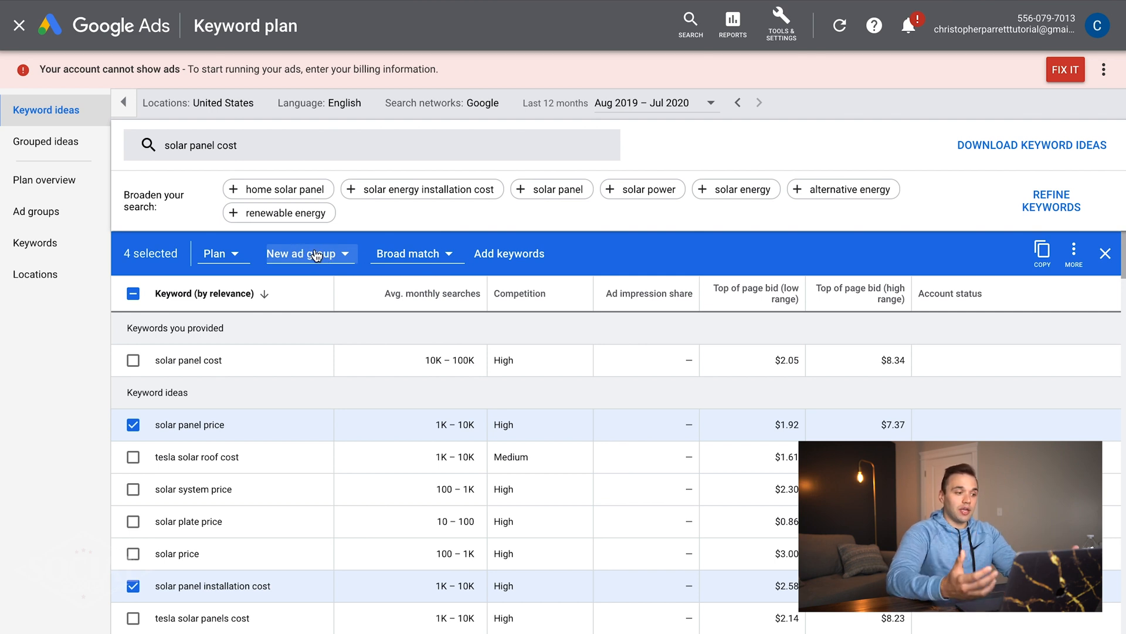
triple_click(204, 424)
key("ctrl+c")
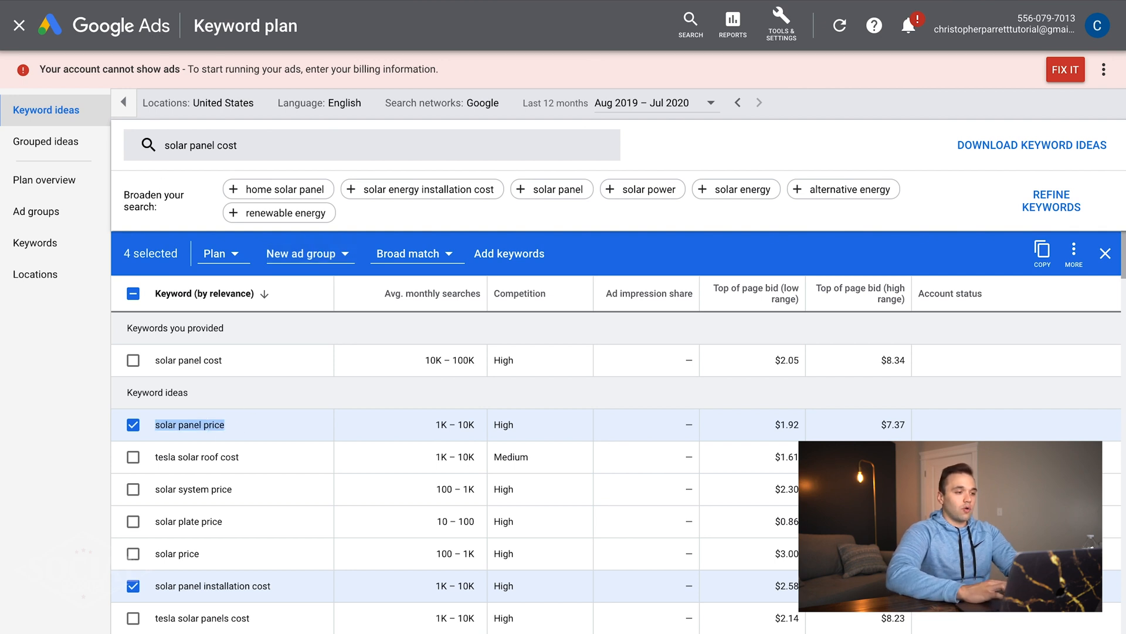
- Open the Solar Panel Cost campaign's ad group and its Search Keywords list
left_click(155, 1)
left_click(76, 136)
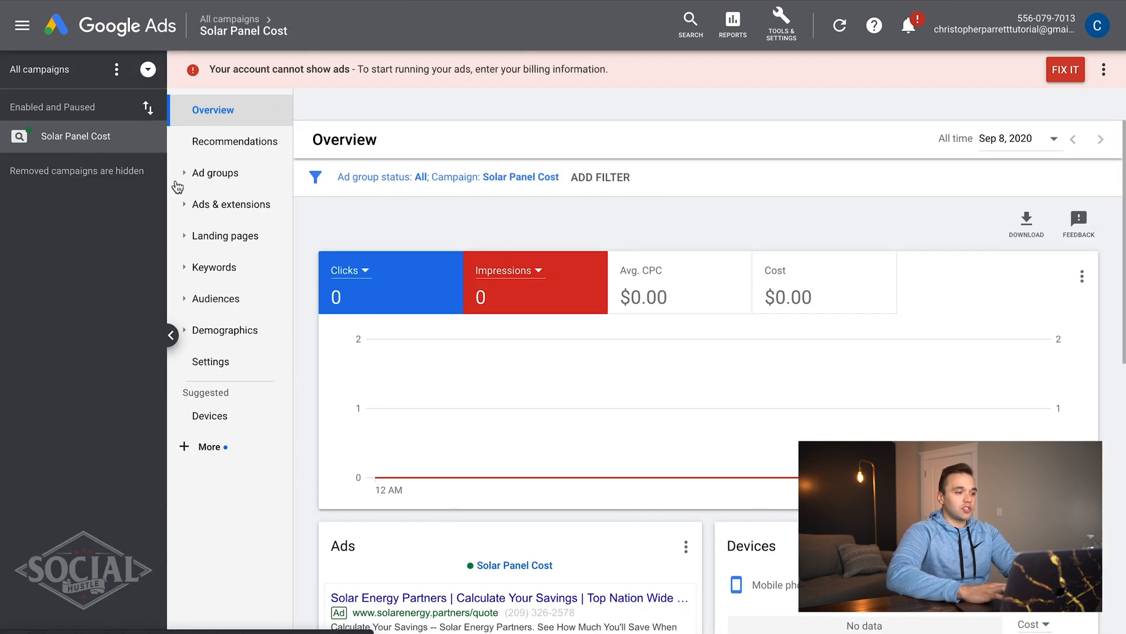
left_click(88, 168)
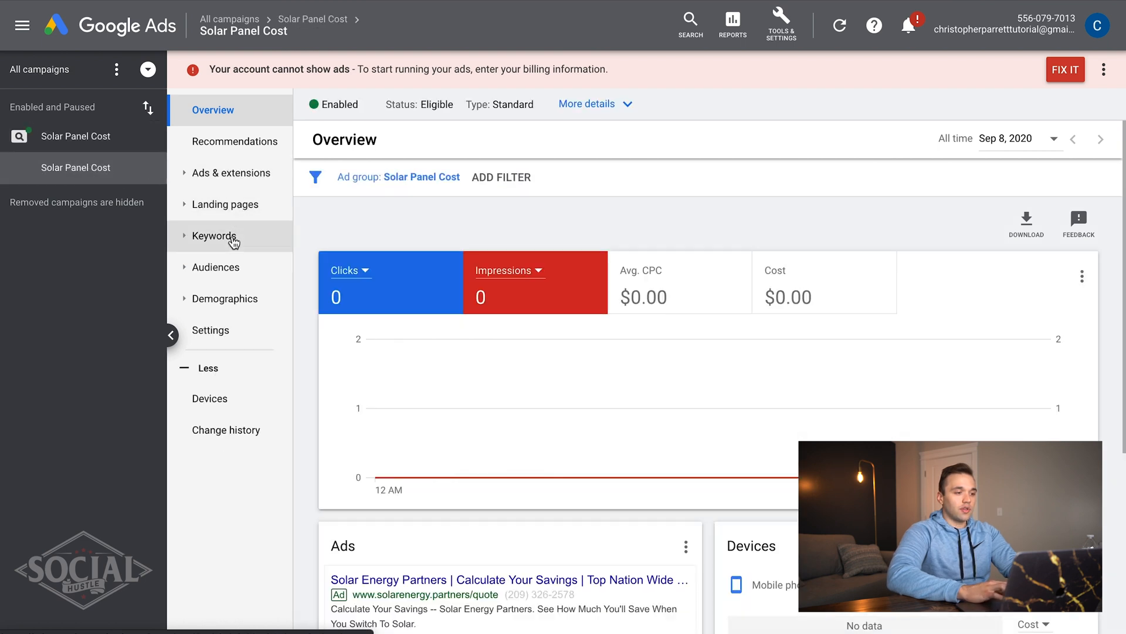
left_click(233, 245)
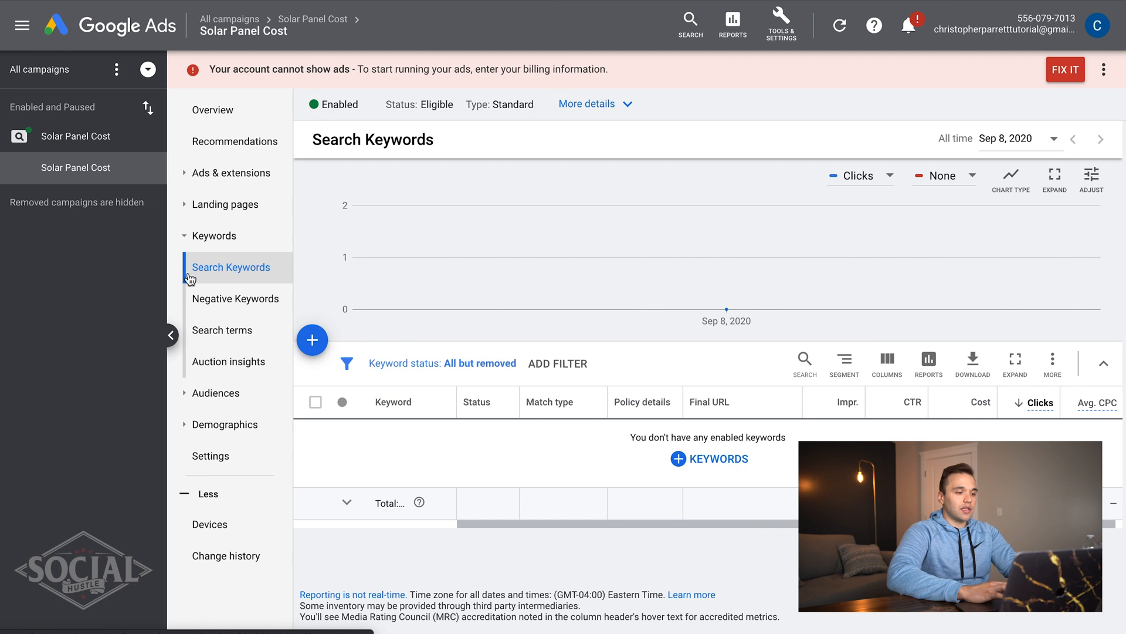
- Start a new keyword list with solar panel price and solar panel installation cost pasted in
left_click(312, 341)
left_click(398, 321)
key("ctrl+v")
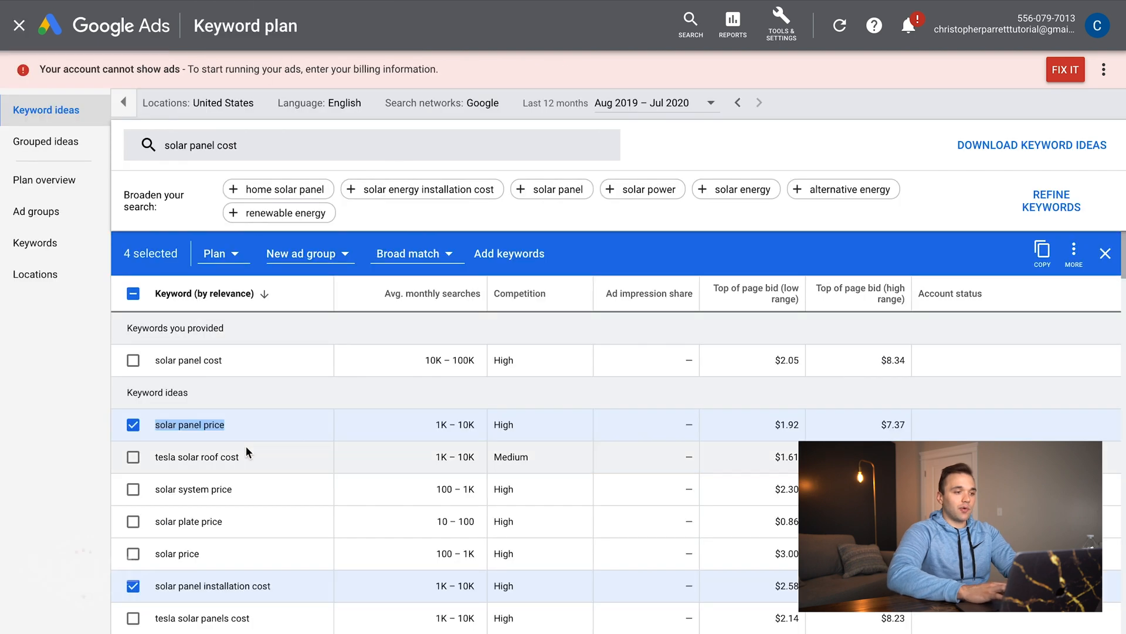
scroll(245, 445, "down", 2)
double_click(214, 463)
triple_click(214, 463)
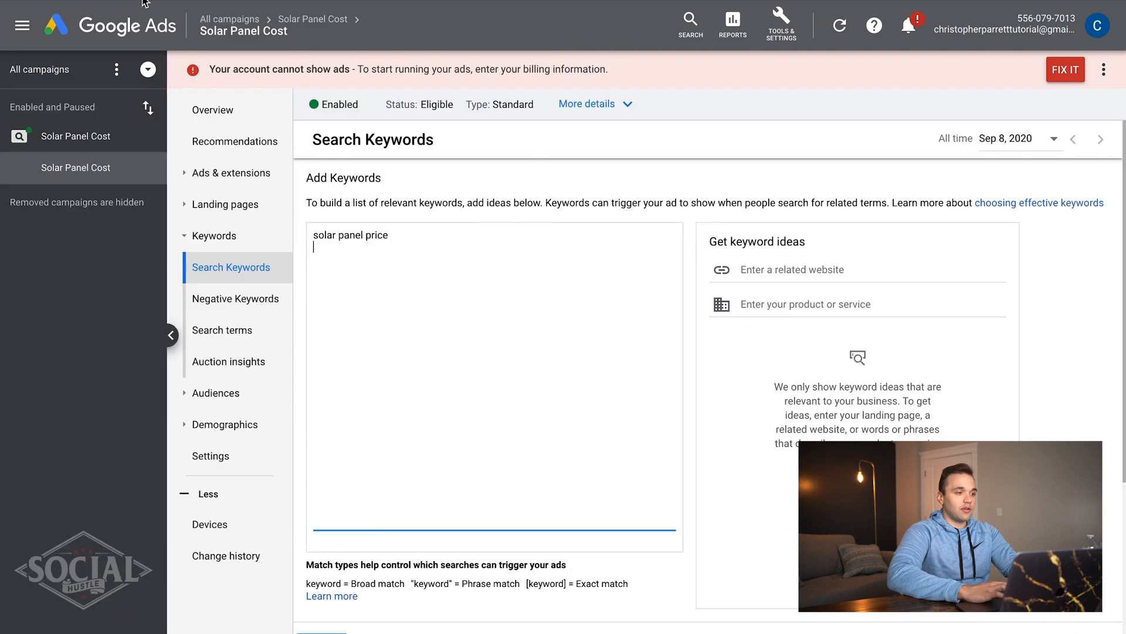
type("solar panel installation cost")
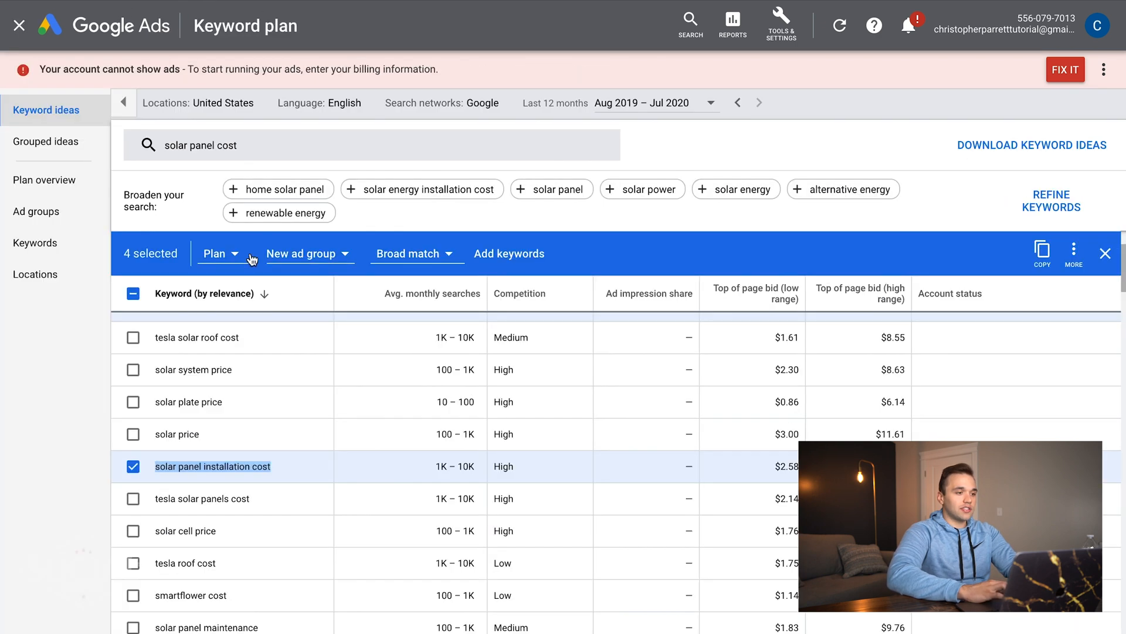
- Paste solar panels prices for your home and the remaining keyword on their own lines
scroll(245, 466, "down", 5)
scroll(245, 465, "down", 4)
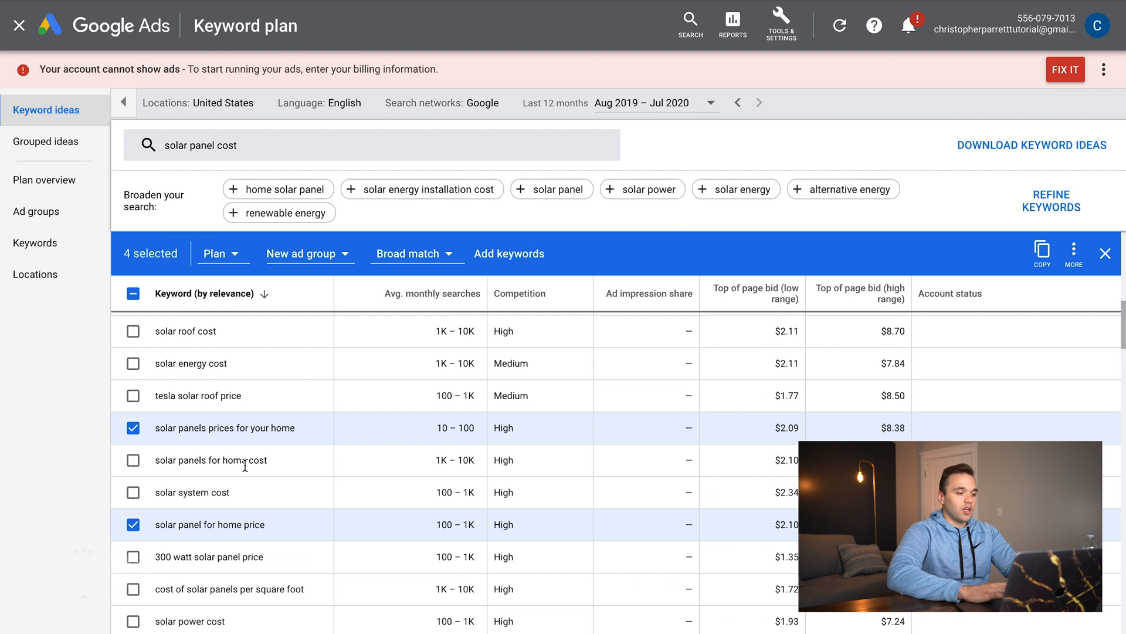
triple_click(210, 424)
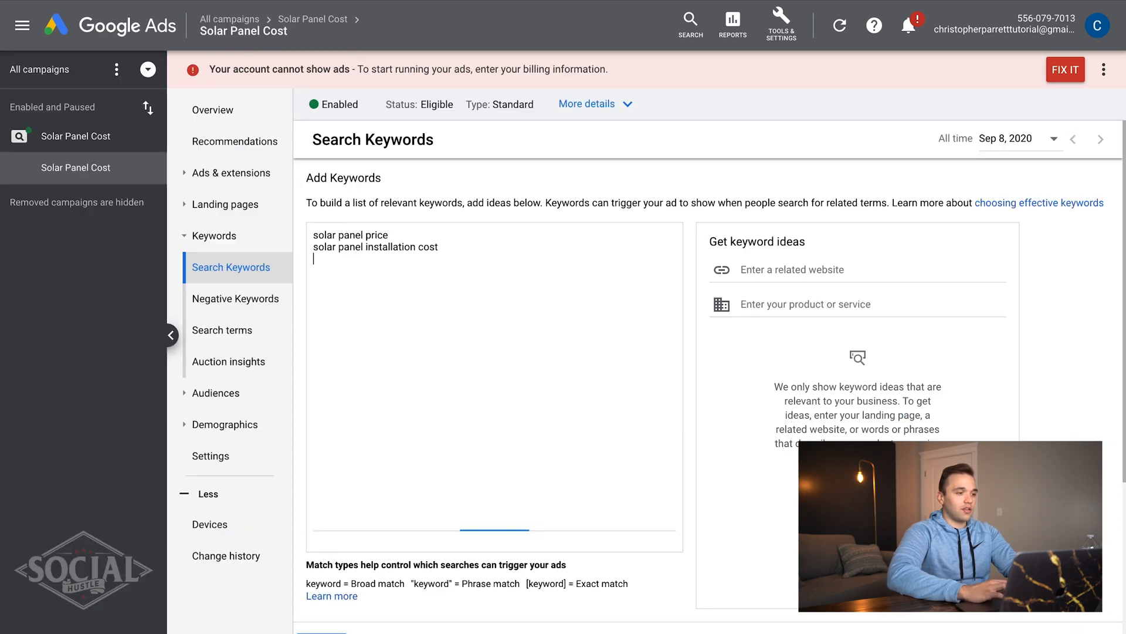
type("solar panels prices for your home")
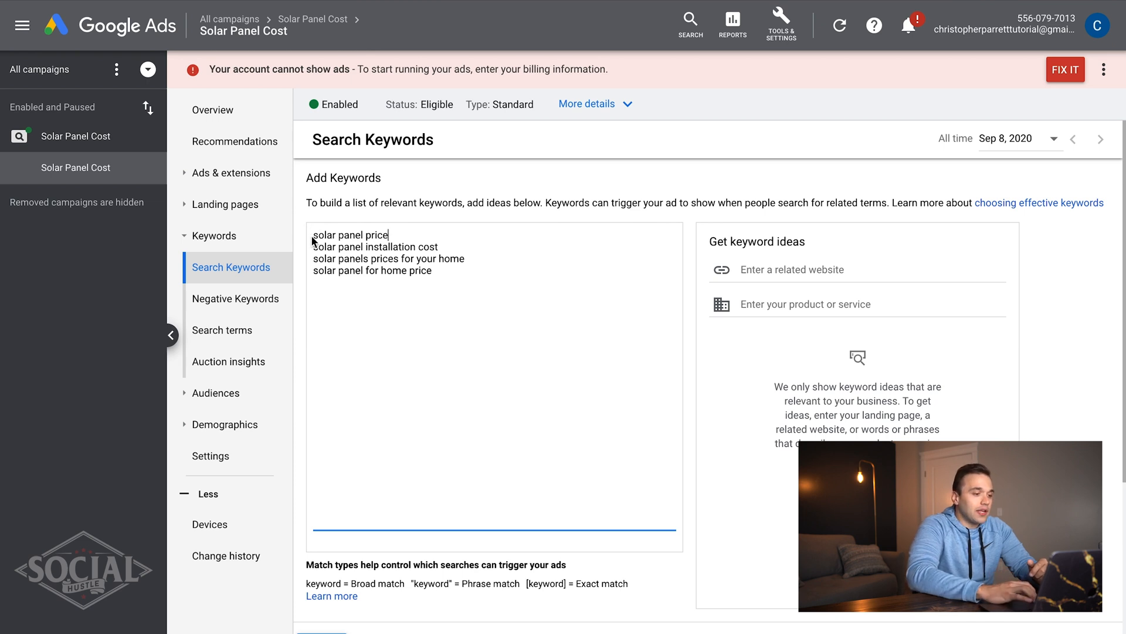
scroll(401, 417, "down", 2)
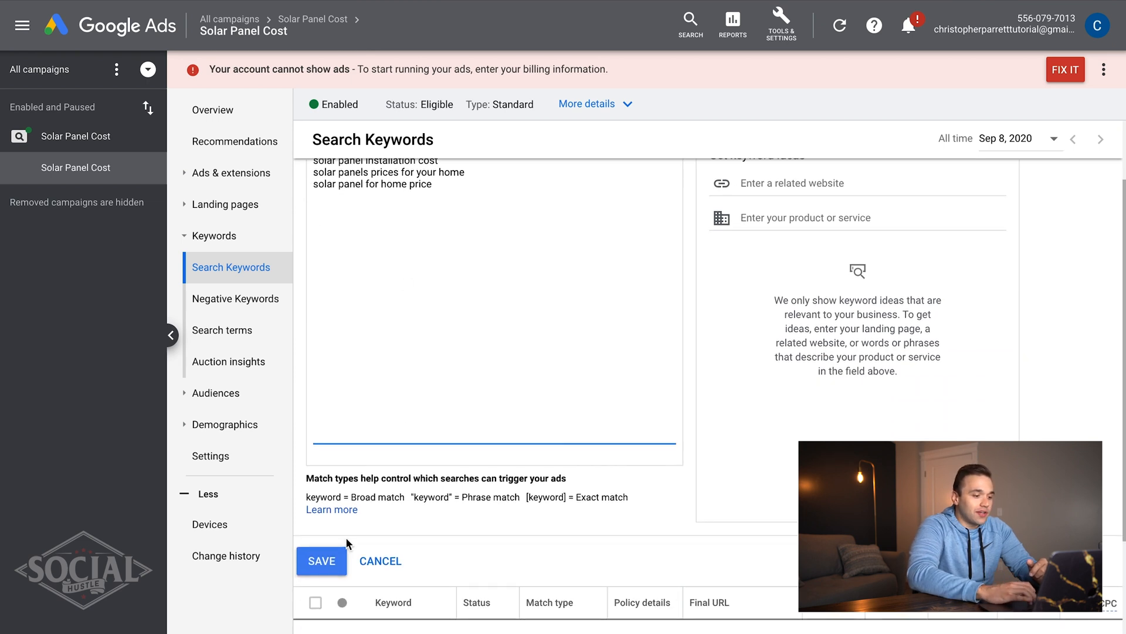
scroll(428, 300, "up", 2)
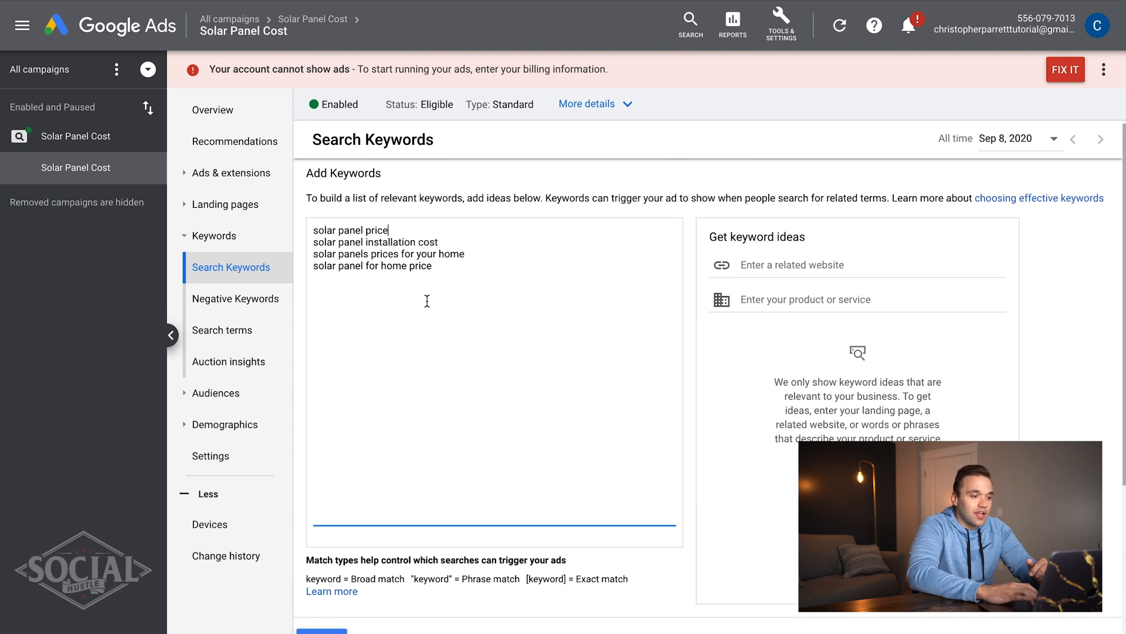
left_click(385, 230)
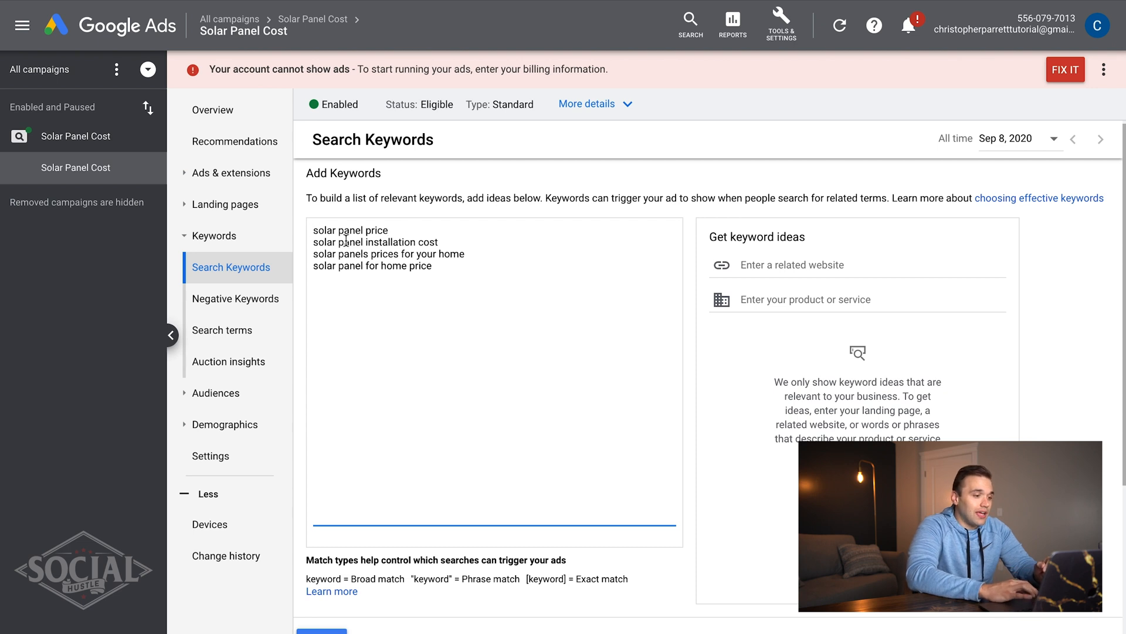
- Turn the first keyword into the modified broad match '+solar +panel +price'
type("+")
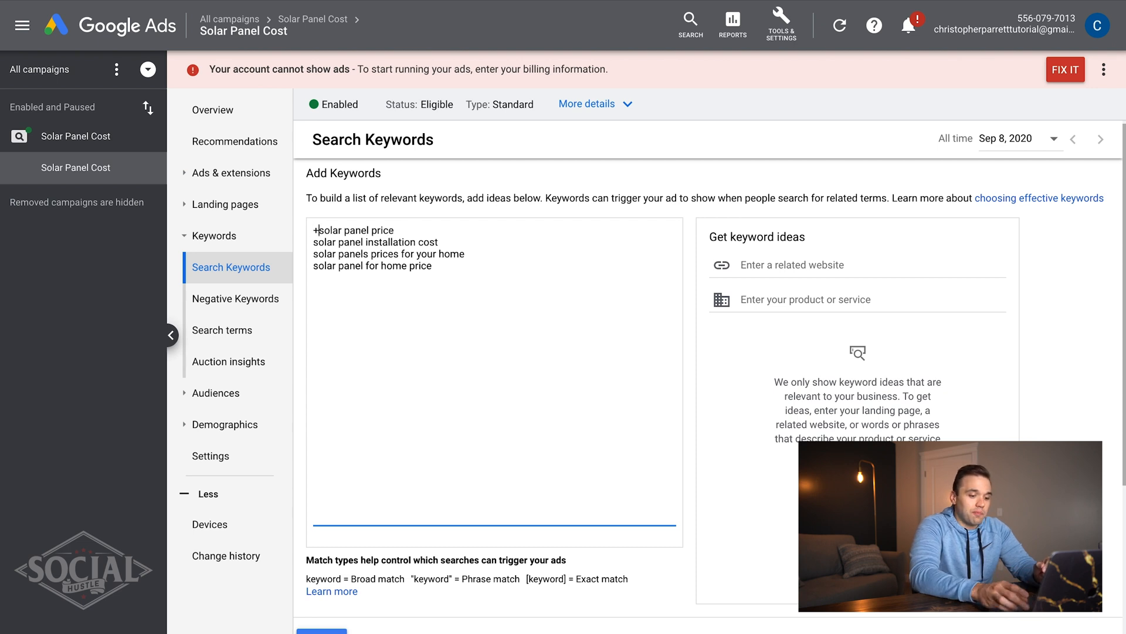
left_click(346, 230)
type("+")
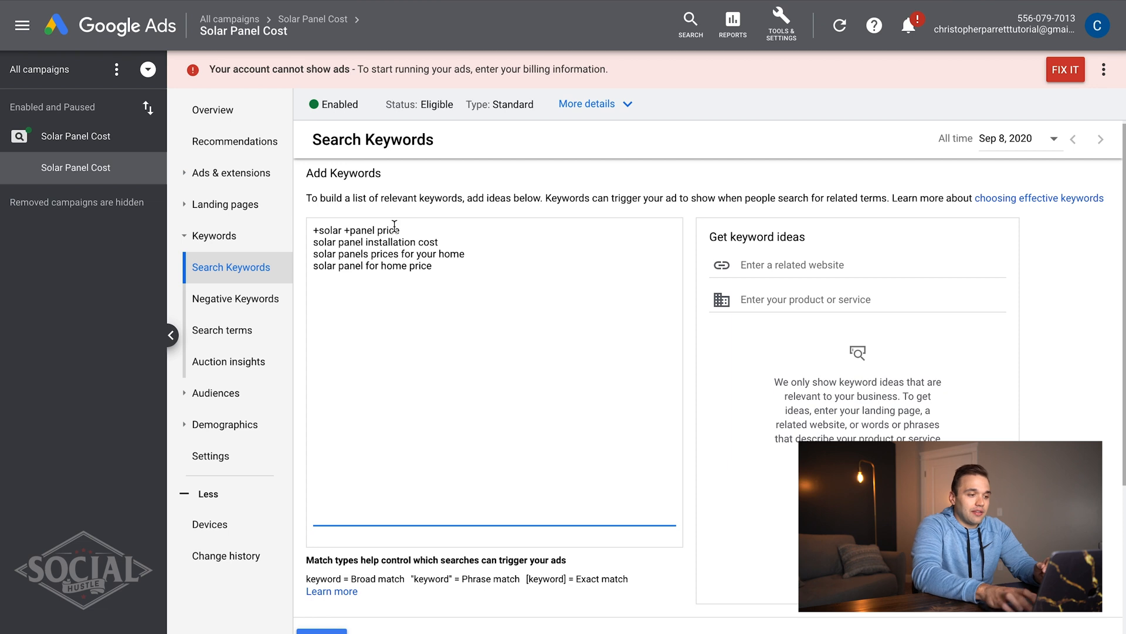
type("+")
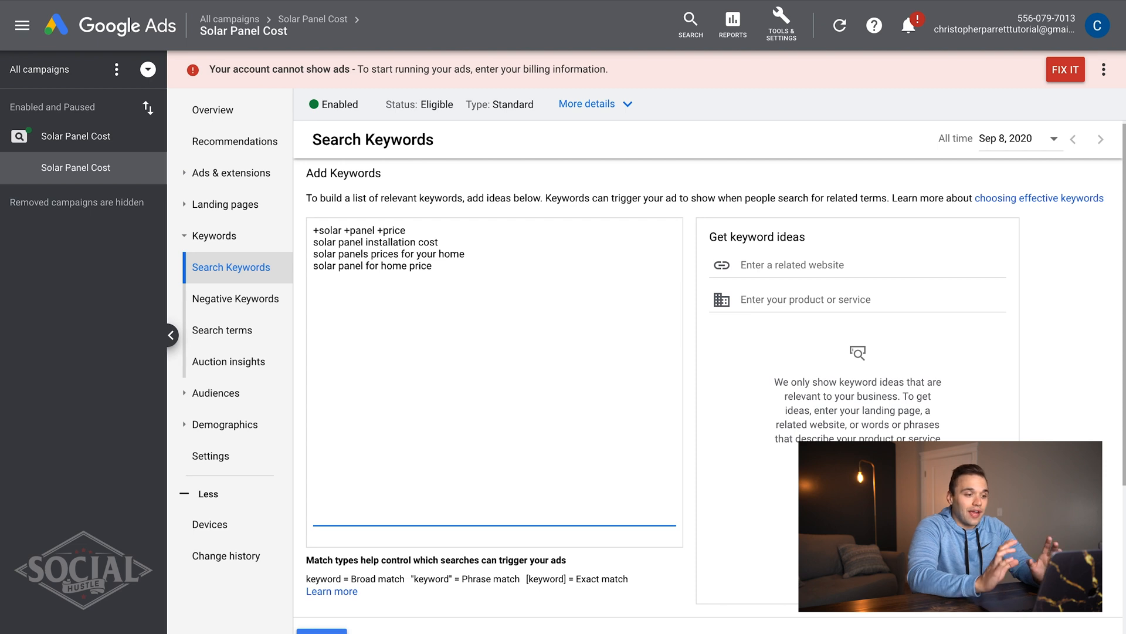
left_click(469, 241)
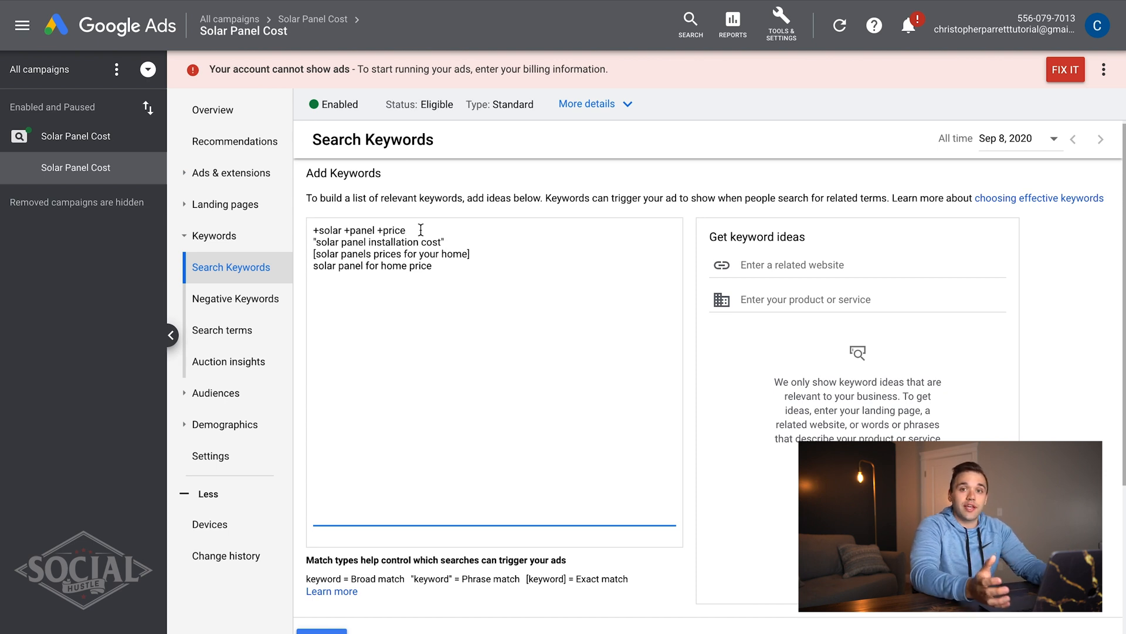
left_click(458, 244)
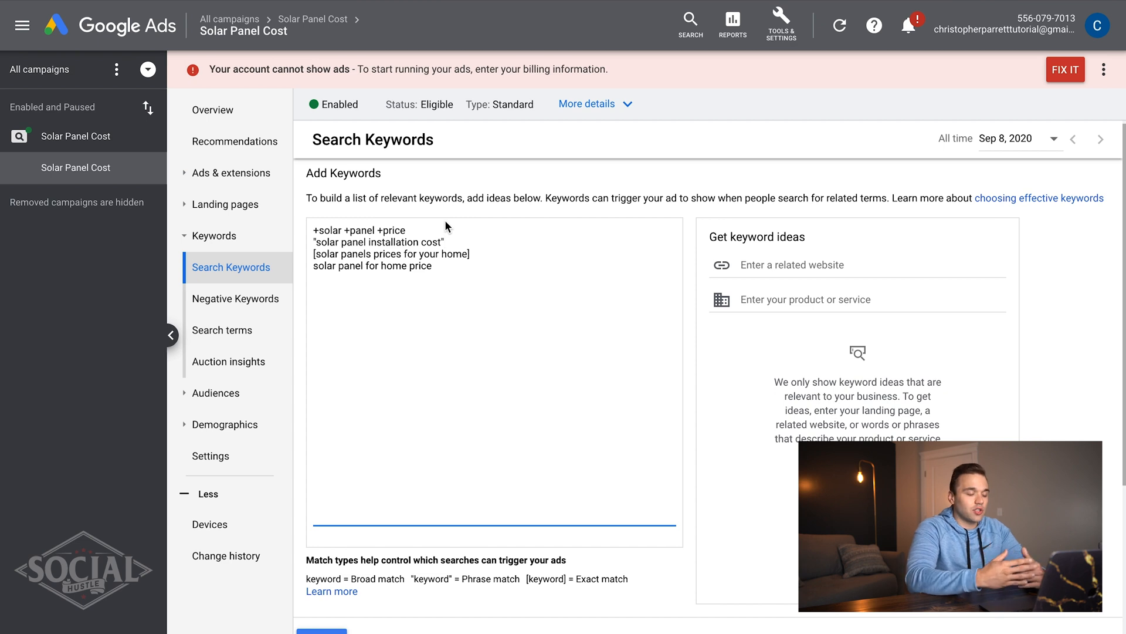
mouse_move(298, 615)
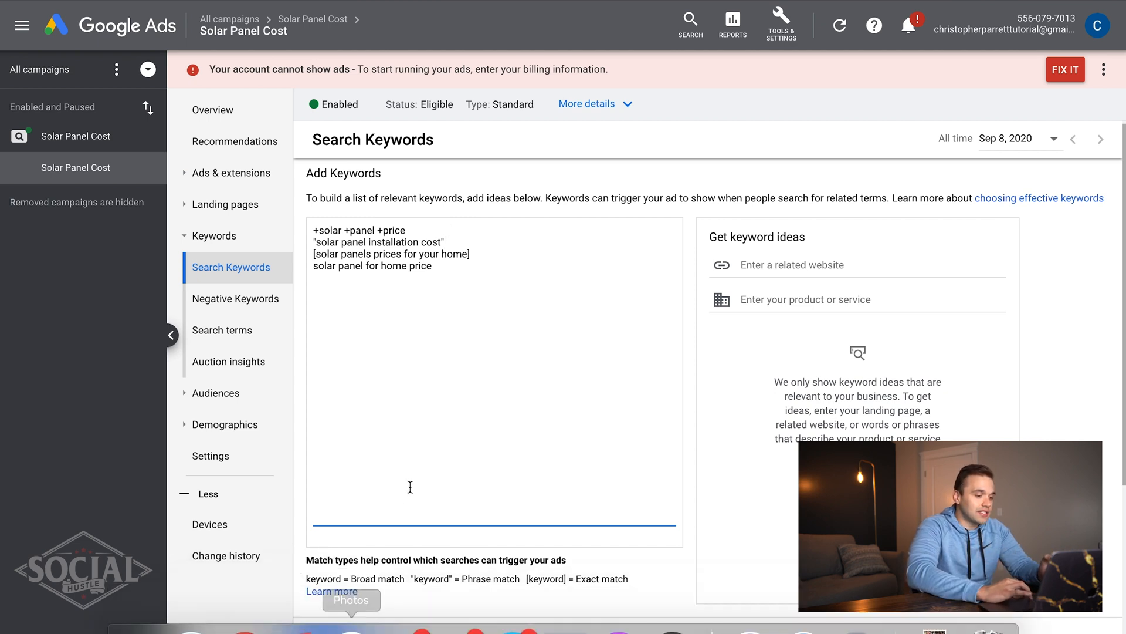
- Save the new keywords and pause the 'solar panel for home price' keyword
scroll(410, 486, "down", 1)
left_click(322, 595)
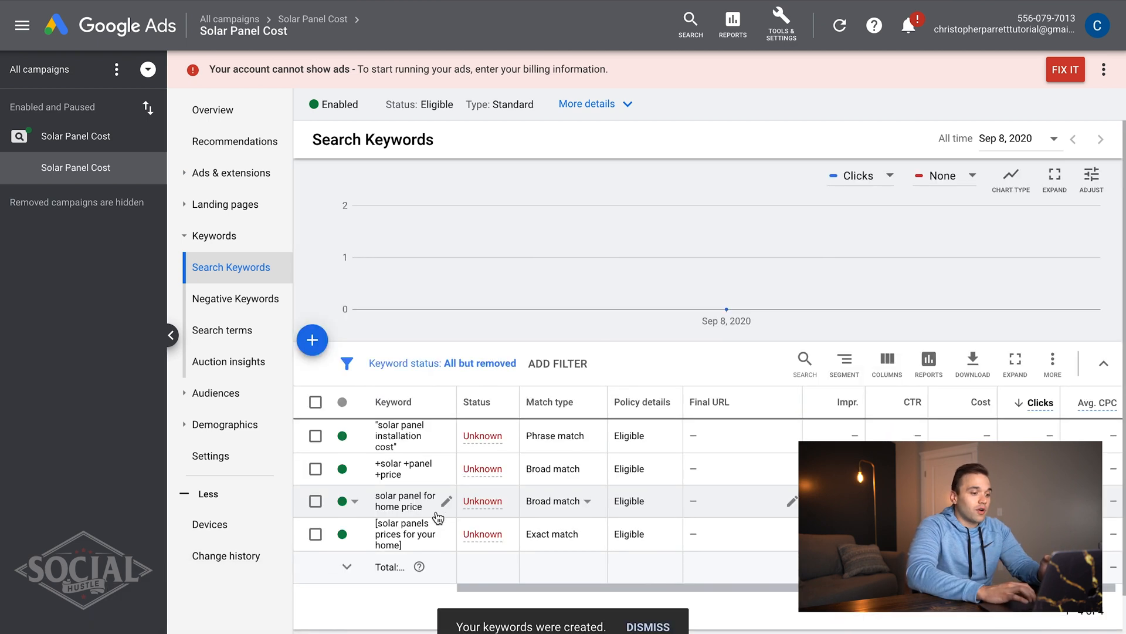
left_click(355, 501)
left_click(361, 531)
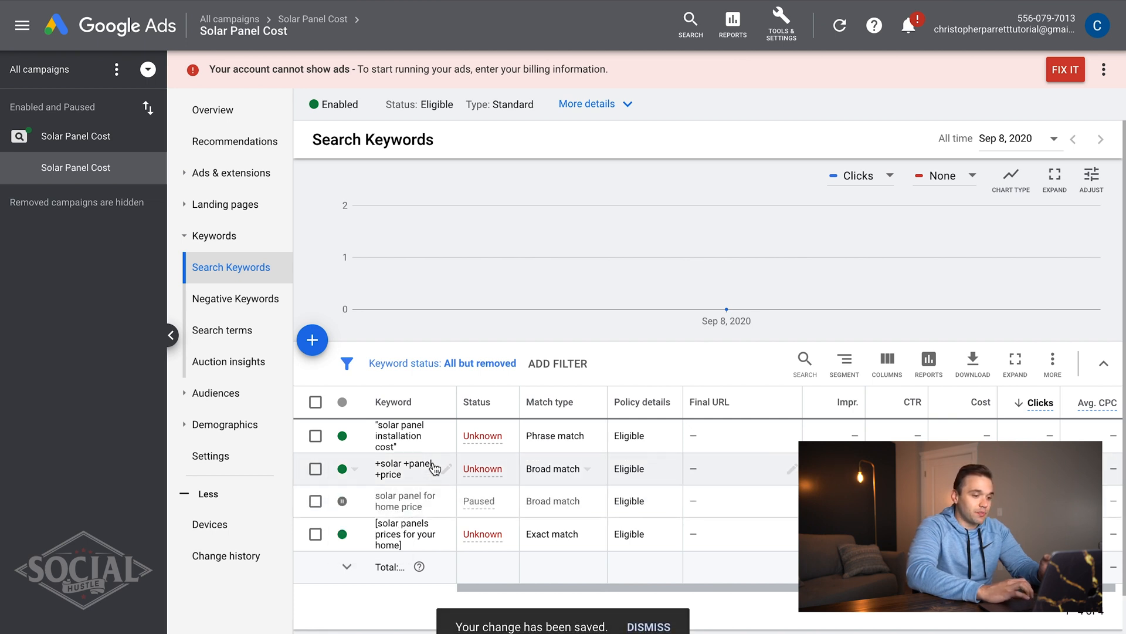
- Edit the responsive search ad and delete its 'free-quote' display path
left_click(246, 173)
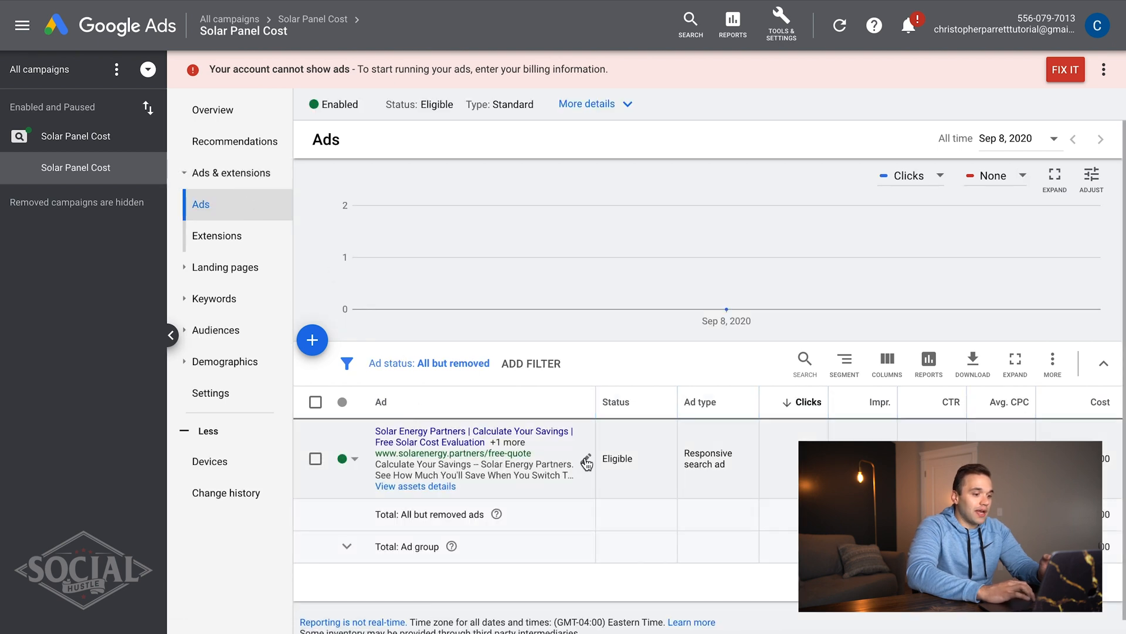
left_click(584, 458)
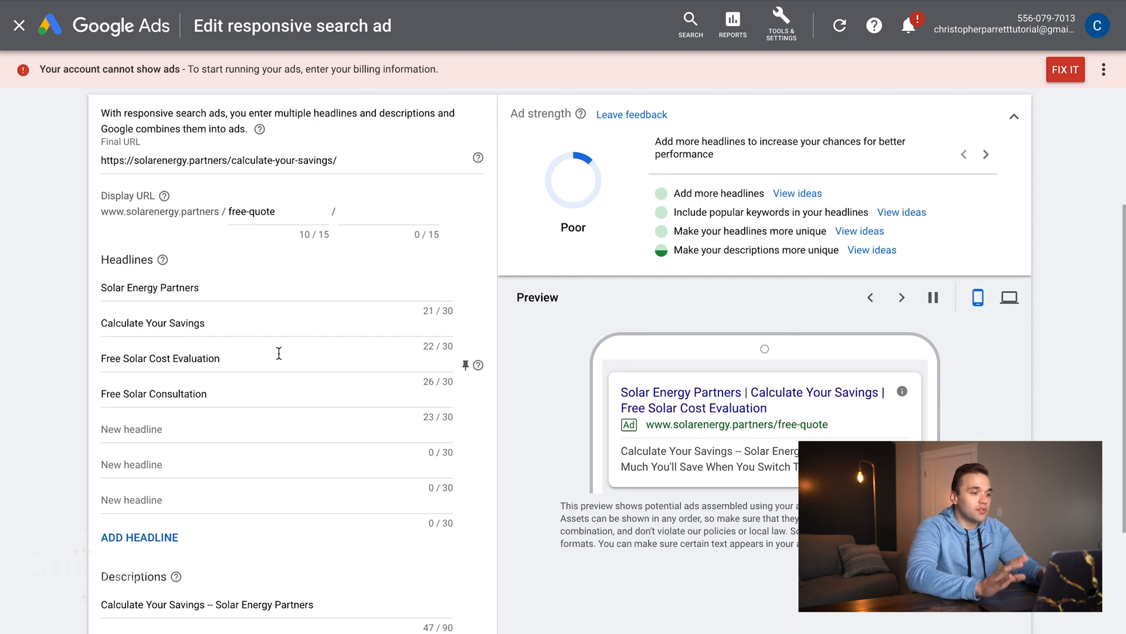
left_click(244, 210)
double_click(245, 210)
key("BackSpace")
left_click(359, 166)
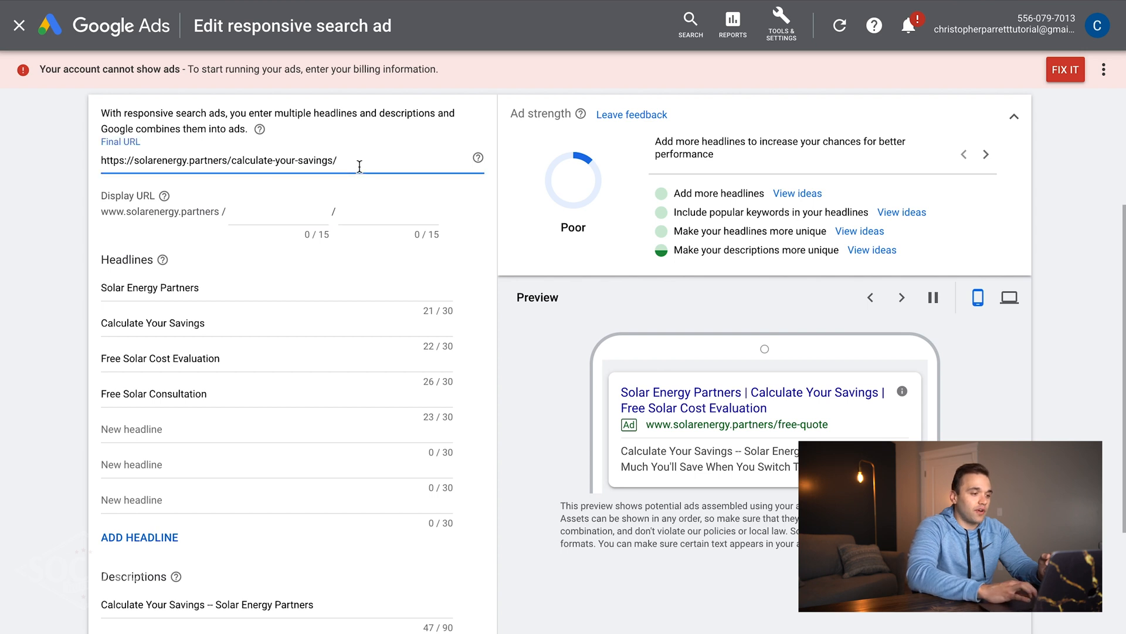
triple_click(359, 166)
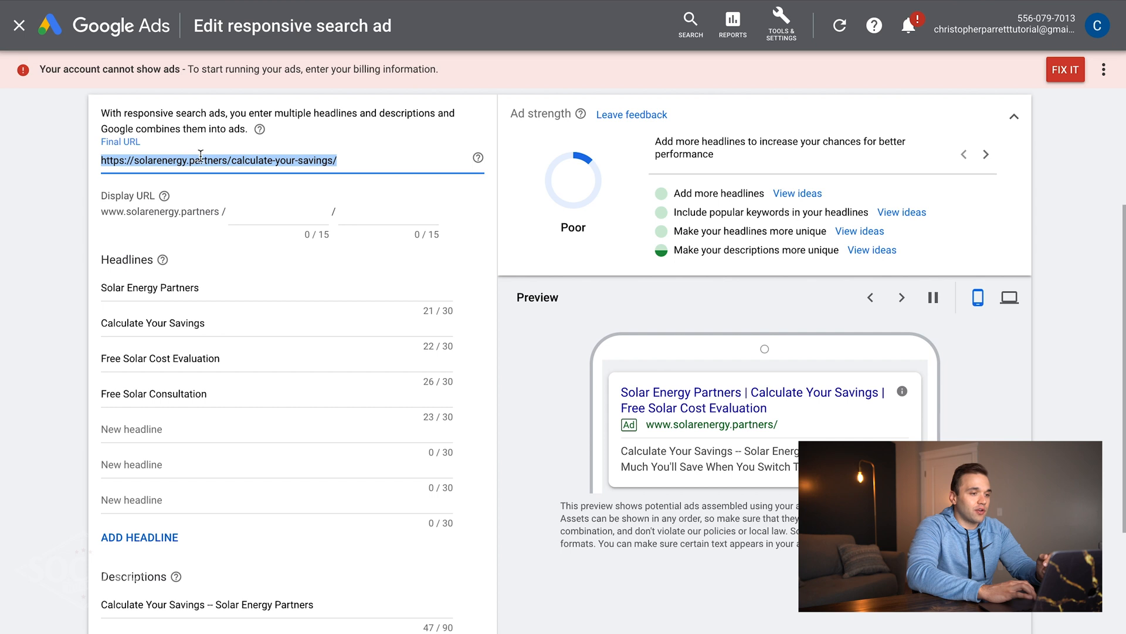
left_click(350, 161)
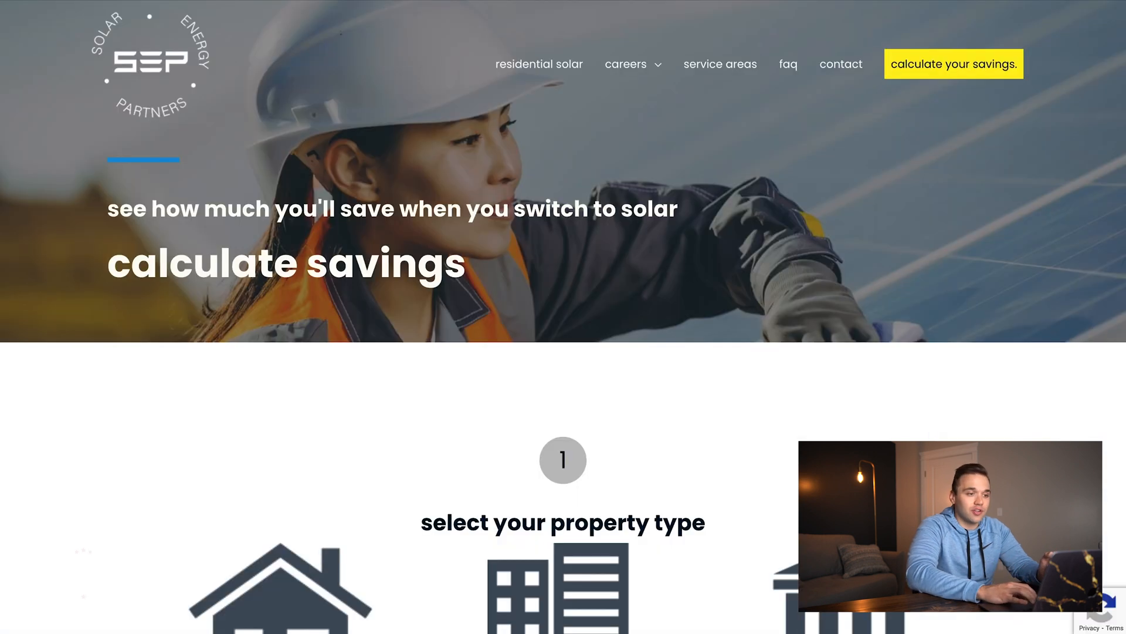
left_click(185, 66)
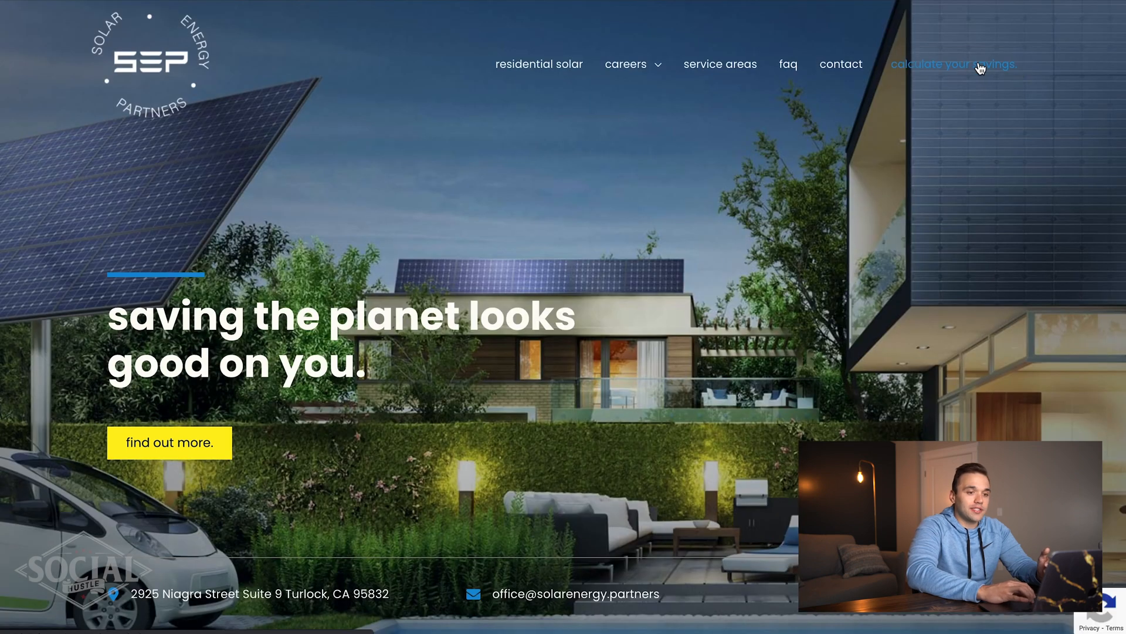
left_click(981, 69)
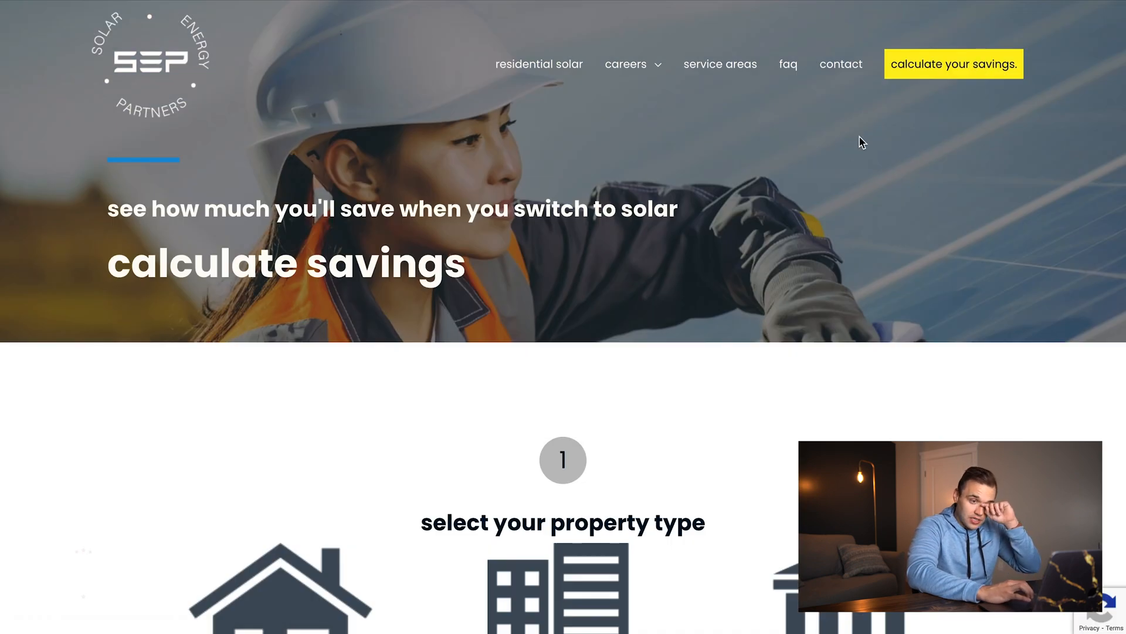
scroll(868, 135, "down", 3)
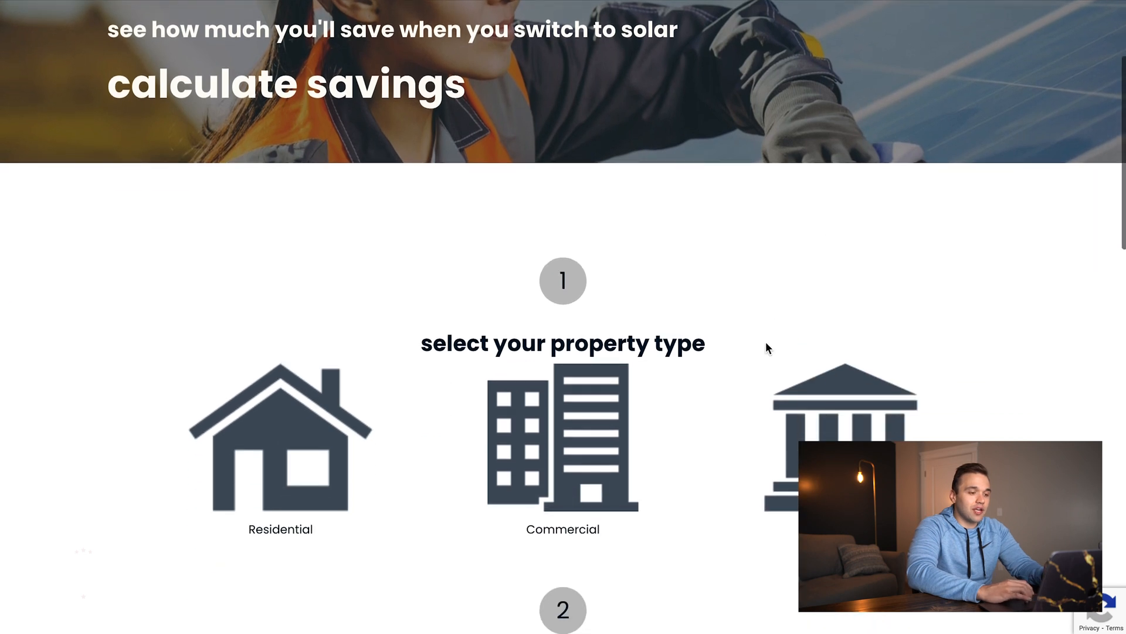
scroll(763, 363, "down", 4)
scroll(761, 368, "down", 4)
scroll(762, 368, "up", 10)
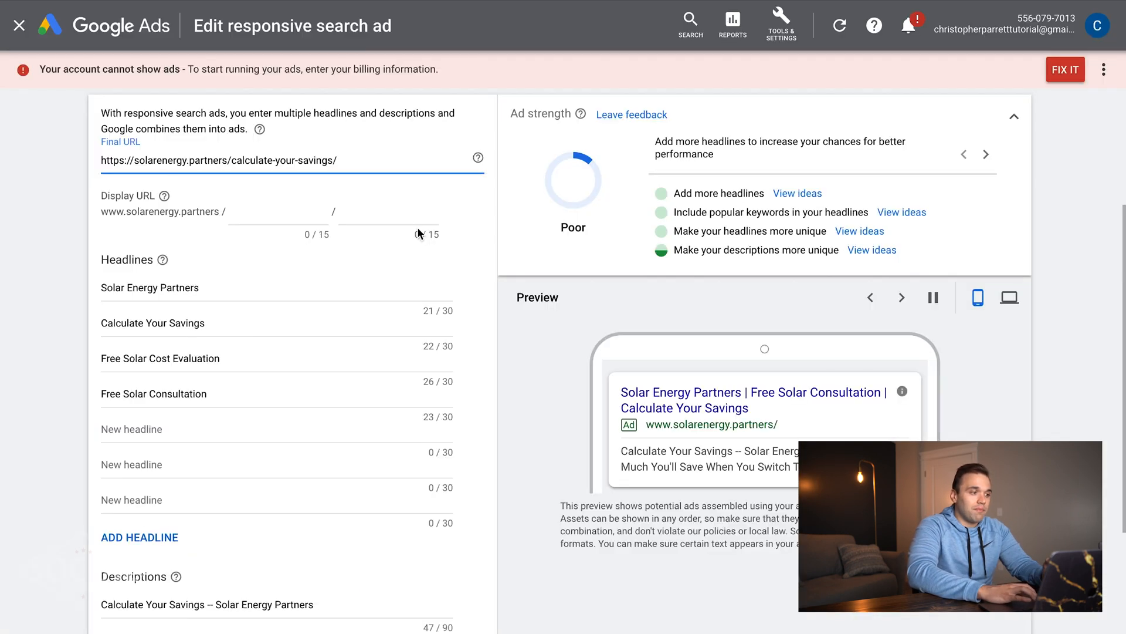
- Replace the placeholder first display path with 'free-quote' and save the ad
left_click(287, 216)
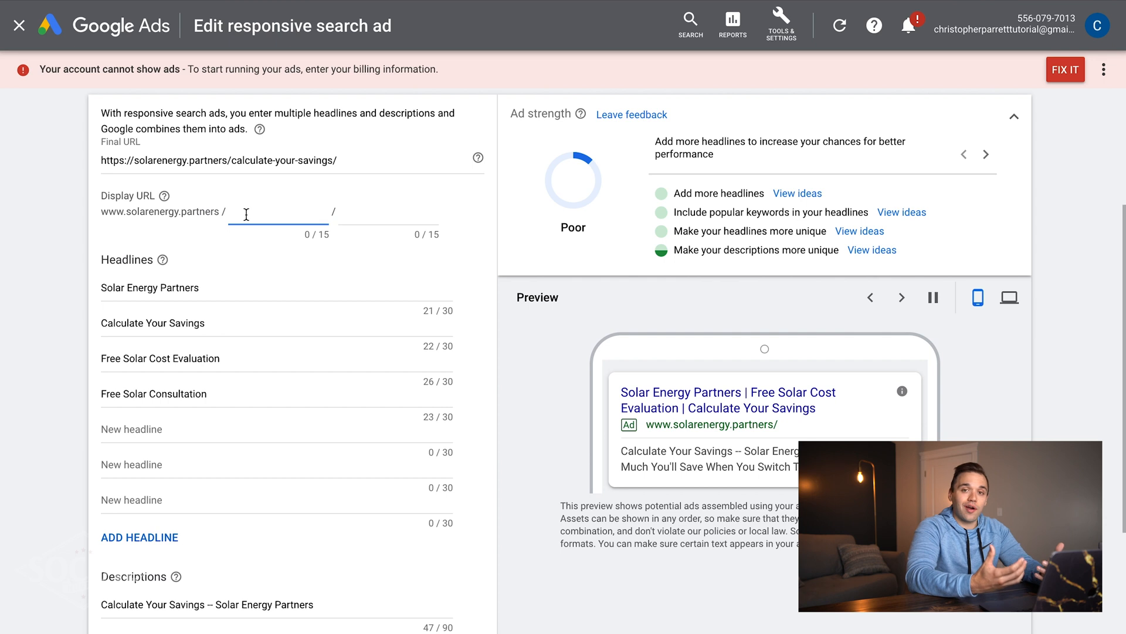
type("jadshflhasdlf")
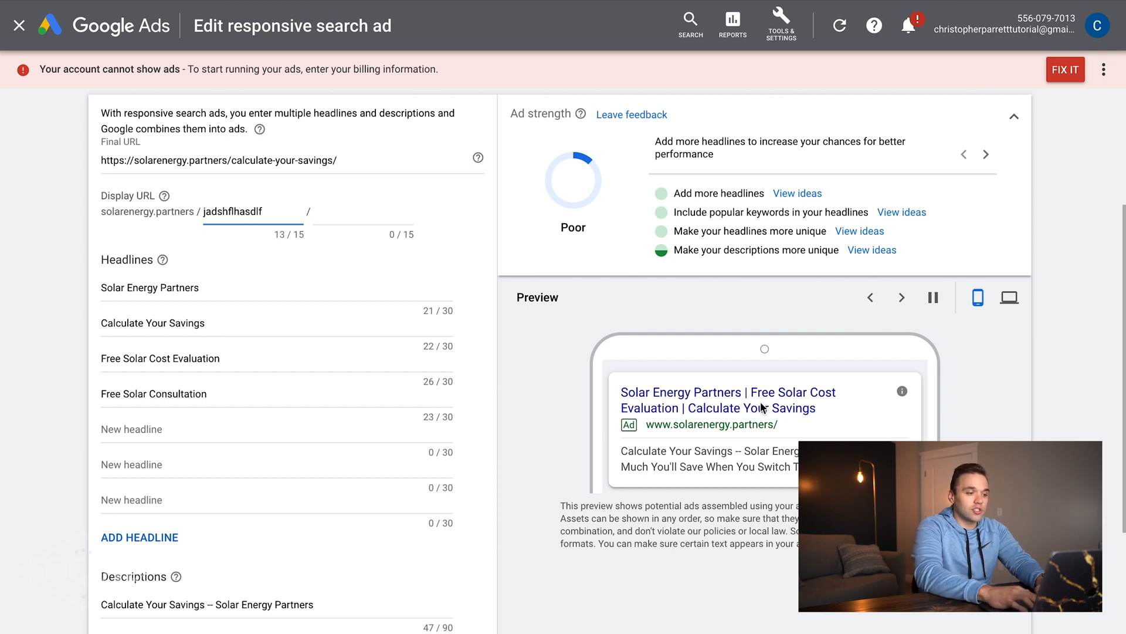
left_click(794, 442)
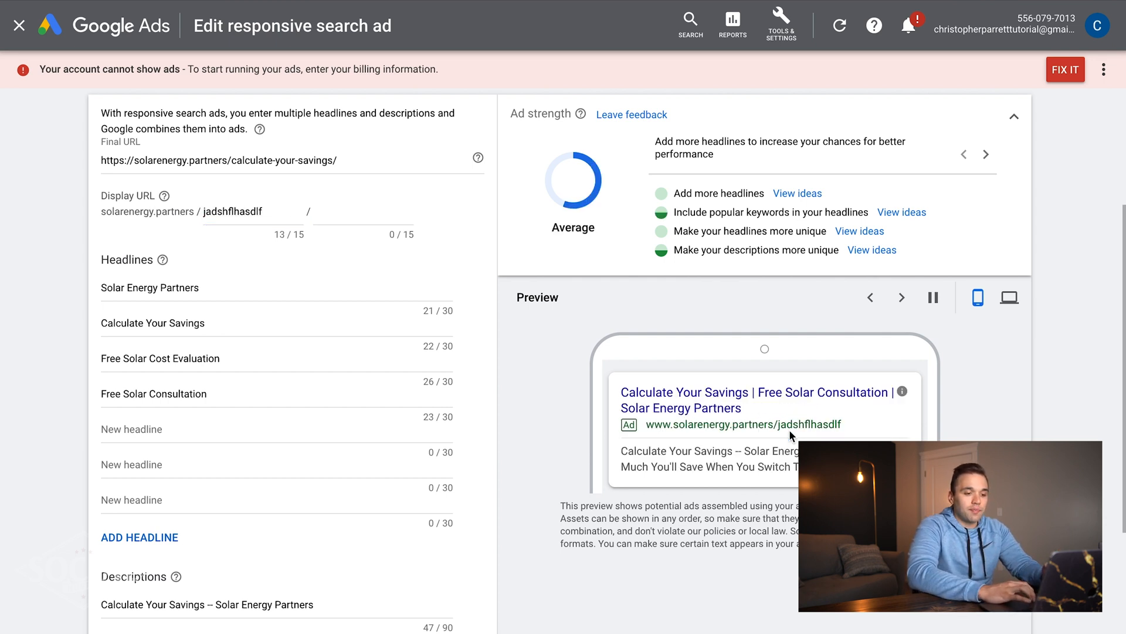
double_click(258, 212)
type("fre-quote")
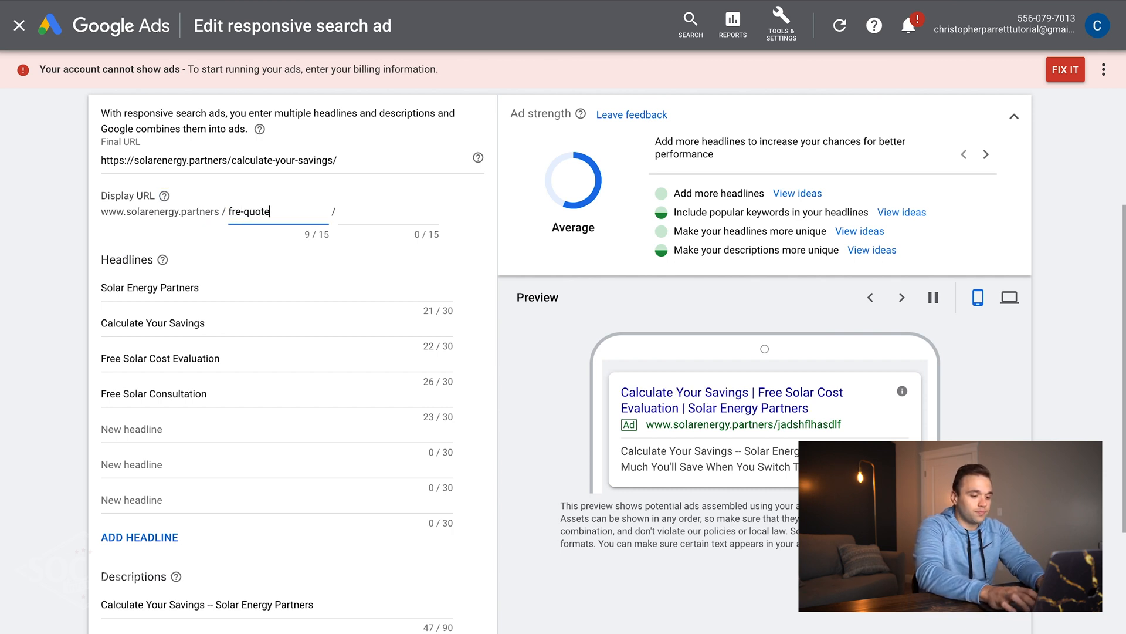
key("Left")
key("Left")
key("Left")
key("Left")
key("Left")
key("Left")
type("e")
left_click(826, 440)
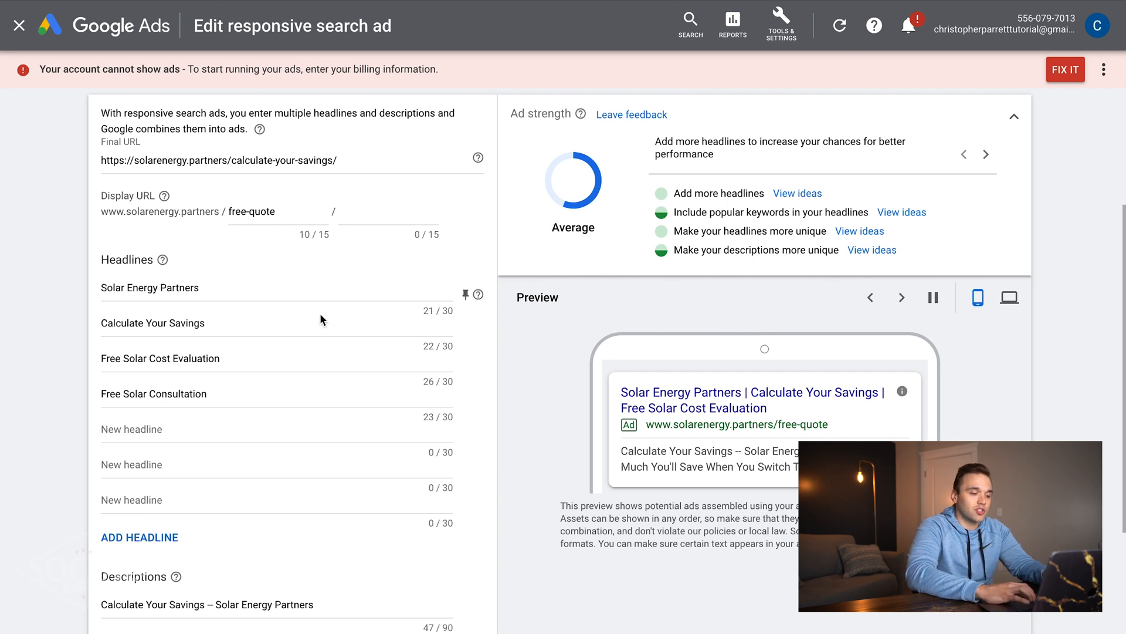
scroll(321, 309, "down", 3)
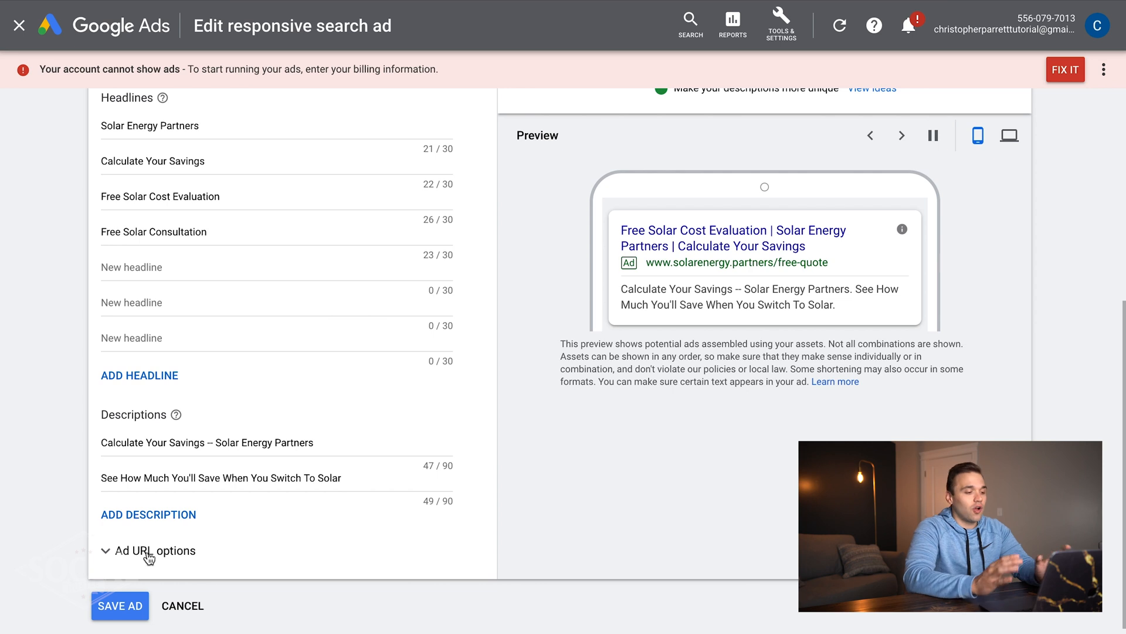
left_click(121, 607)
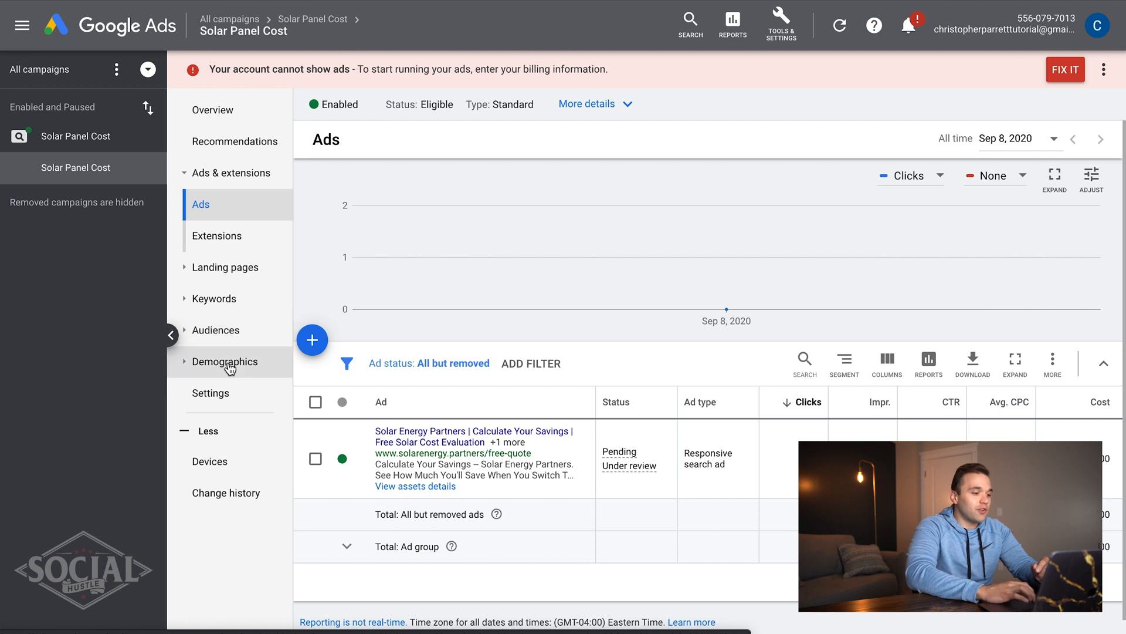
- Under Devices, set the Mobile phones bid adjustment to a 100% decrease
left_click(223, 469)
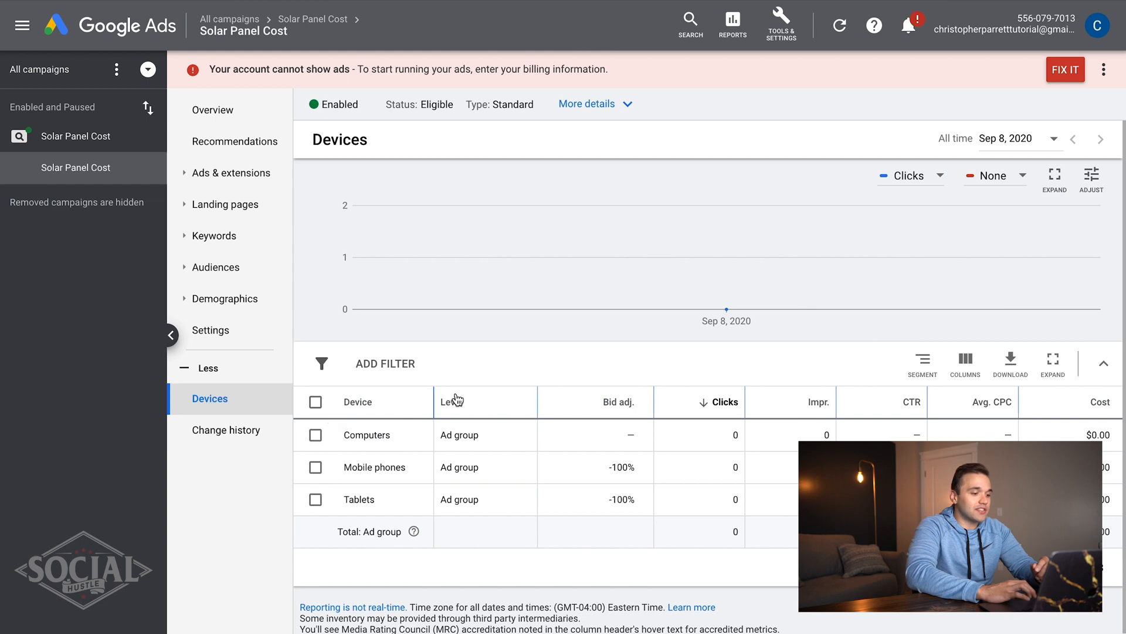
scroll(455, 395, "down", 1)
mouse_move(457, 393)
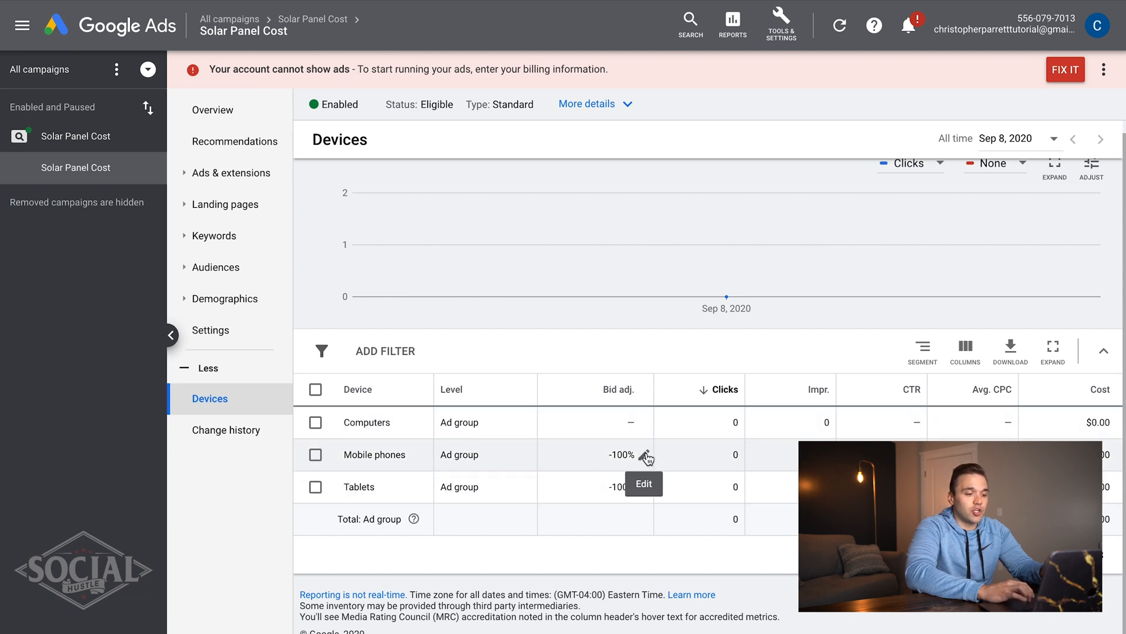
left_click(646, 457)
left_click(596, 497)
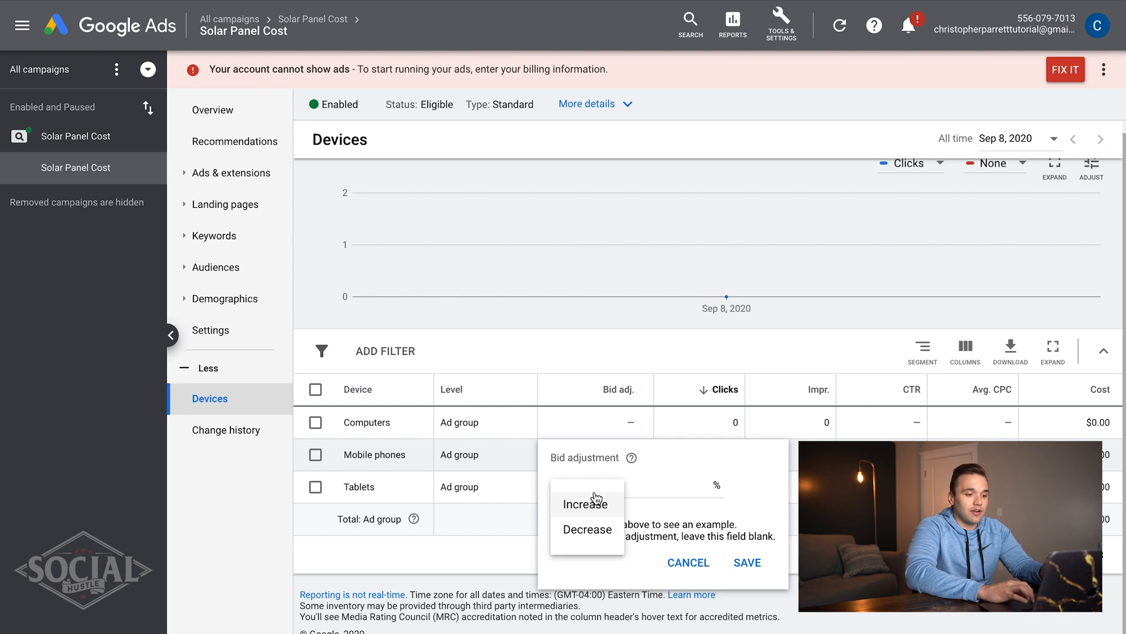
left_click(654, 487)
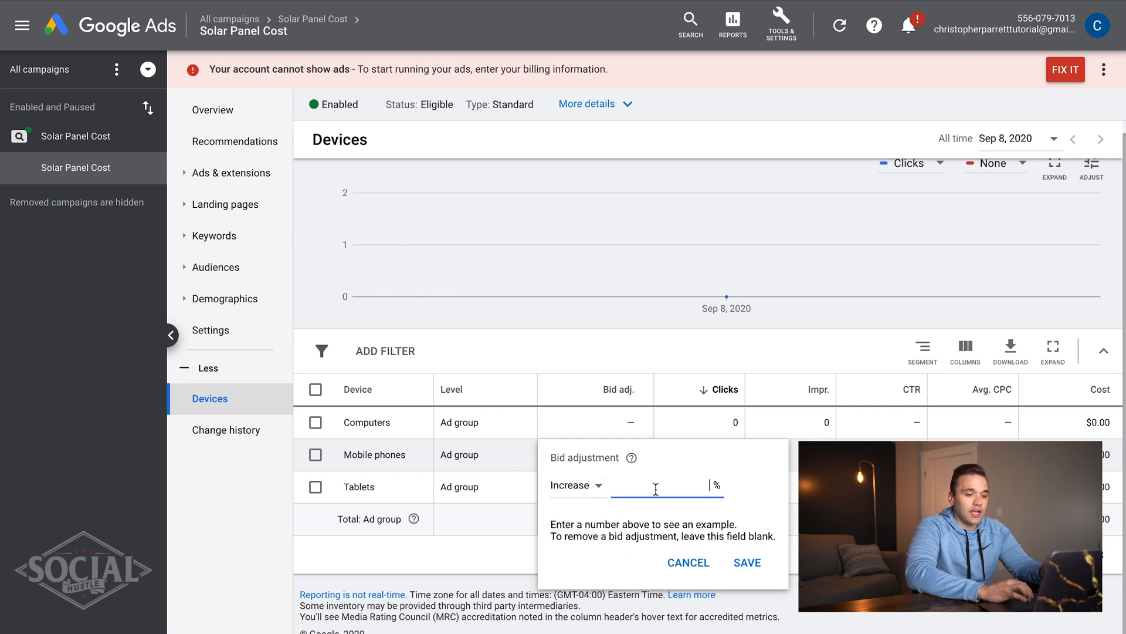
type("100")
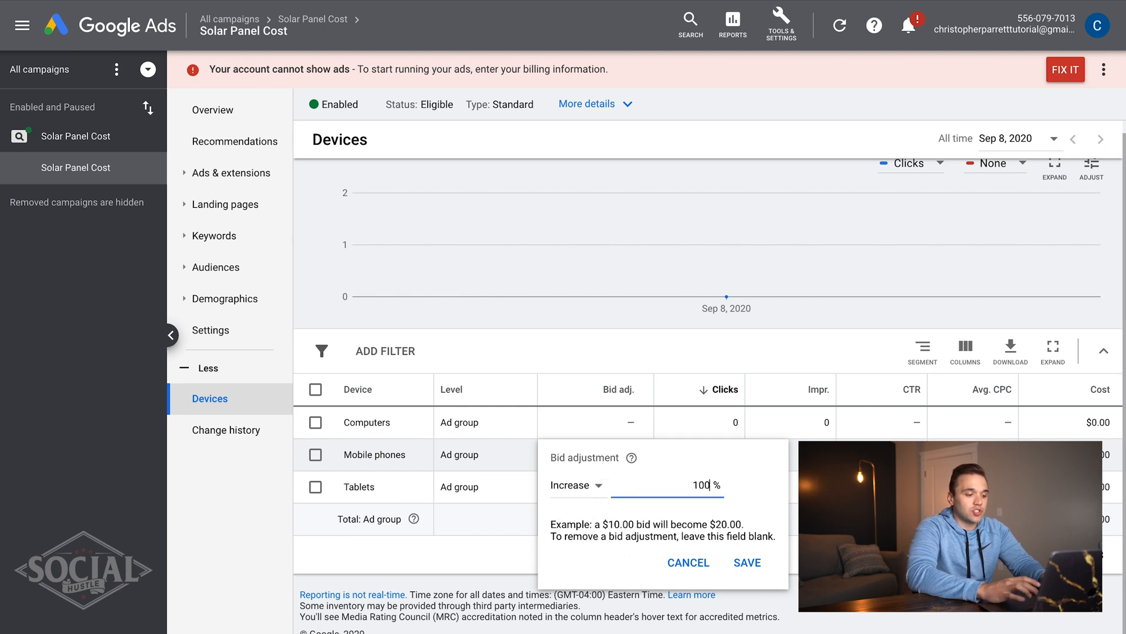
left_click(574, 493)
left_click(577, 510)
left_click(587, 493)
left_click(575, 533)
left_click(743, 562)
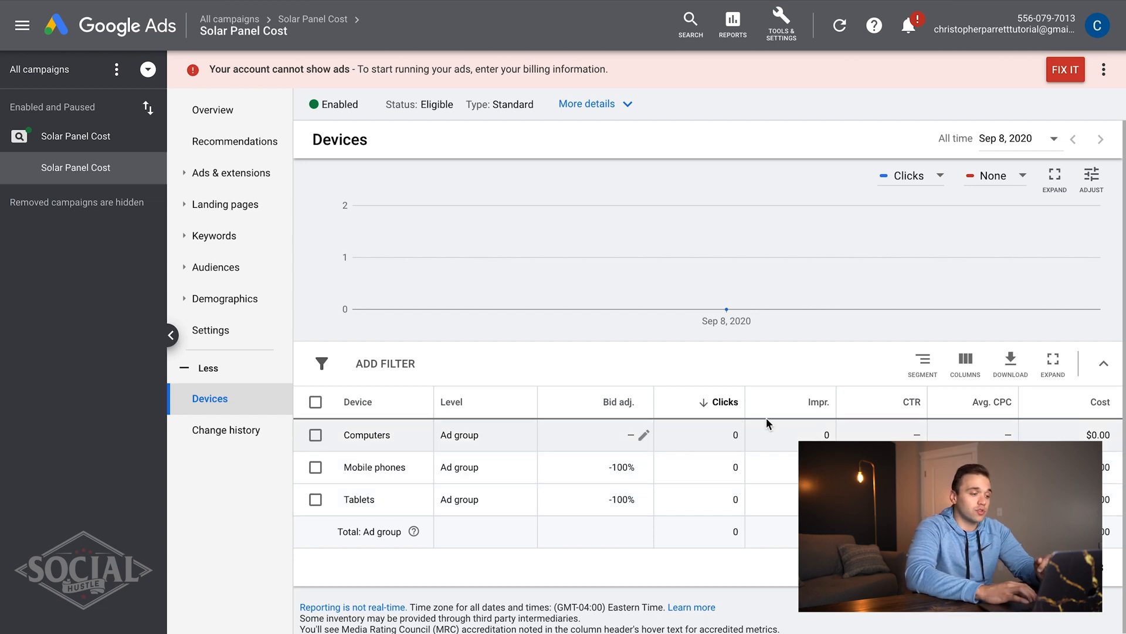
- Switch to All campaigns and show the campaigns list
left_click(95, 147)
left_click(68, 83)
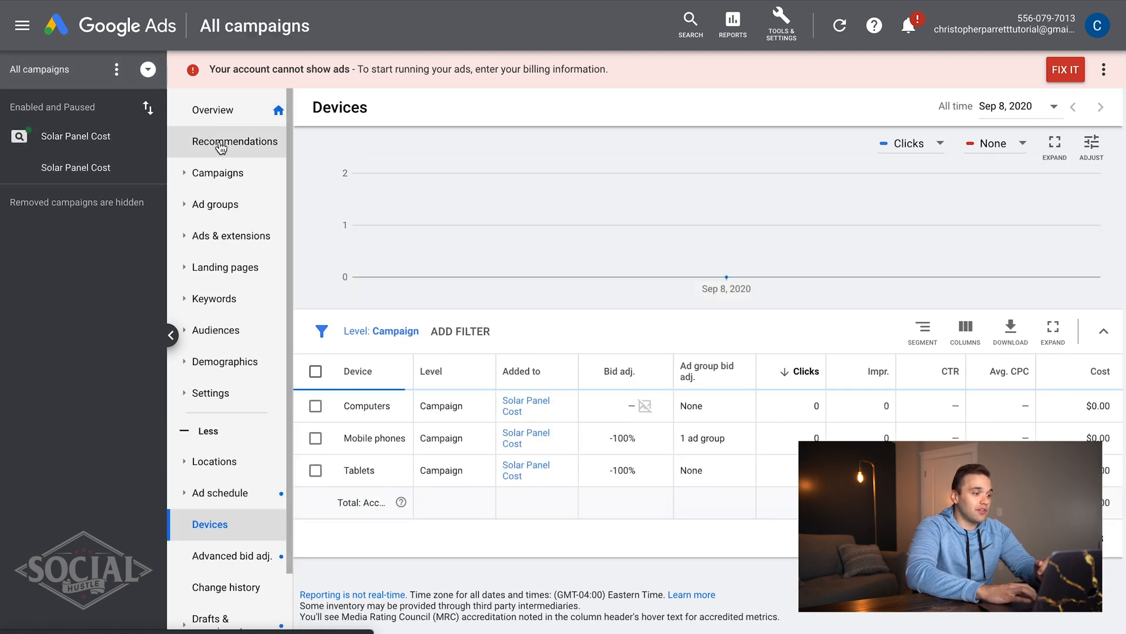
left_click(221, 174)
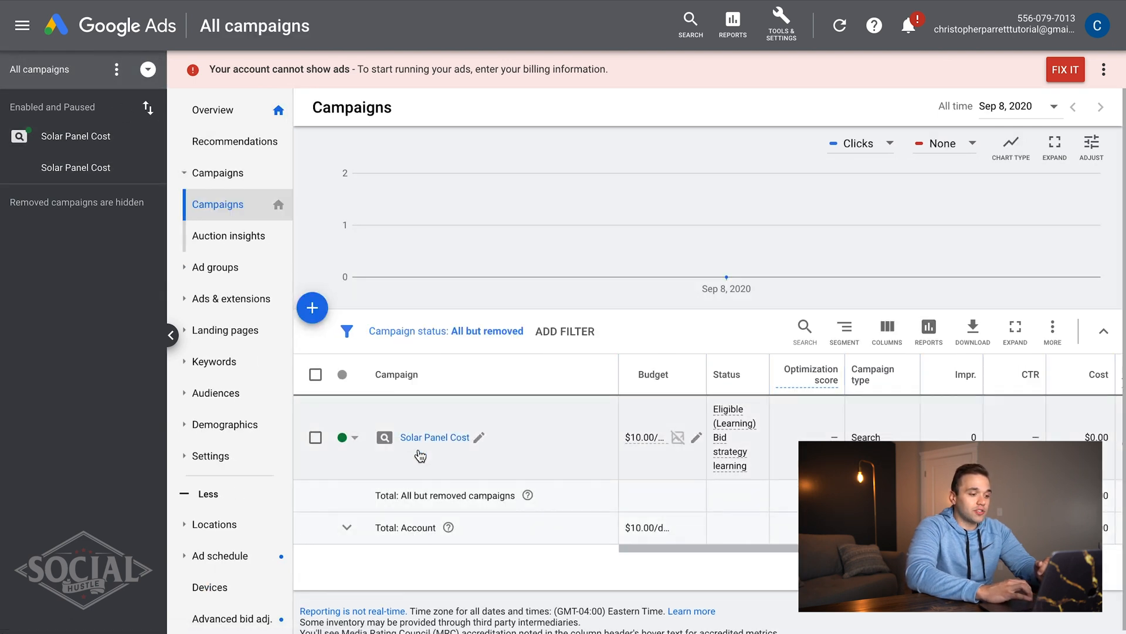